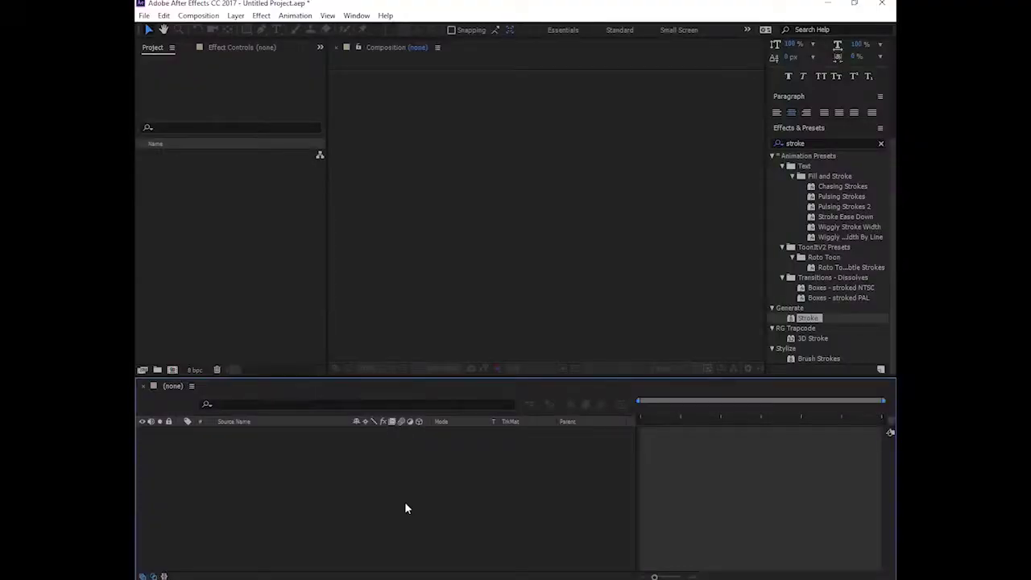
Step: Create a 1280×720 composition named Tech Review Pro
key("ctrl+n")
type("Tech Review Pro")
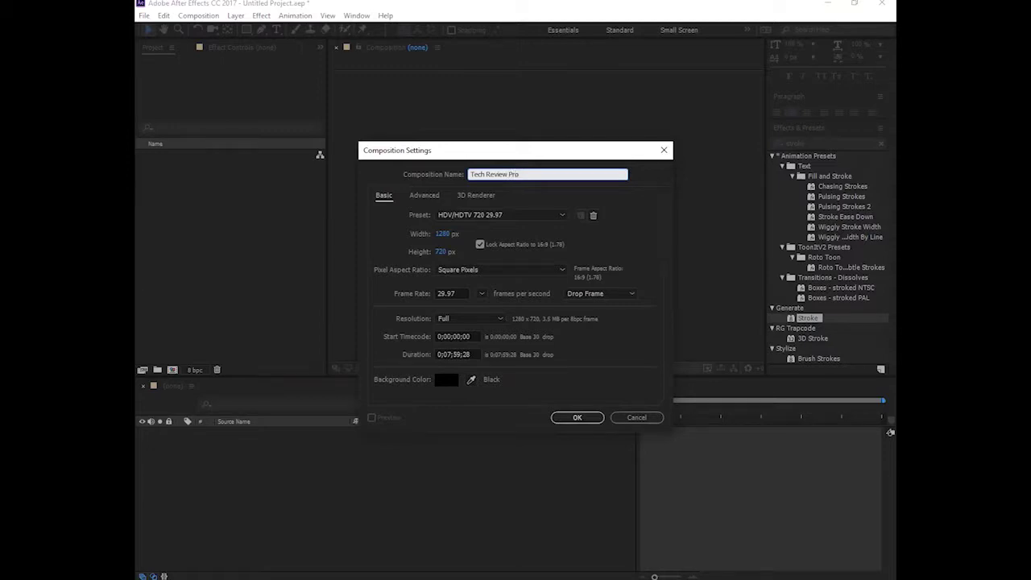
key("Return")
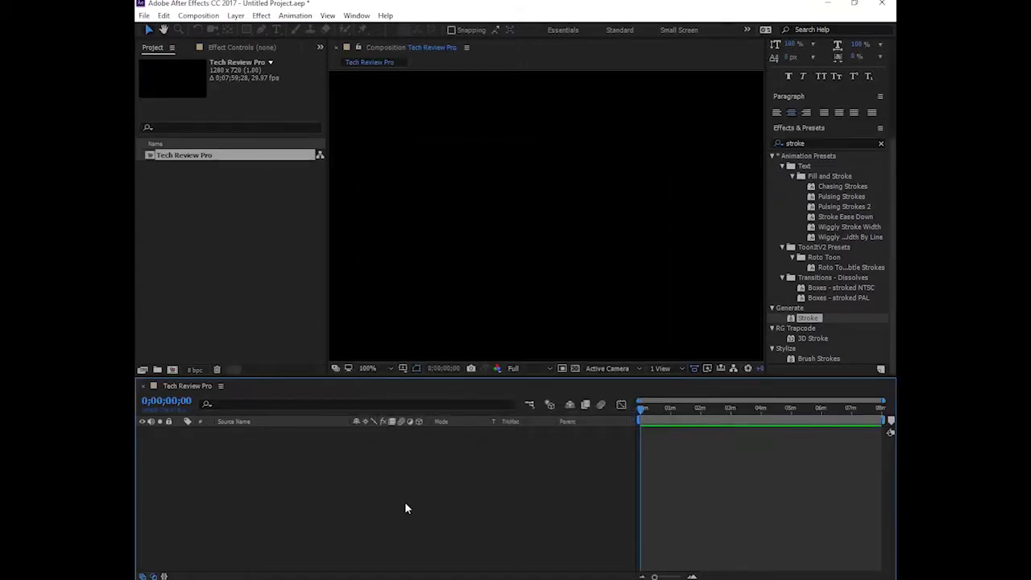
Step: Add a solid layer named BG to the composition
key("ctrl+y")
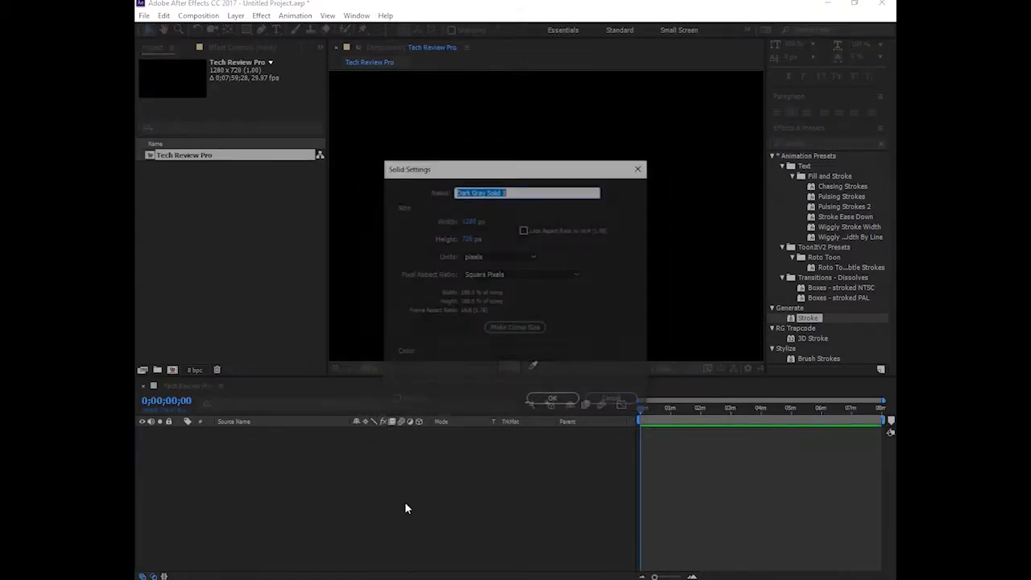
type("BG")
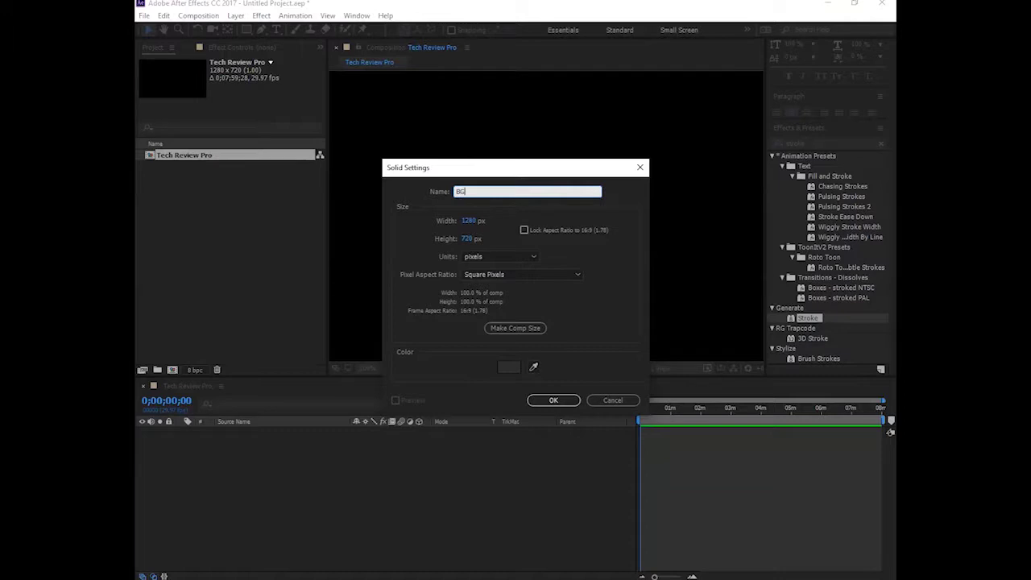
key("Return")
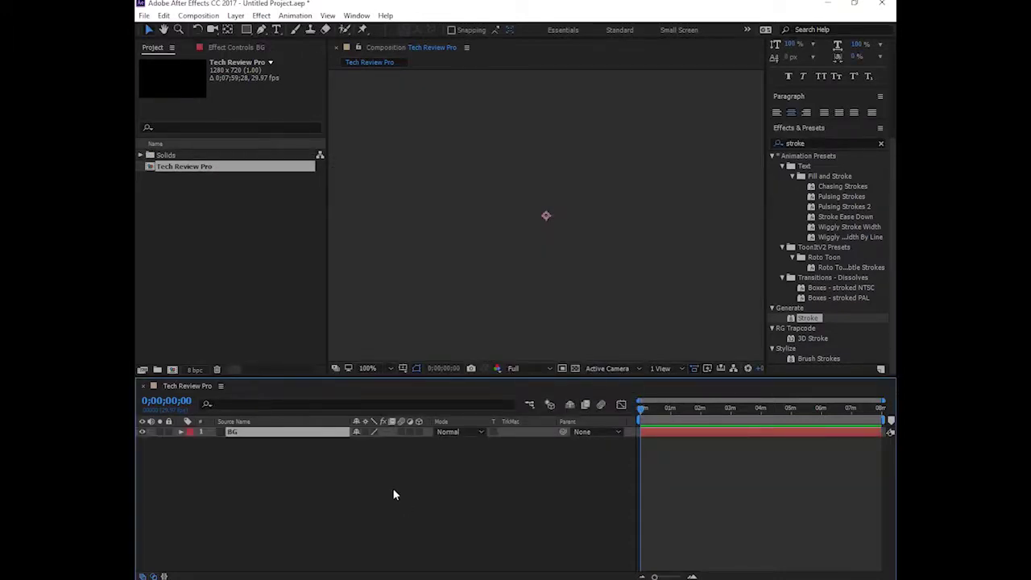
Step: Add a text layer reading 'Tech Review Pro' in the composition
left_click(276, 30)
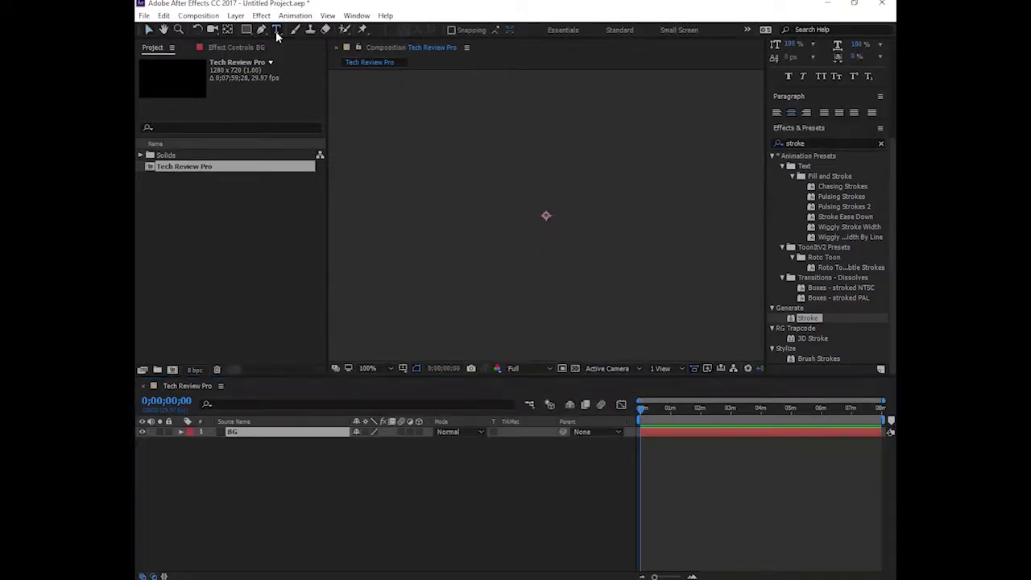
left_click(459, 218)
type("Tech Review Pro")
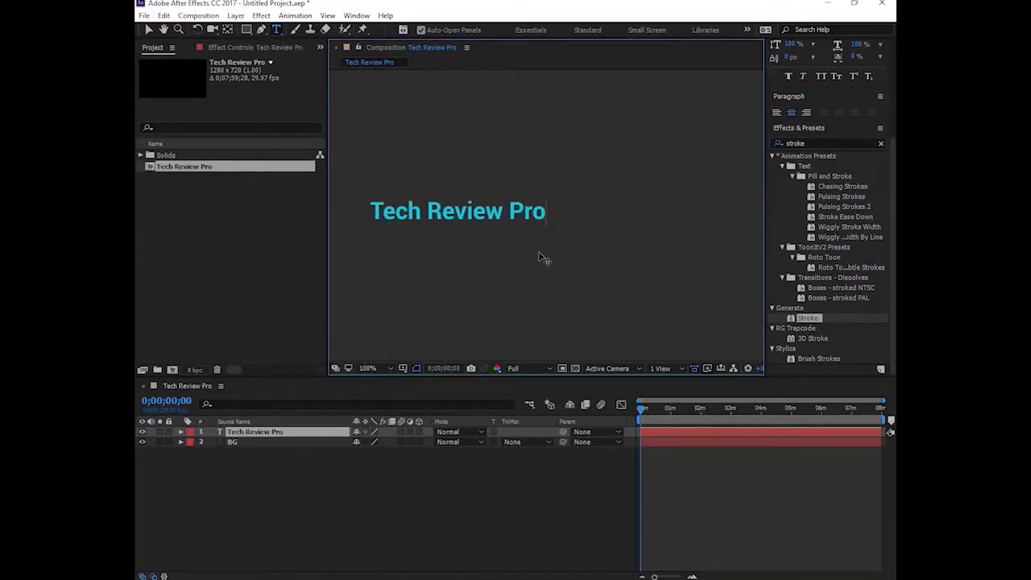
Step: Change the title's font to Segoe Script
scroll(813, 95, "up", 2)
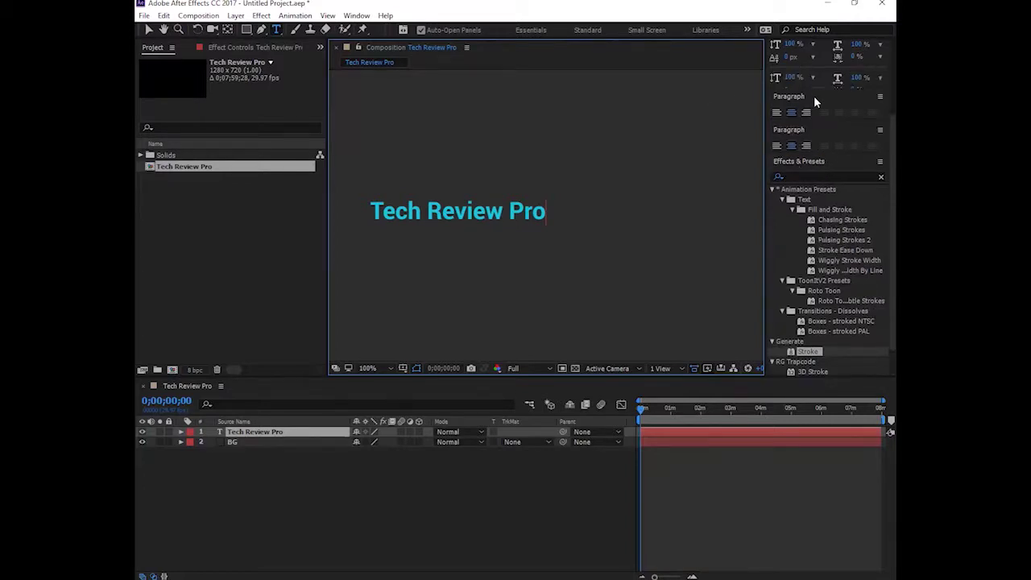
scroll(809, 89, "up", 2)
left_click(801, 97)
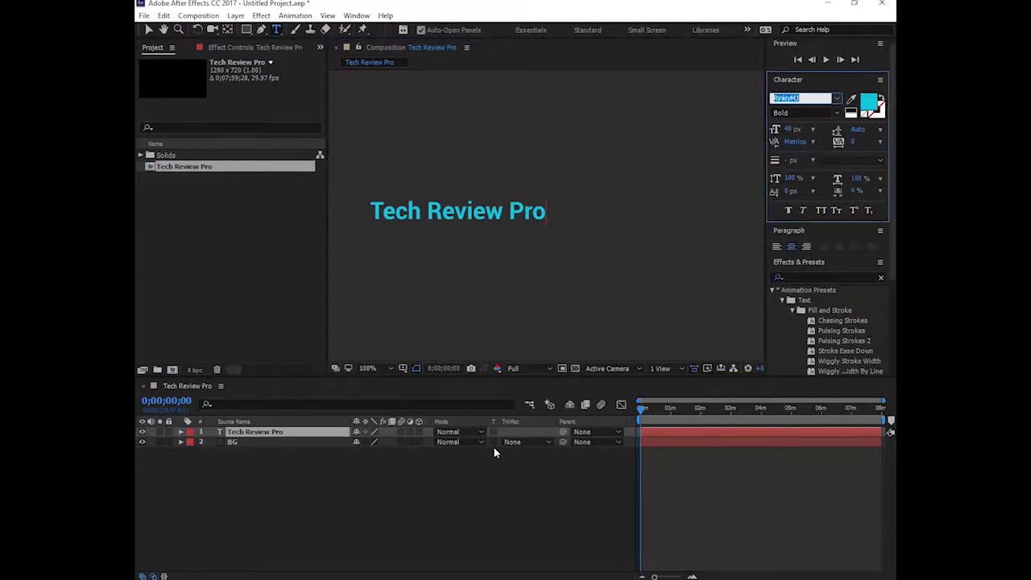
left_click(454, 476)
left_click(332, 431)
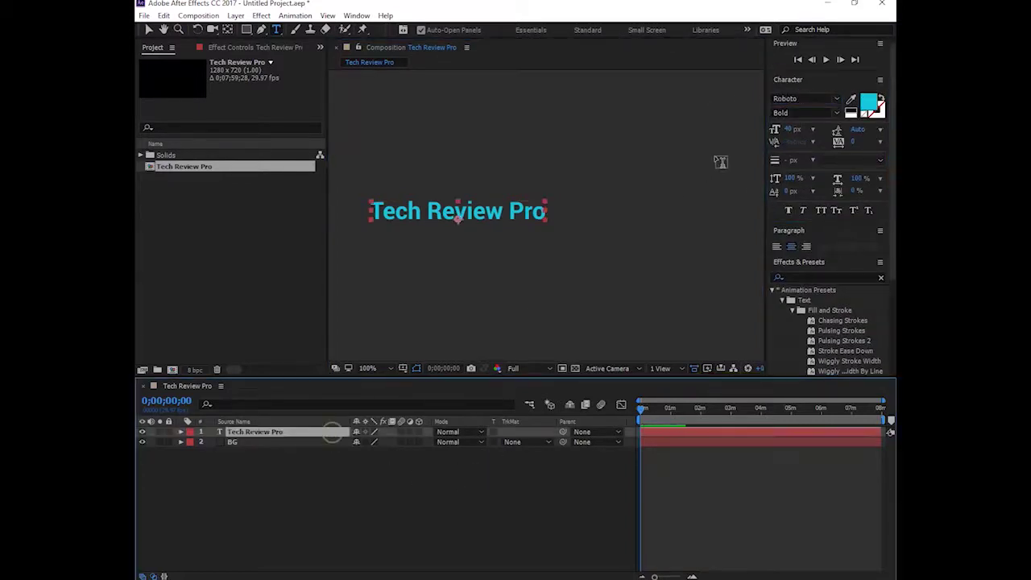
left_click(836, 99)
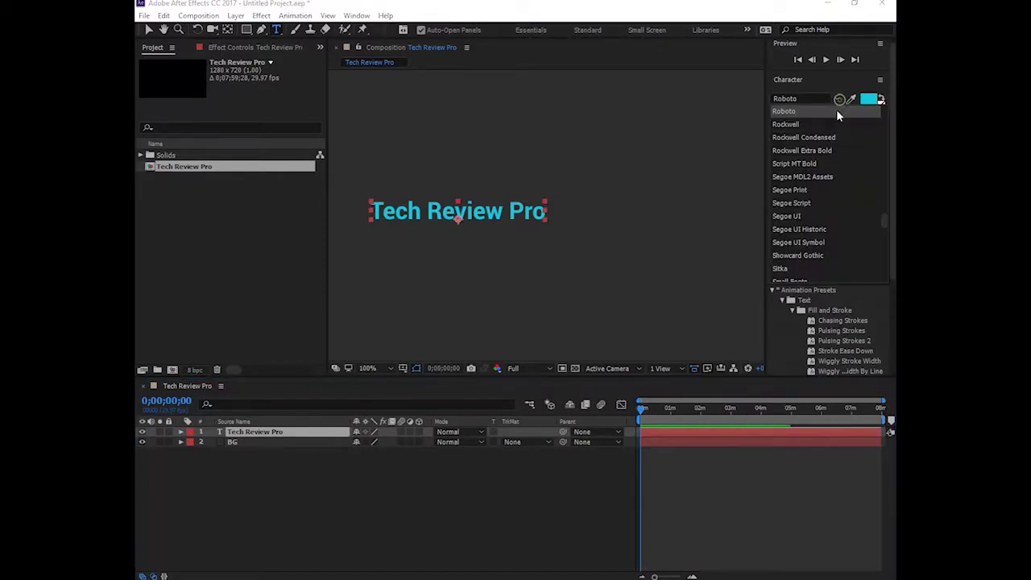
left_click(812, 164)
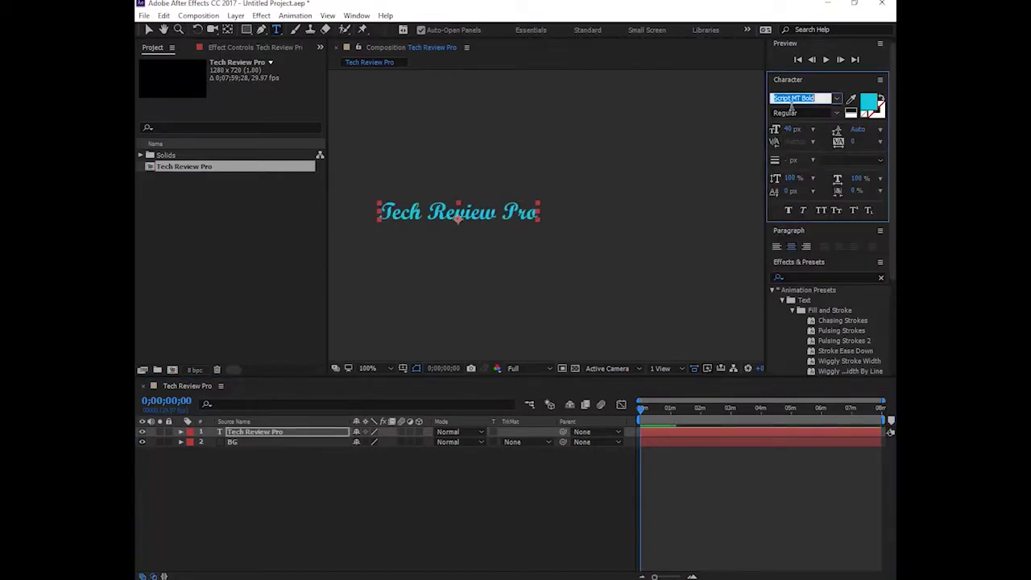
key("Down")
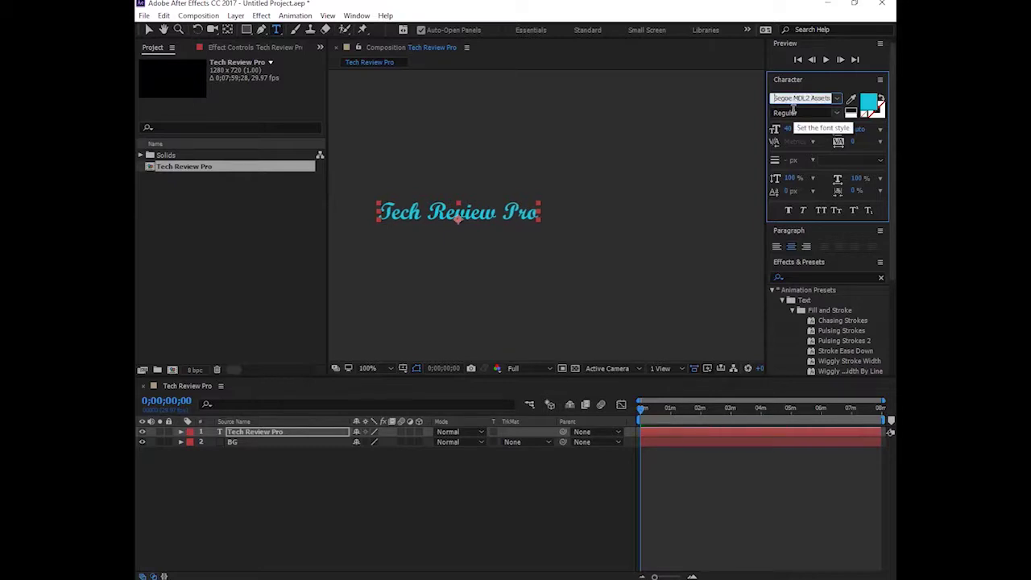
key("Down")
key("Down")
key("Up")
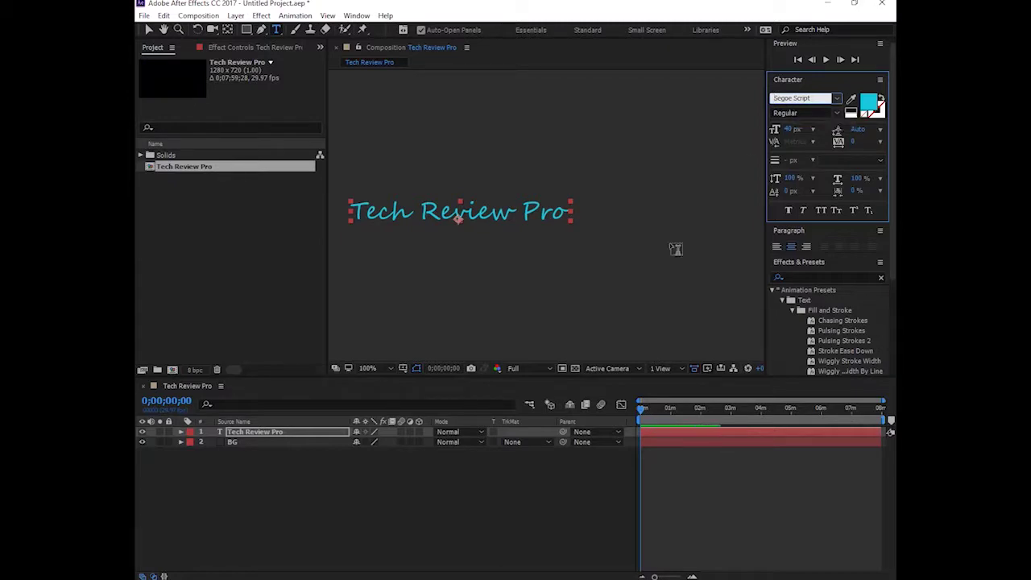
left_click(488, 479)
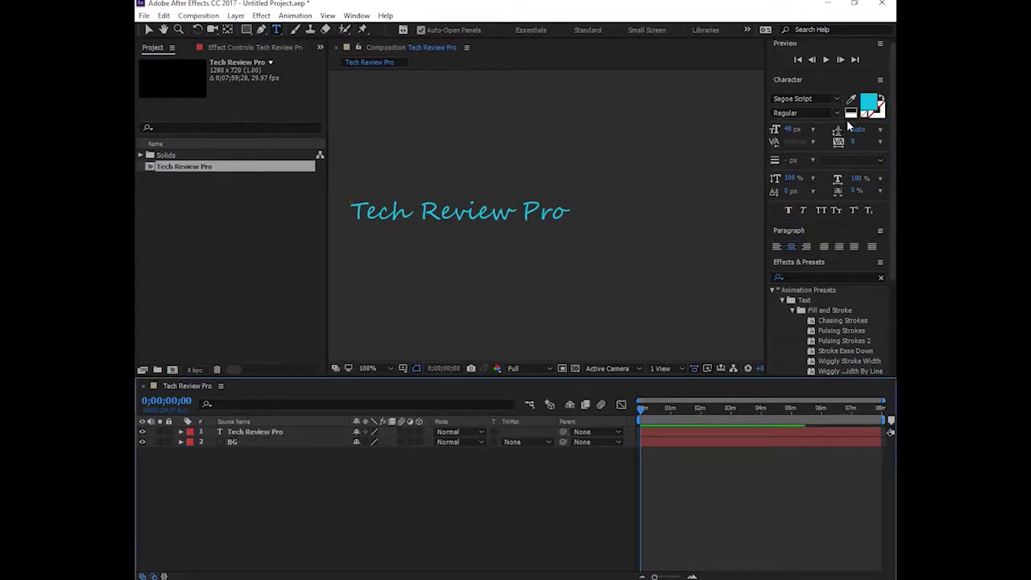
Step: Set the title to Bold with a 1 px stroke using Fill Over Stroke
left_click(273, 433)
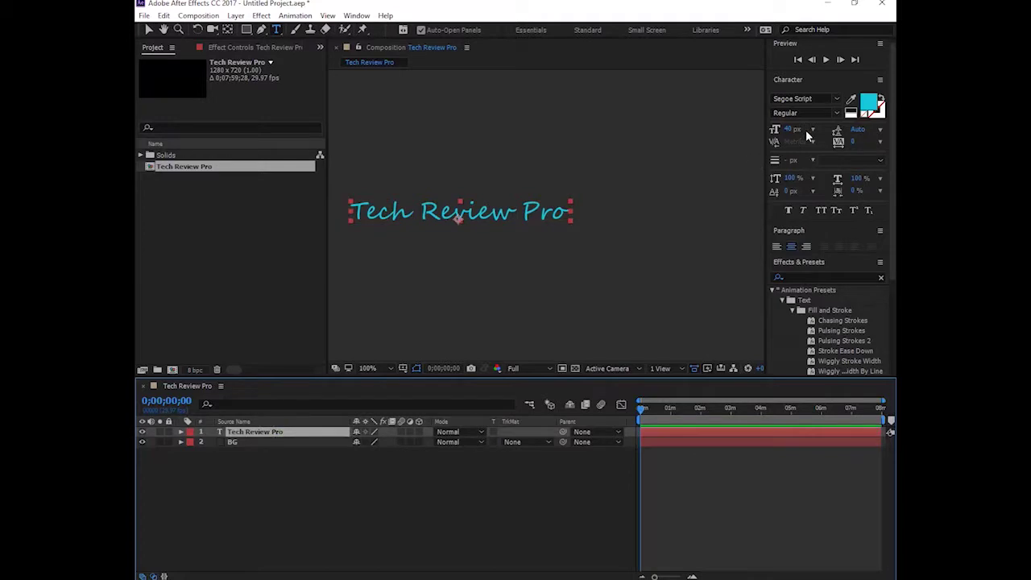
left_click(842, 115)
left_click(817, 139)
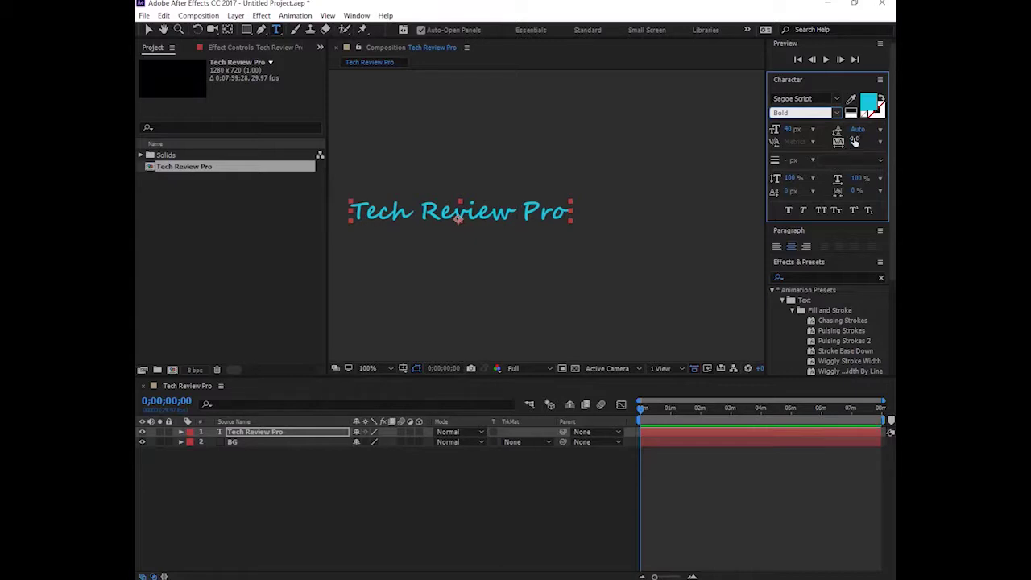
left_click_drag(792, 161, 791, 159)
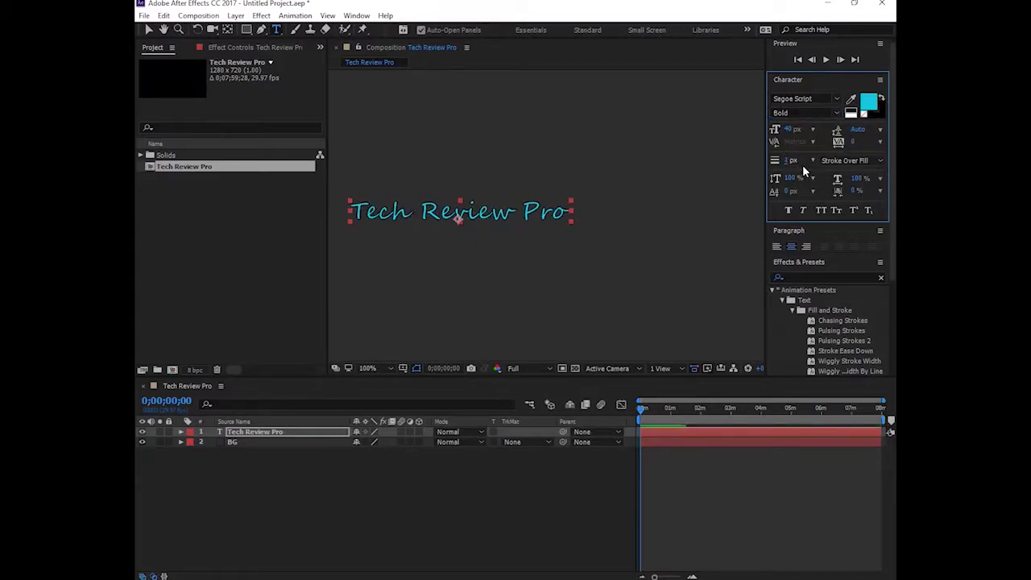
left_click(525, 462)
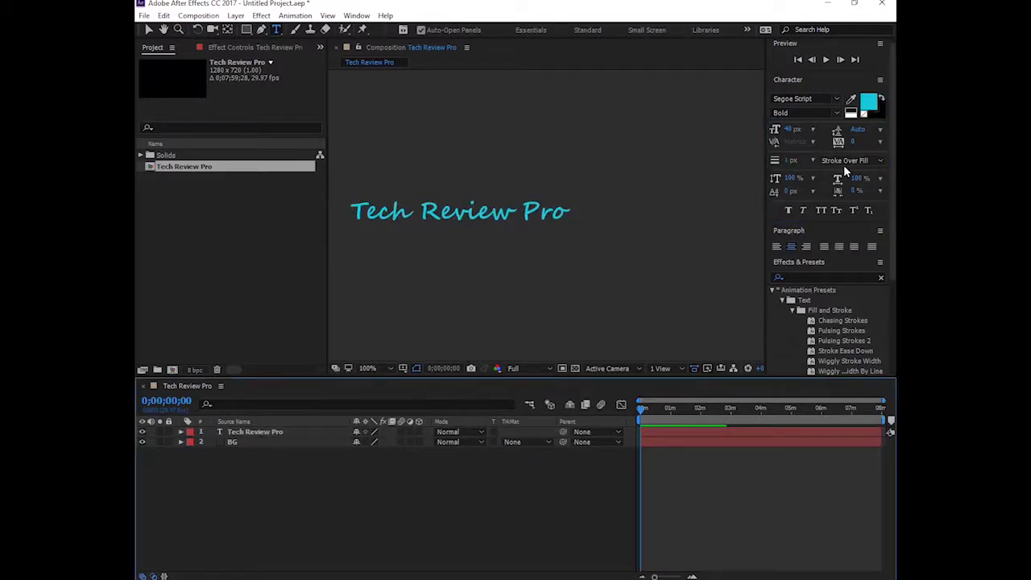
left_click(843, 160)
left_click(805, 172)
left_click(477, 497)
Step: Move the title to the centre of the composition and zoom to 200%
left_click(328, 432)
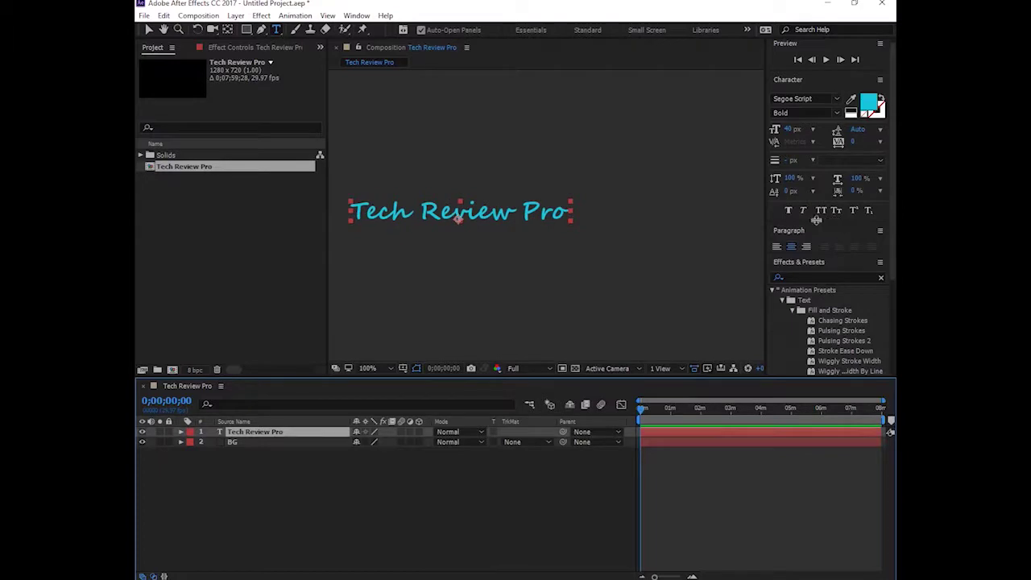
left_click_drag(531, 214, 619, 216)
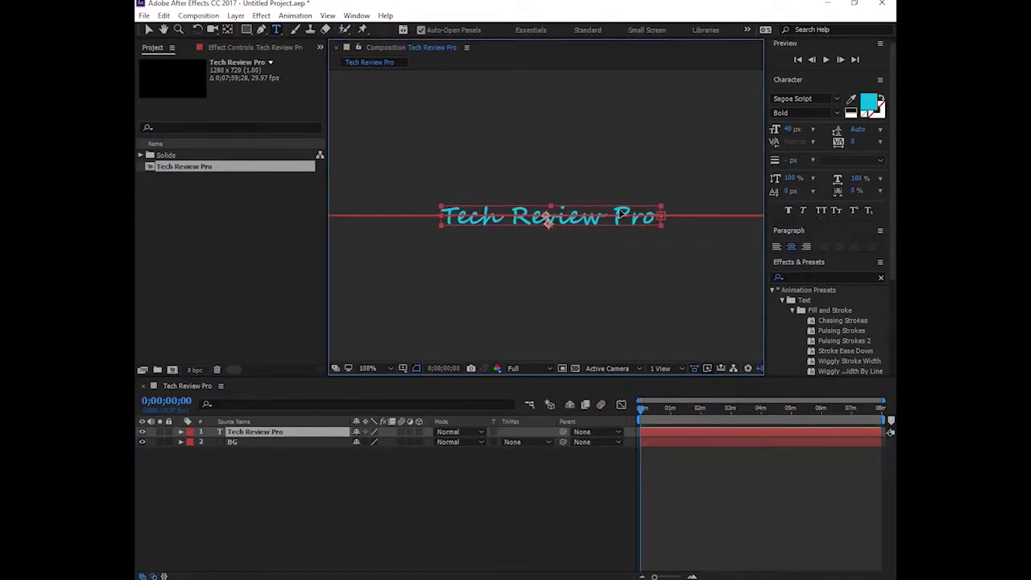
left_click_drag(619, 216, 616, 216)
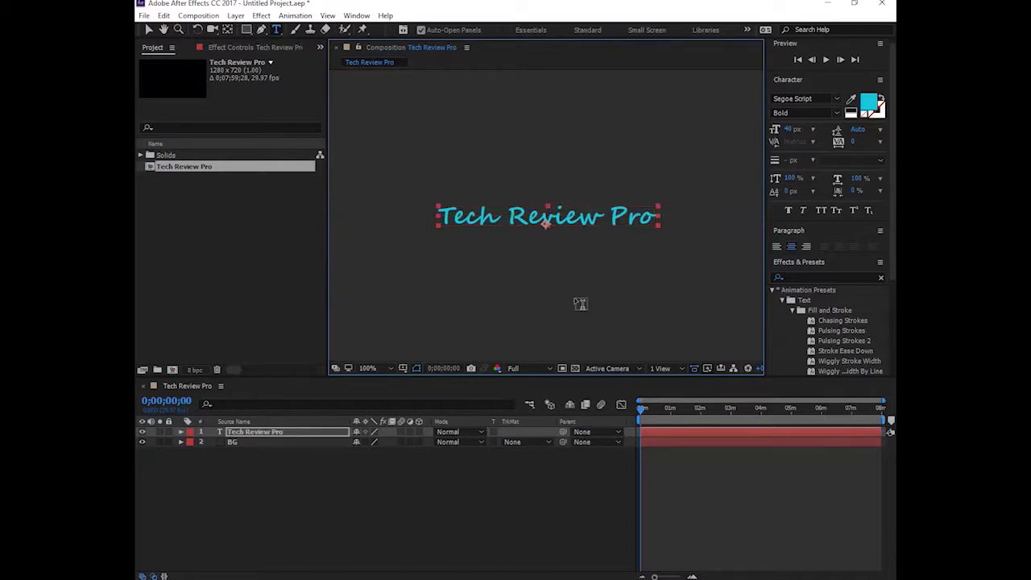
left_click(465, 519)
key("period")
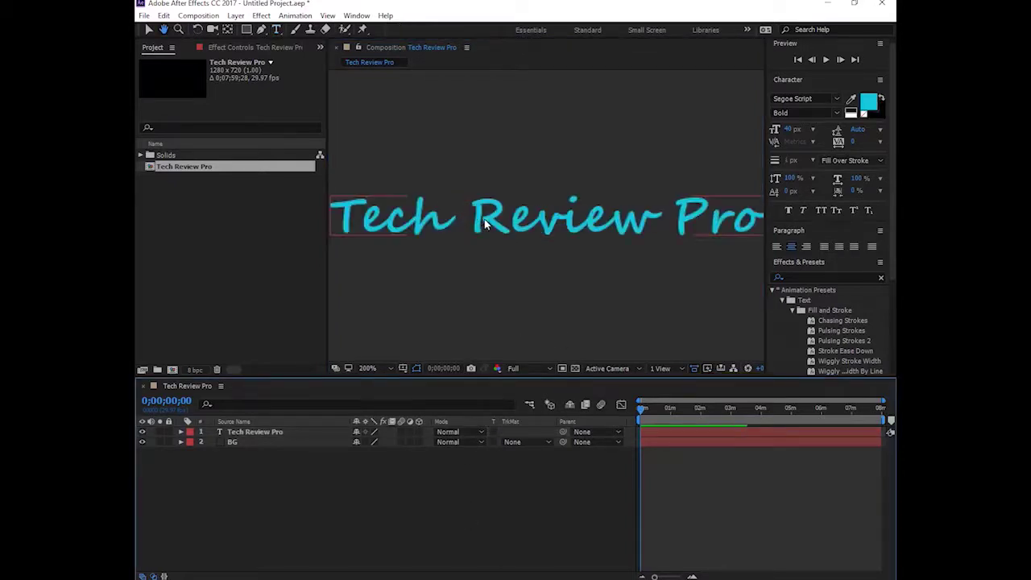
Step: Create a solid named Trace and place it below Tech Review Pro, above BG
right_click(363, 504)
mouse_move(495, 442)
mouse_move(493, 390)
left_click(535, 420)
type("Trace")
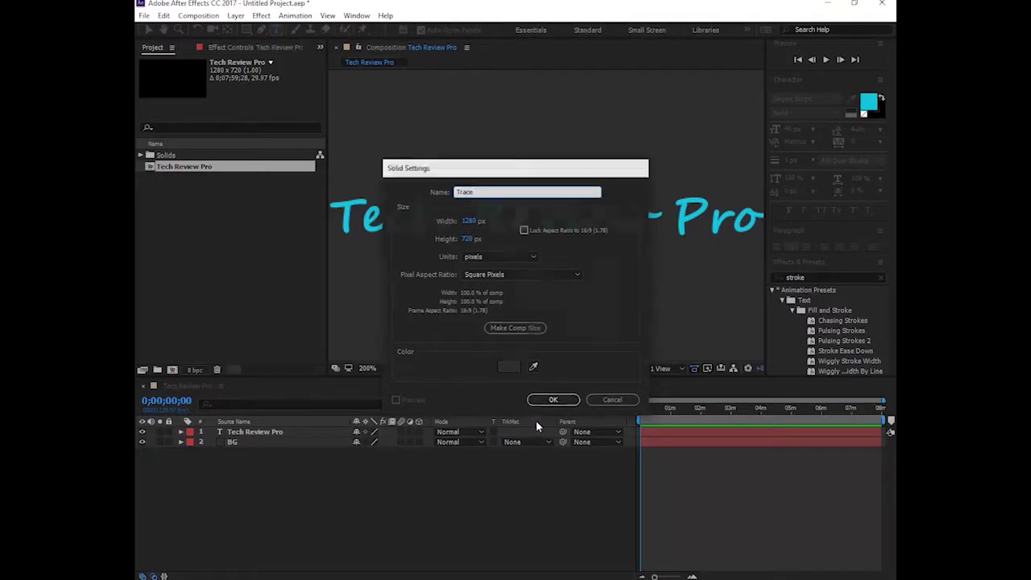
key("Return")
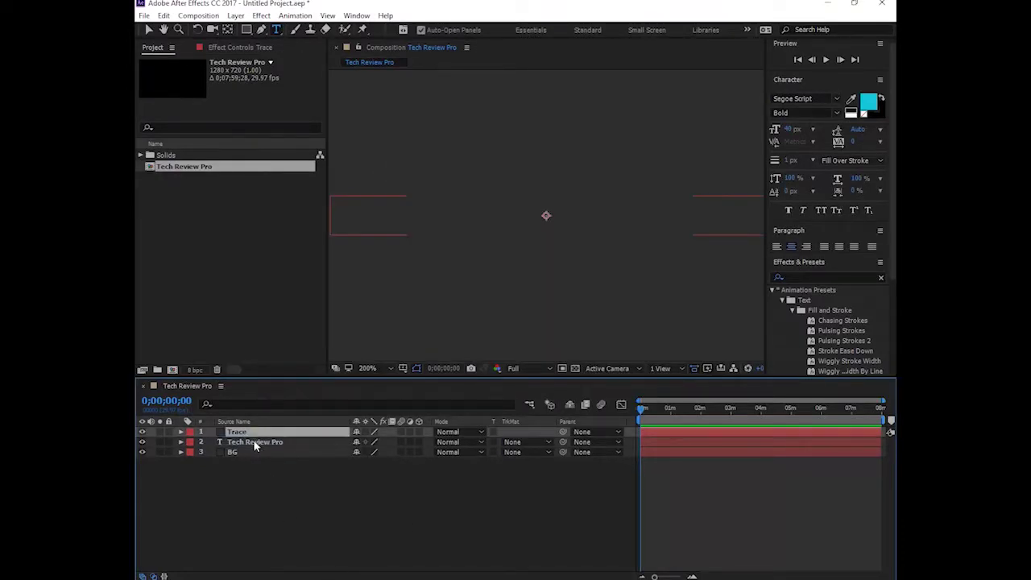
left_click_drag(255, 433, 256, 448)
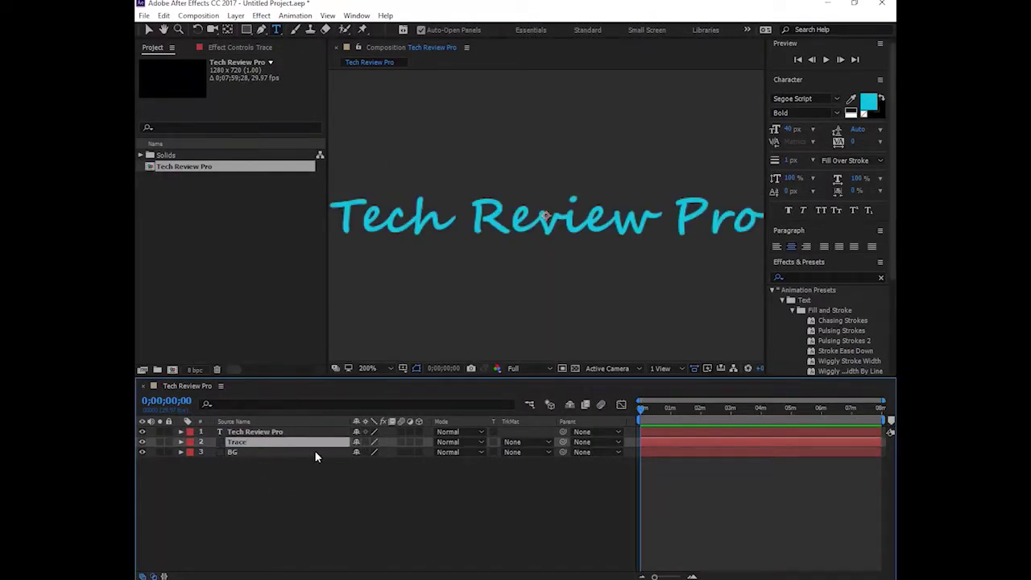
key("period")
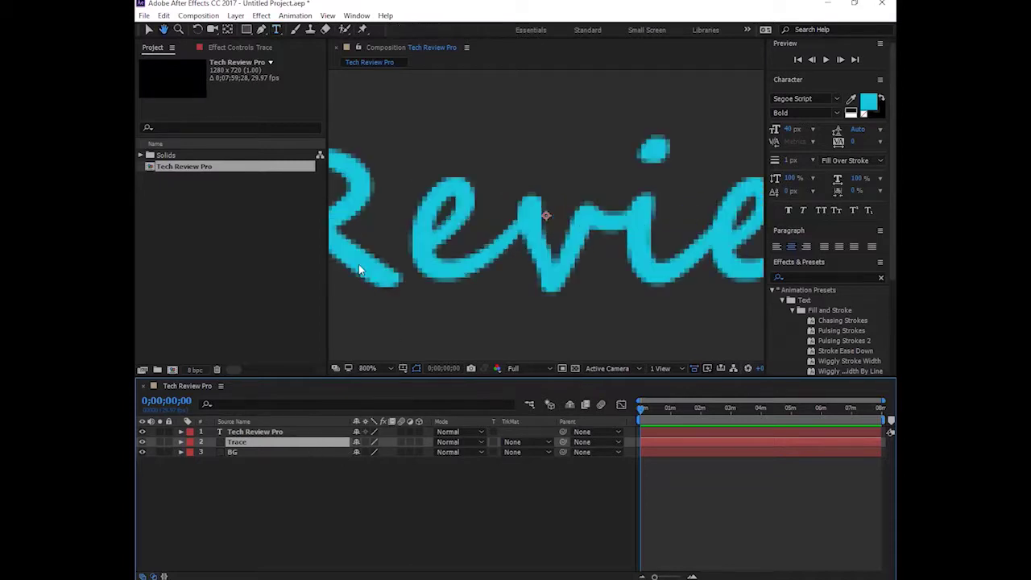
Step: Draw a three-point mask path down the stem of the T
scroll(379, 234, "up", 2)
scroll(636, 256, "left", 3)
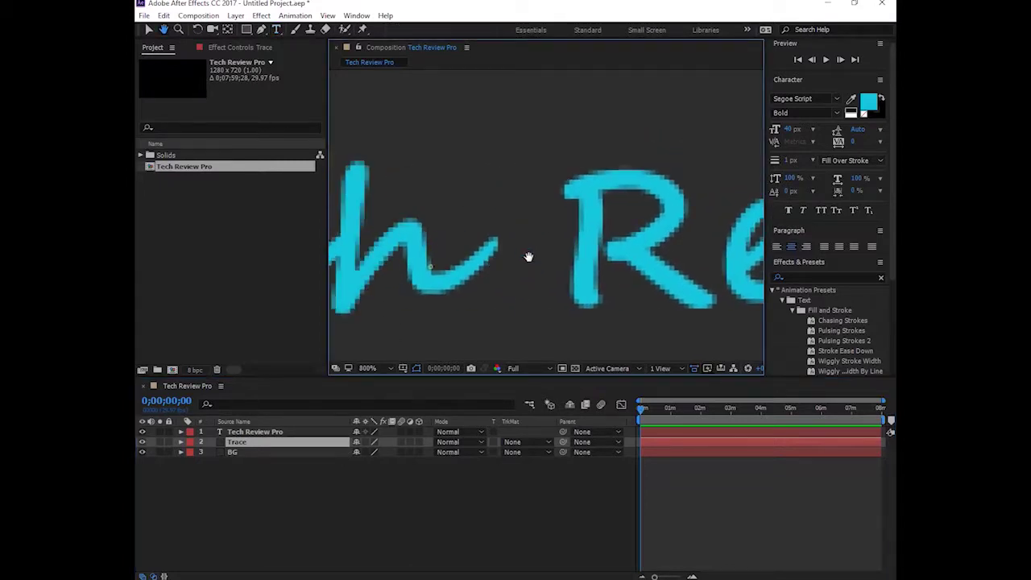
scroll(529, 256, "left", 3)
scroll(453, 247, "left", 3)
scroll(526, 240, "left", 2)
key("g")
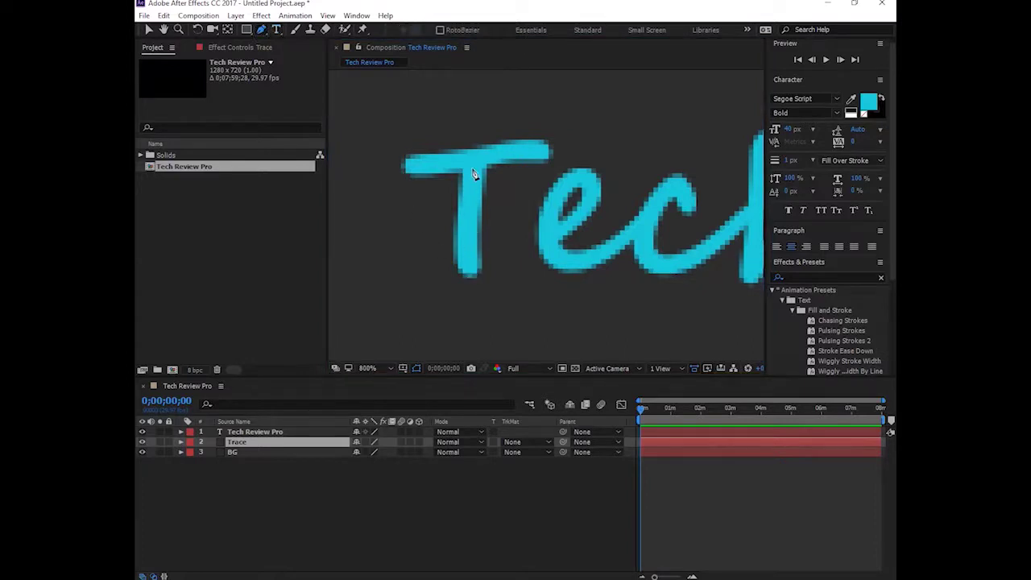
left_click(472, 168)
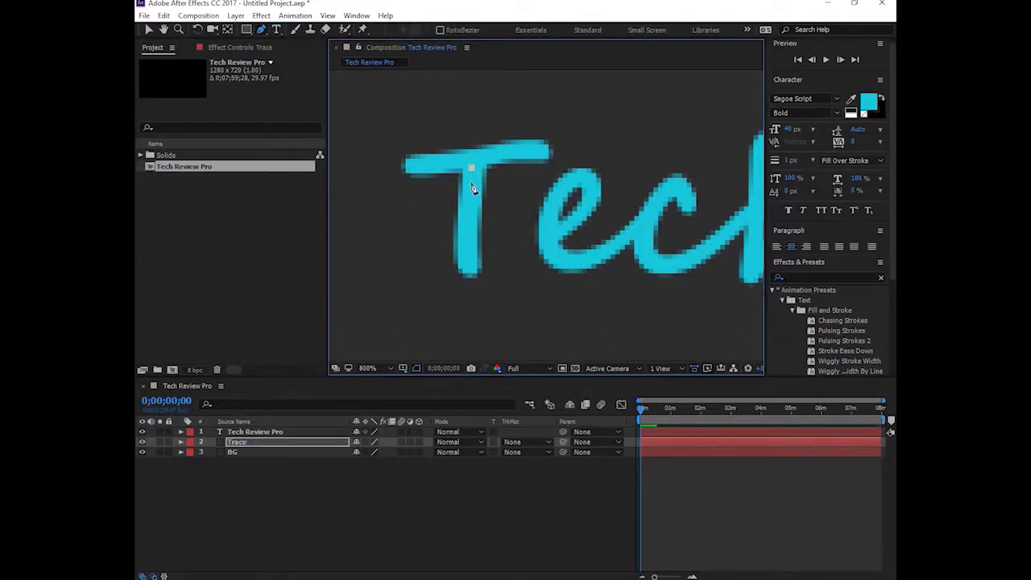
left_click(470, 211)
left_click(468, 260)
key("v")
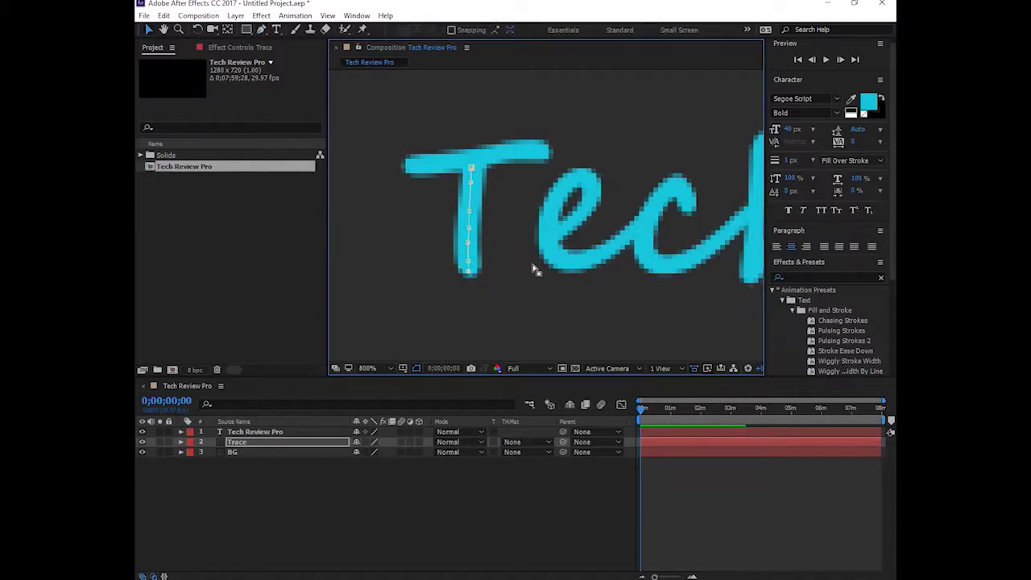
Step: Trace a mask path around the e's loop and on toward the c
key("g")
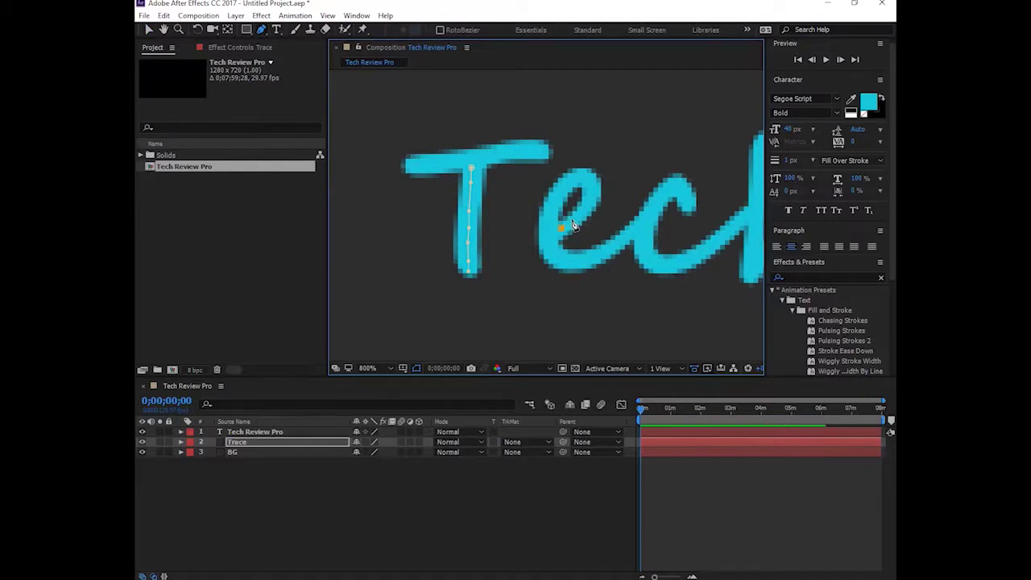
left_click(590, 197)
left_click(563, 193)
left_click(552, 210)
left_click(591, 261)
left_click(609, 253)
left_click(680, 191)
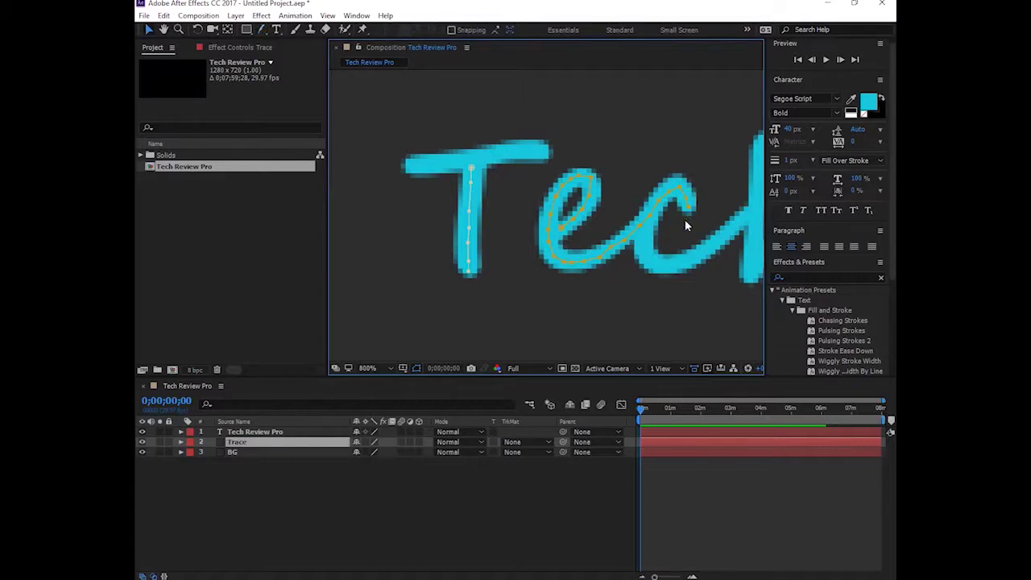
key("Return")
Step: Draw a new mask path along the bottom curve of the c
left_click(643, 236)
left_click(651, 257)
left_click(670, 264)
left_click(686, 258)
left_click(700, 255)
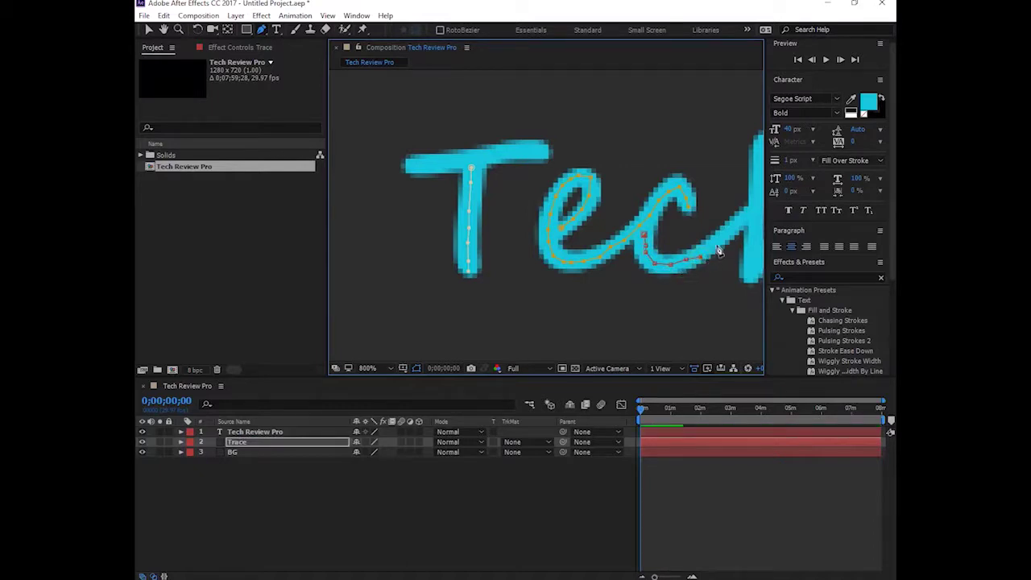
Step: Trace the h of Tech with curved mask points, then pan to Review
left_click_drag(748, 217, 529, 232)
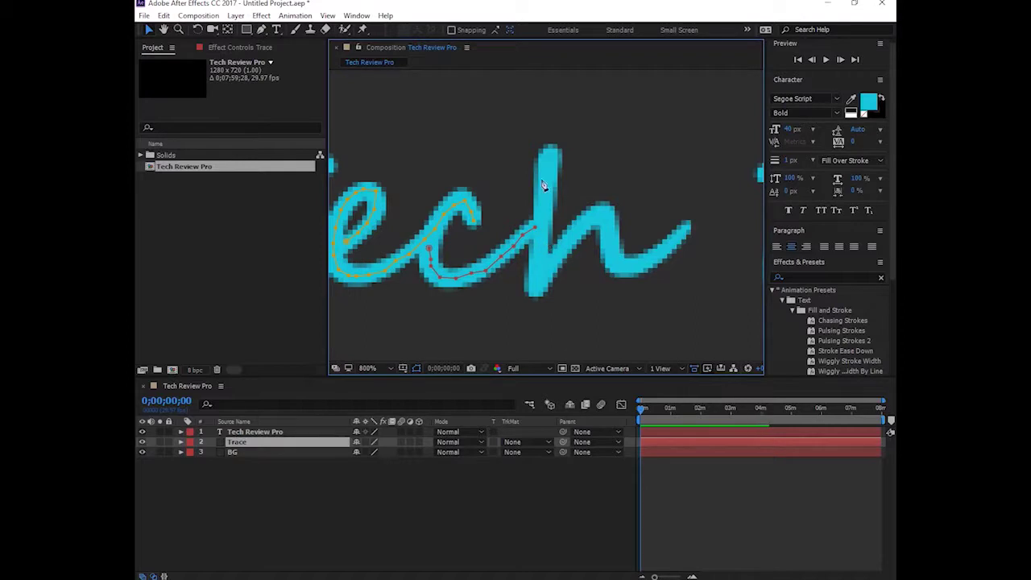
mouse_move(550, 157)
left_mouse_down()
mouse_move(540, 268)
mouse_move(580, 240)
left_mouse_up()
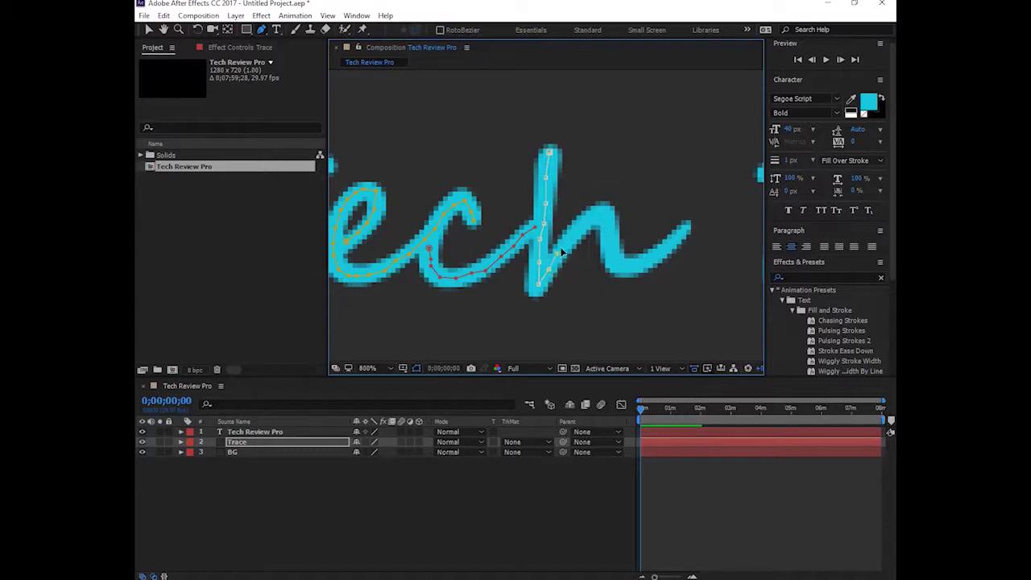
mouse_move(603, 213)
left_mouse_down()
mouse_move(609, 243)
mouse_move(686, 238)
mouse_move(717, 217)
left_mouse_up()
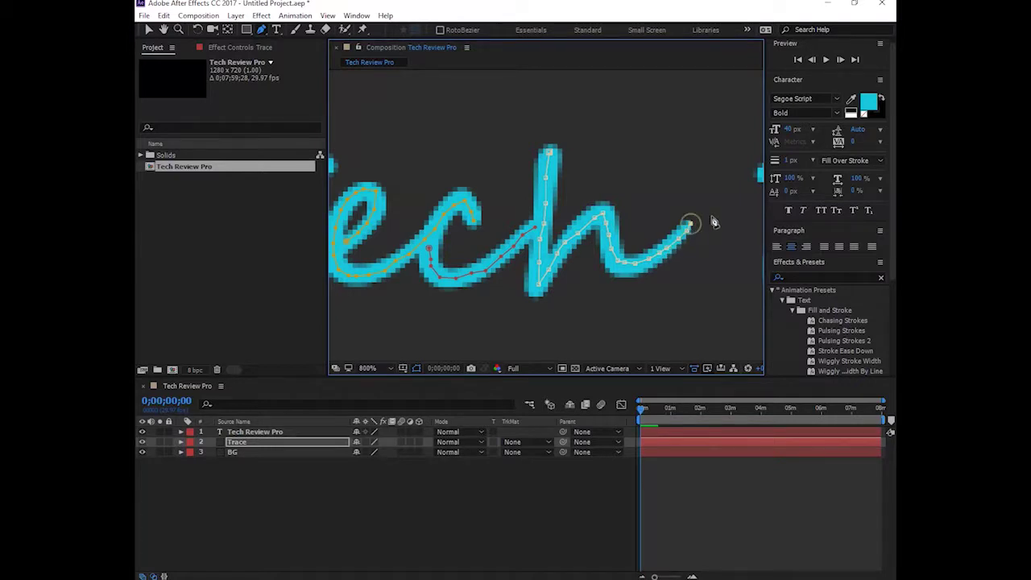
key("v")
key("g")
key("v")
key("g")
key("v")
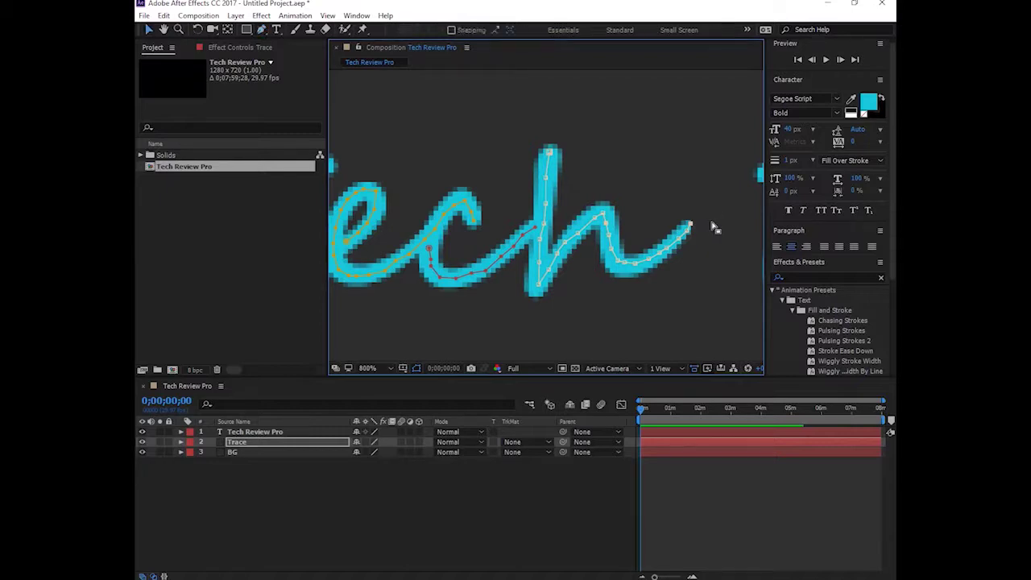
left_click_drag(721, 228, 317, 253)
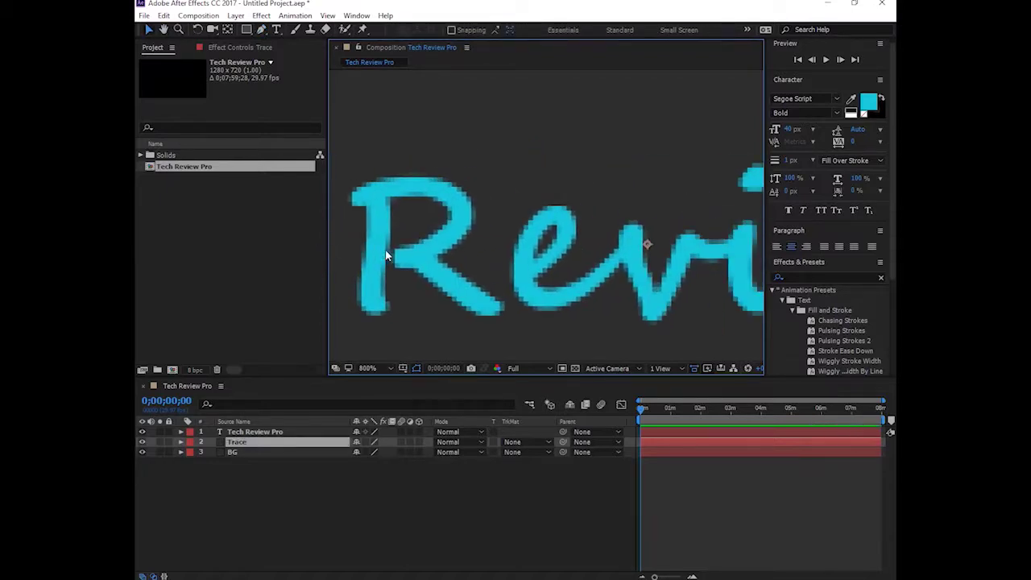
Step: Draw a mask path down the left stem of the R
key("g")
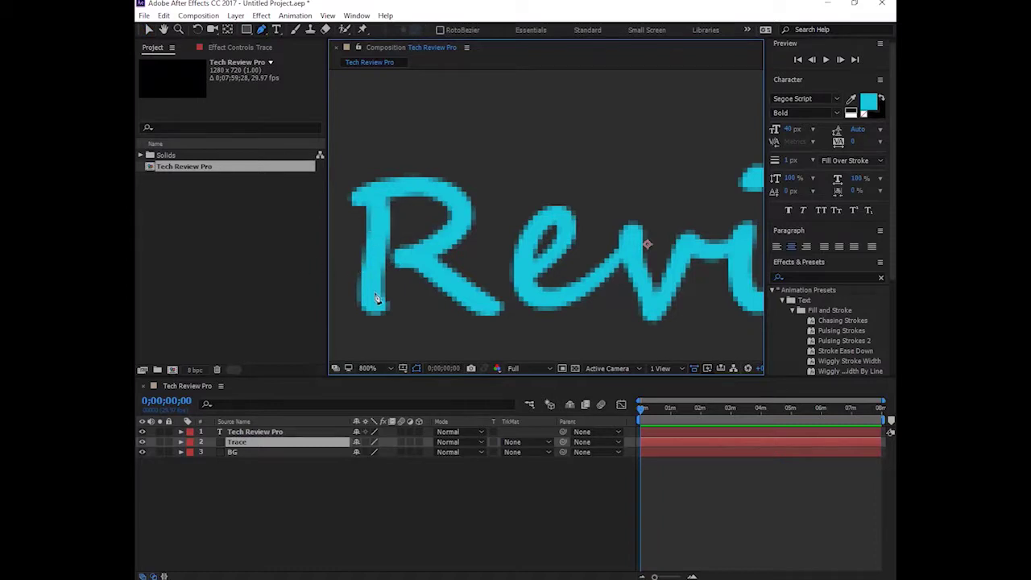
left_click(378, 198)
left_click(379, 247)
left_click(376, 261)
left_click(375, 273)
left_click(374, 286)
left_click(372, 300)
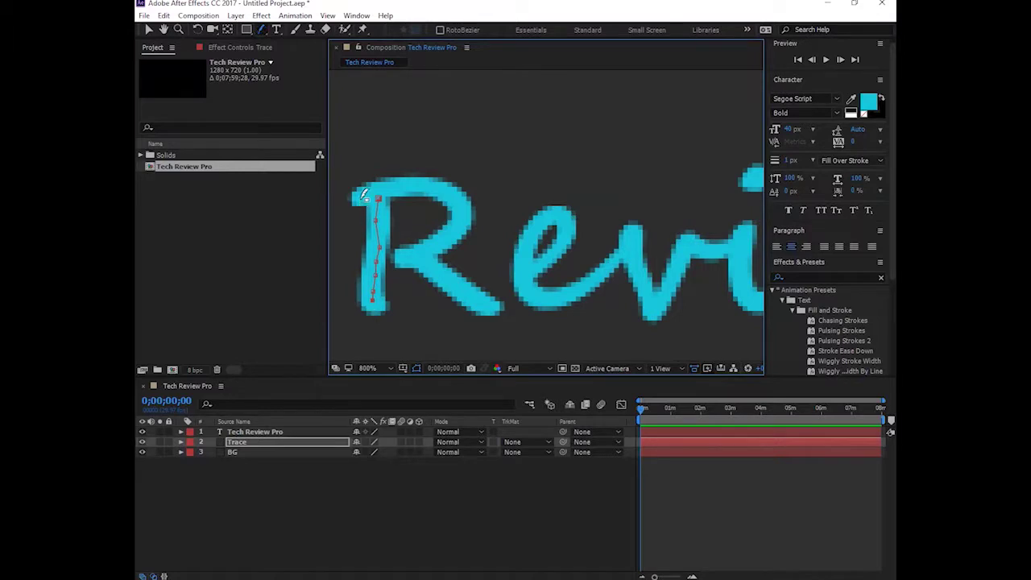
key("f")
key("v")
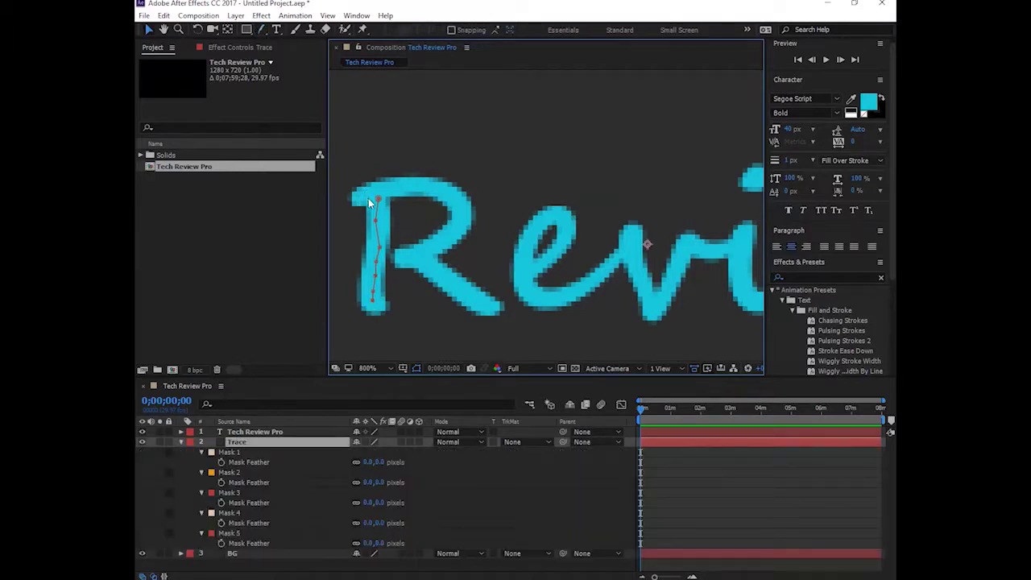
left_click(181, 441)
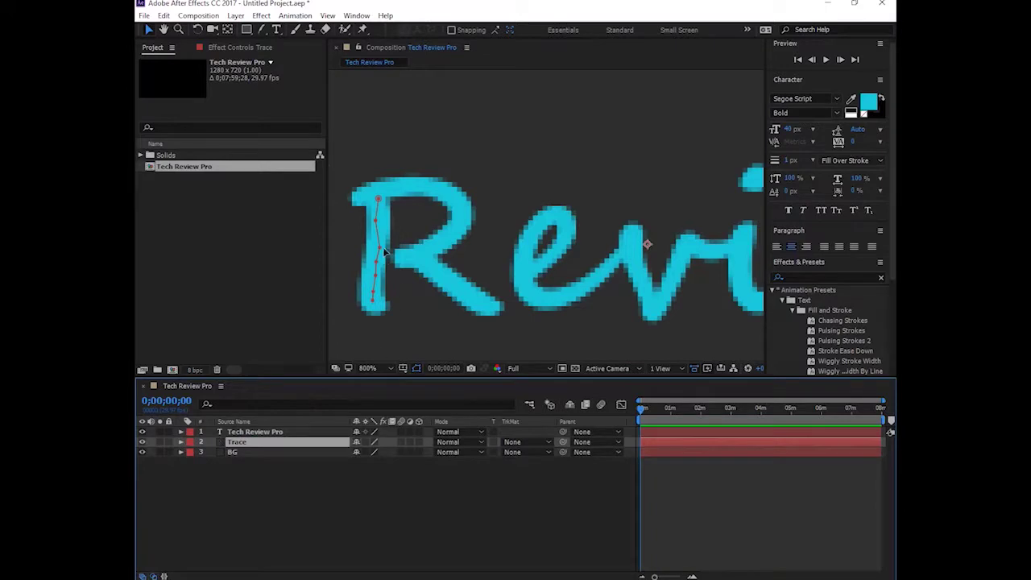
Step: Trace a mask path across the R's top, around its bowl and down its leg
key("g")
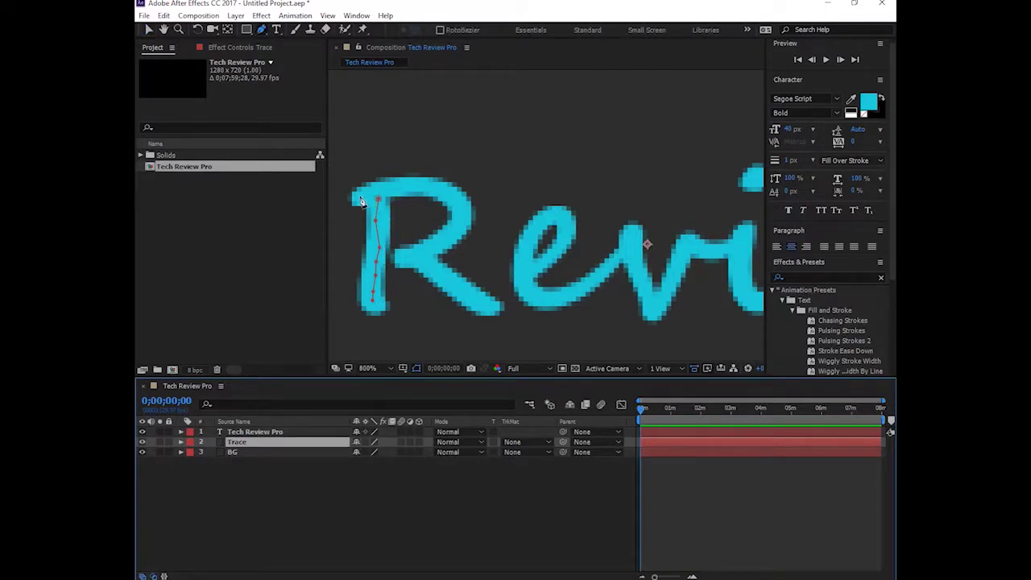
left_click(355, 196)
left_click(397, 187)
left_click(417, 186)
left_click(446, 189)
left_click(460, 211)
left_click(451, 234)
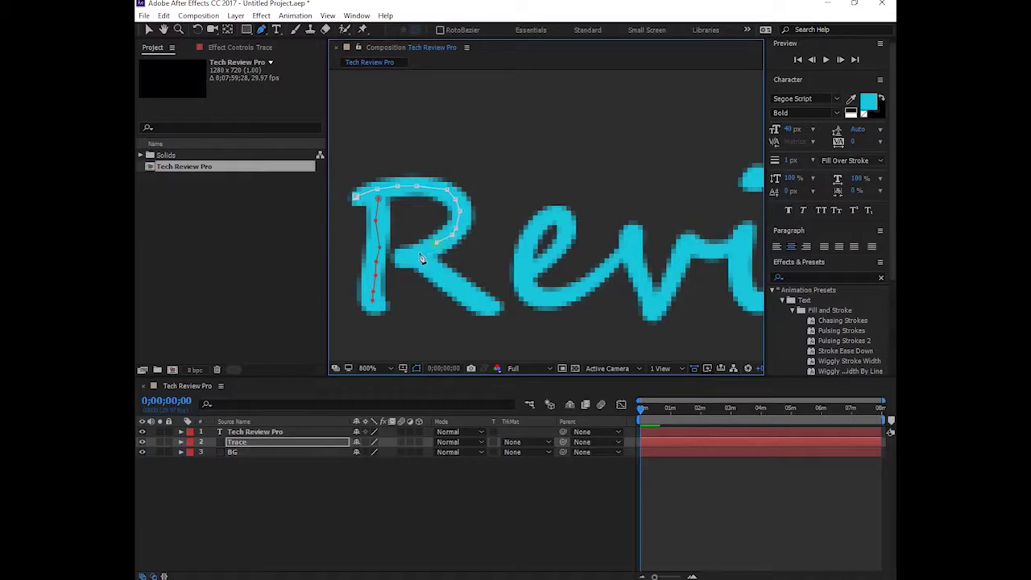
left_click(421, 250)
left_click(404, 255)
left_click(424, 263)
left_click(438, 274)
left_click(453, 285)
left_click(468, 297)
left_click(489, 310)
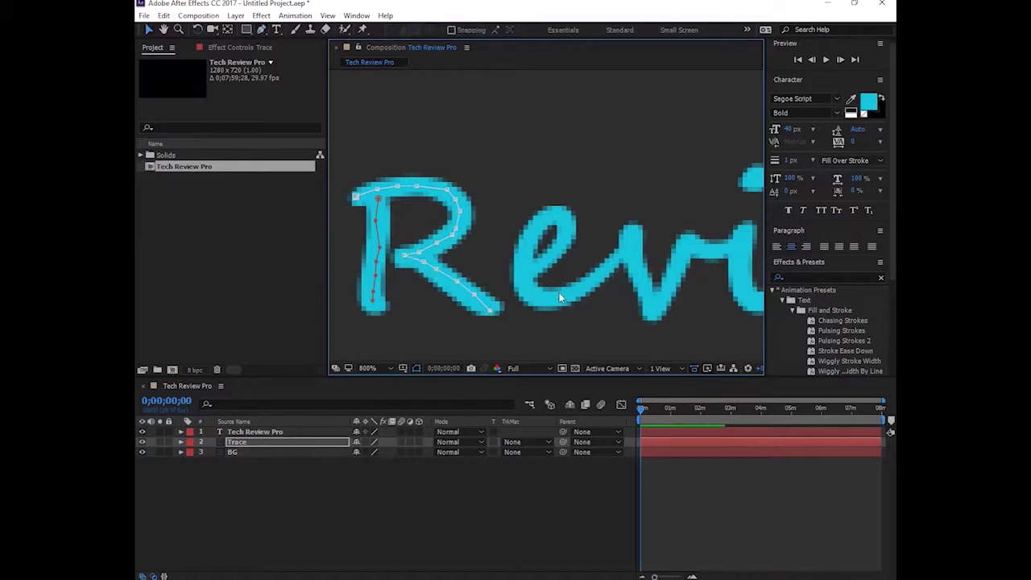
Step: Trace the loop and bottom curve of the e in Review
left_click(646, 243)
left_click(533, 269)
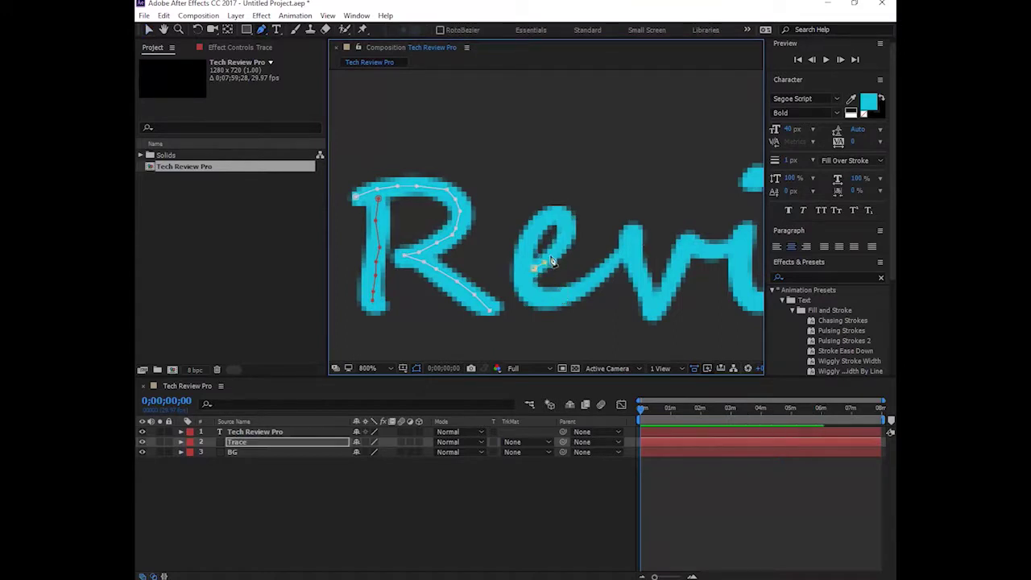
left_click(566, 234)
left_click(544, 219)
left_click(529, 244)
left_click(526, 282)
left_click(534, 296)
left_click(547, 303)
left_click(561, 302)
left_click(574, 294)
Step: Continue the mask path over the v's peak and up its right stroke
left_click(609, 269)
left_click(620, 261)
left_click(627, 233)
left_click(634, 258)
left_click(642, 284)
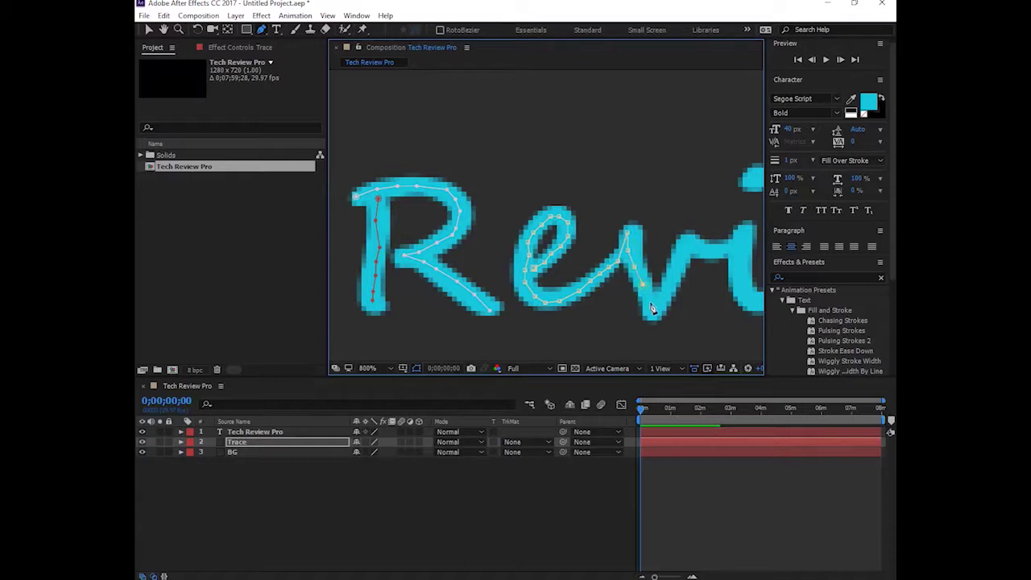
left_click(661, 298)
left_click(667, 284)
left_click(674, 272)
Step: Pan to the rest of Review and trace mask points along the i into the e
left_click_drag(705, 251, 499, 259)
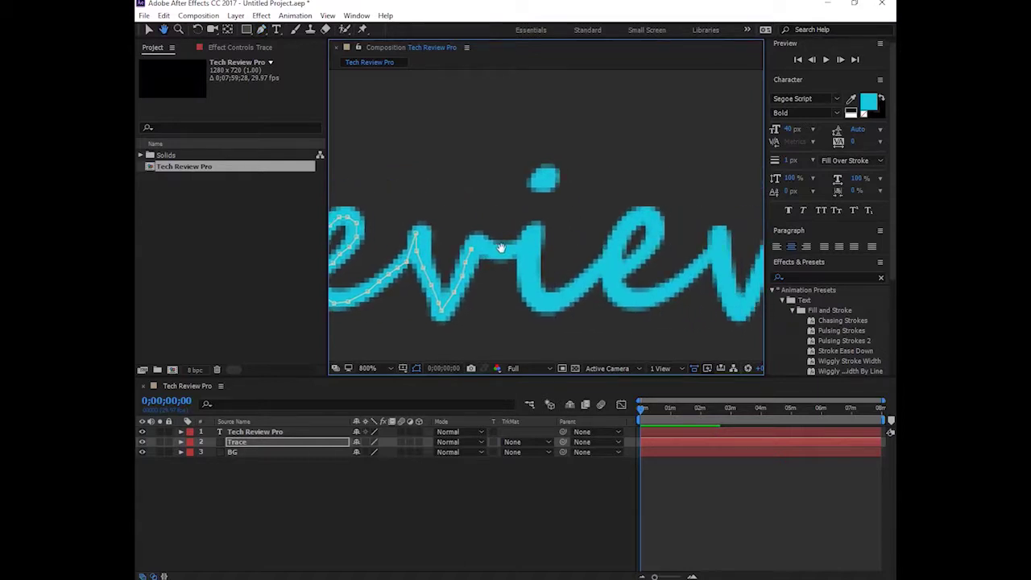
left_click(484, 253)
left_click(499, 252)
left_click(513, 249)
left_click(525, 248)
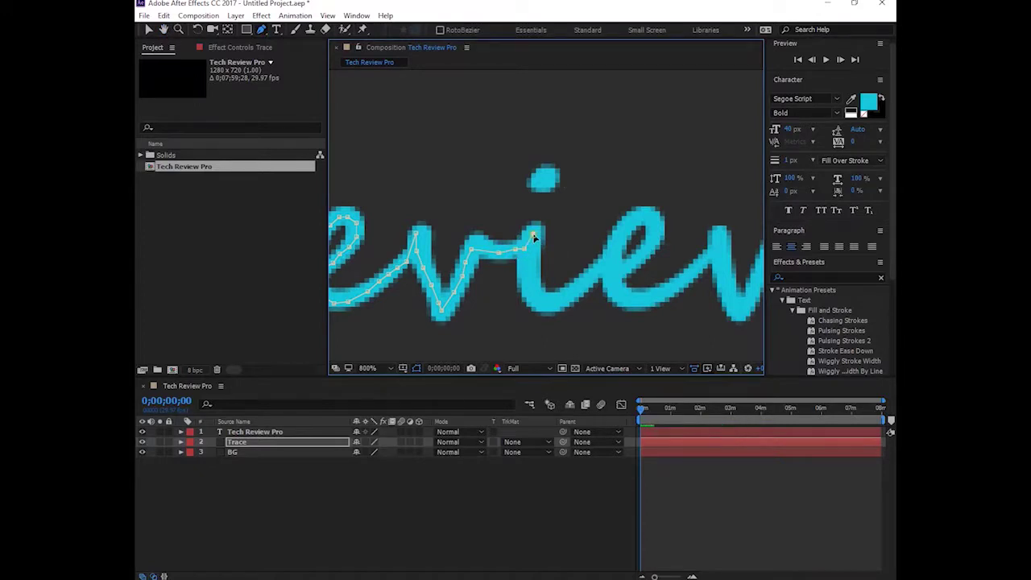
left_click(531, 257)
left_click(531, 276)
left_click(545, 306)
left_click(563, 298)
left_click(581, 287)
left_click(599, 269)
left_click(618, 269)
Step: Trace the mask up the e's stroke and curve it over the e's top
left_click(633, 261)
left_click(646, 252)
left_click(657, 240)
left_click(659, 227)
left_click(651, 217)
left_click(638, 212)
left_click(629, 226)
left_click(624, 240)
Step: Continue the mask around the e's bottom curve and up the w's first stroke
left_click(628, 299)
left_click(645, 300)
left_click(663, 295)
left_click(679, 287)
left_click(691, 277)
left_click(710, 263)
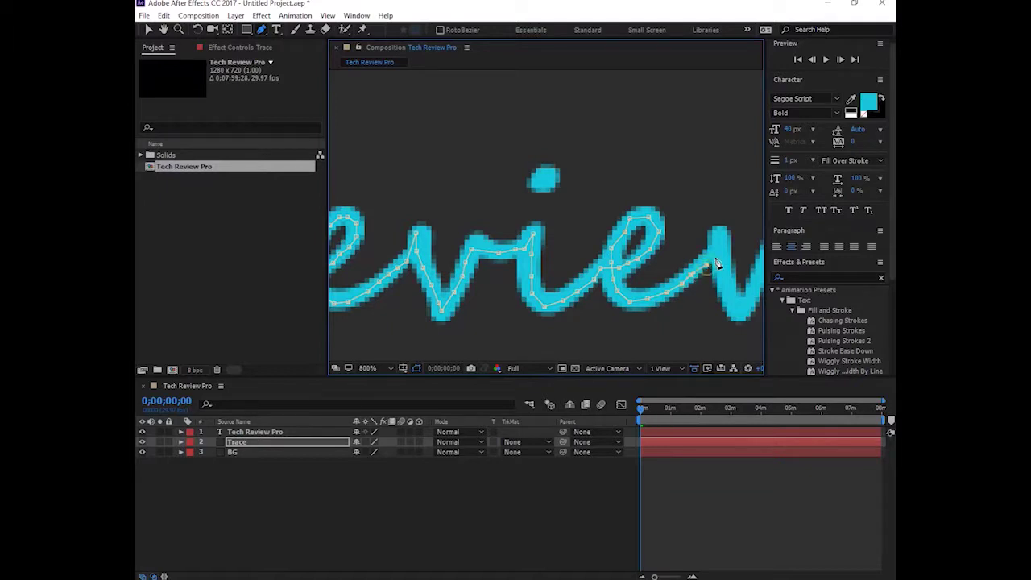
left_click(728, 250)
Step: Pan to the w and trace its first downstroke and middle peak
left_click_drag(731, 256, 558, 244)
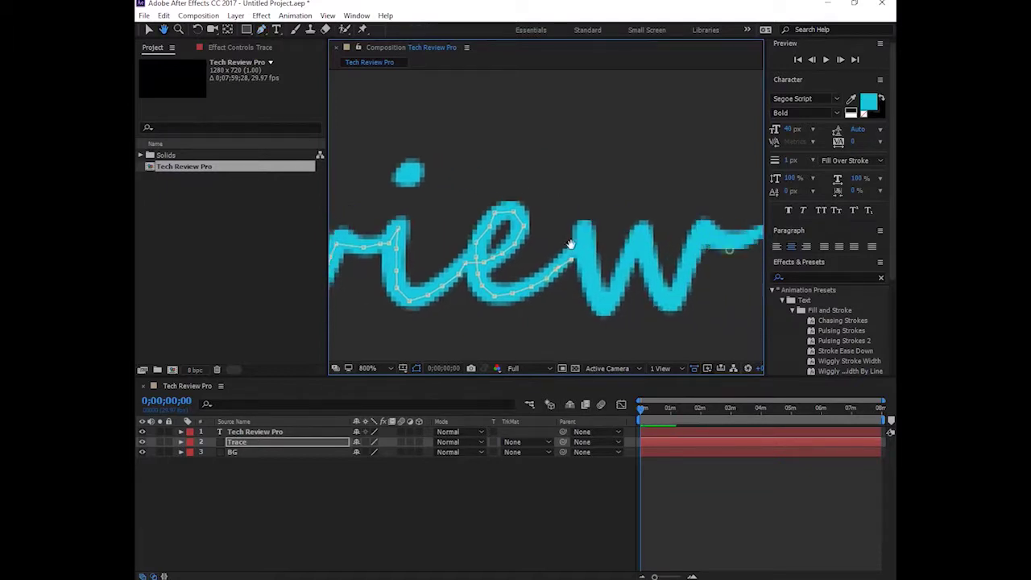
left_click(542, 232)
left_click(553, 280)
left_click(559, 296)
left_click(566, 303)
left_click(579, 294)
left_click(590, 271)
left_click(596, 256)
left_click(602, 242)
Step: Finish the mask down the w's second downstroke, up its last stroke and along the tail
left_click(612, 272)
left_click(624, 289)
left_click(635, 299)
left_click(643, 288)
left_click(652, 253)
left_click(680, 241)
left_click(693, 241)
left_click(704, 238)
left_click(715, 235)
left_click(724, 231)
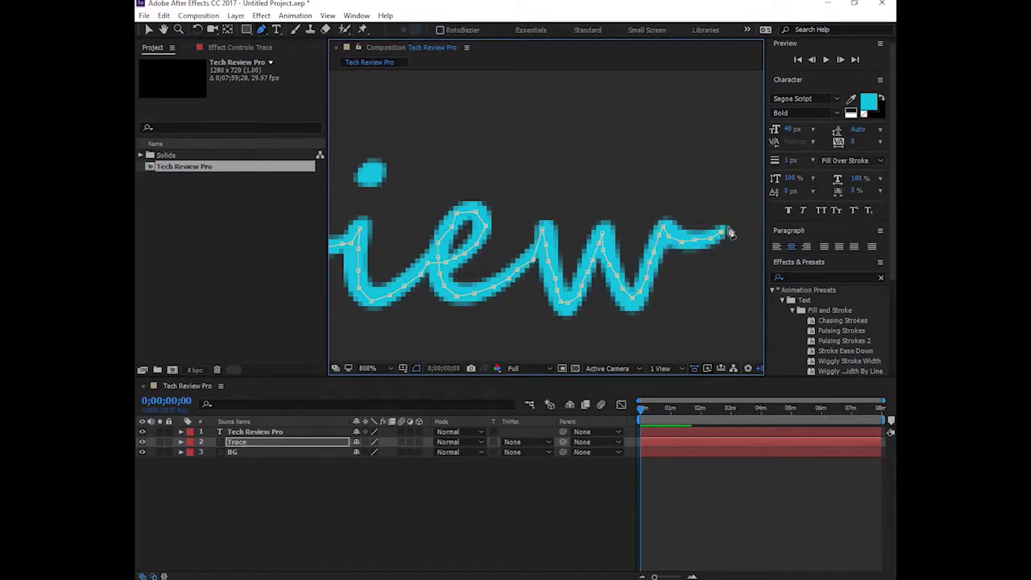
key("space")
Step: Frame the word Pro and start a new mask path down the P's stem
left_click_drag(554, 255, 589, 242)
key("comma")
key("comma")
key("comma")
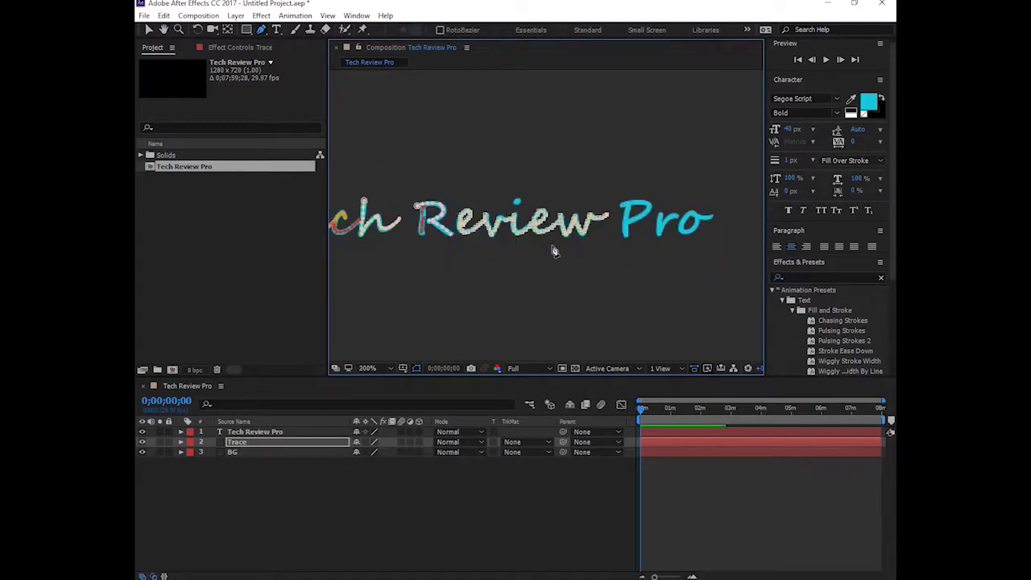
key("period")
key("period")
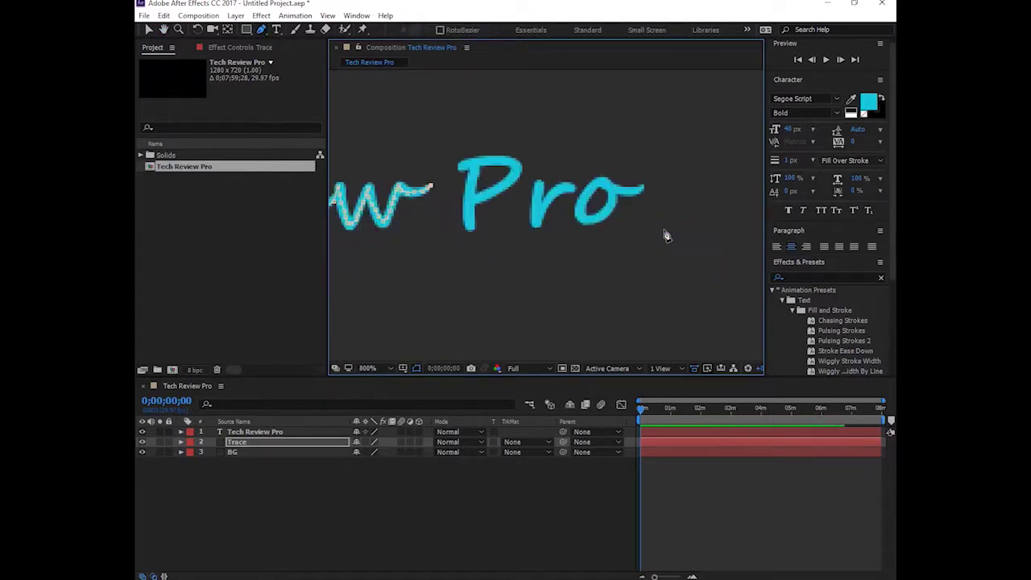
left_click_drag(669, 277, 692, 265)
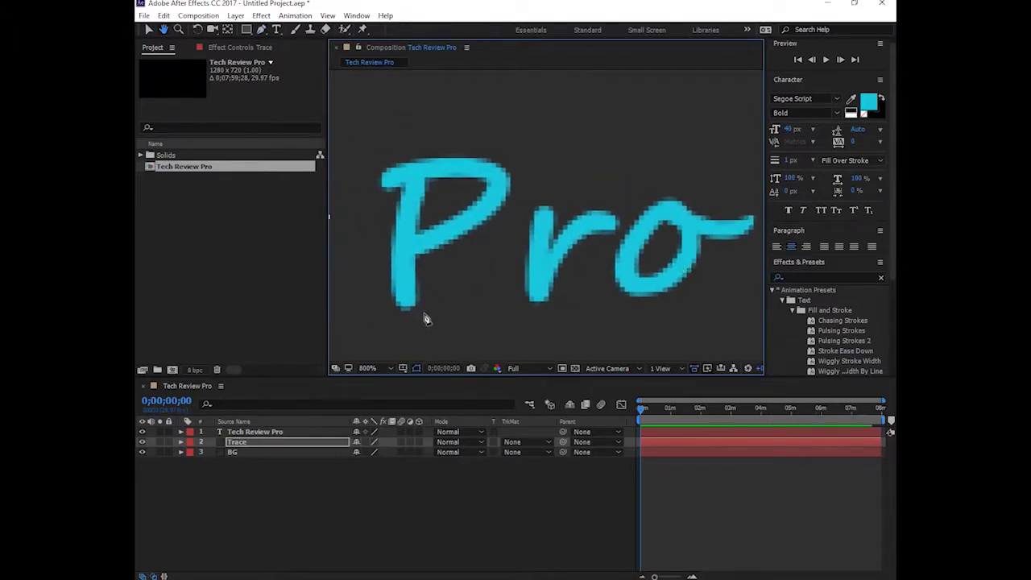
key("v")
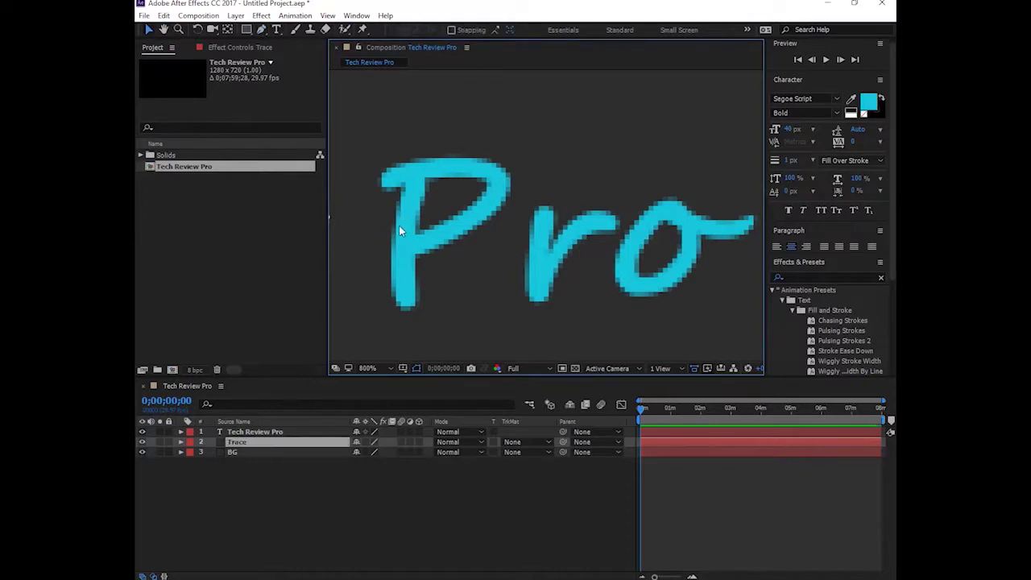
key("g")
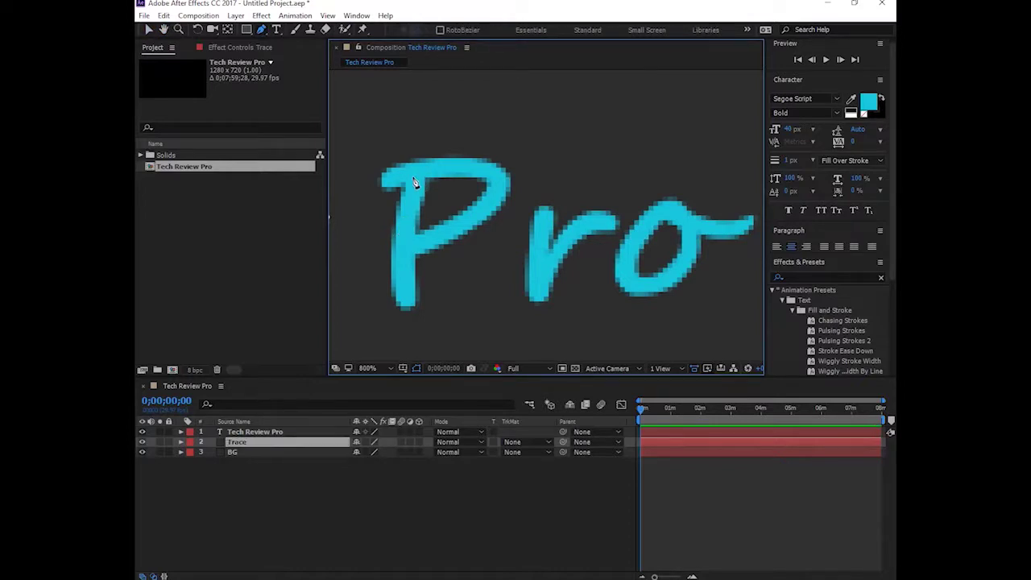
left_click(412, 177)
left_click(406, 239)
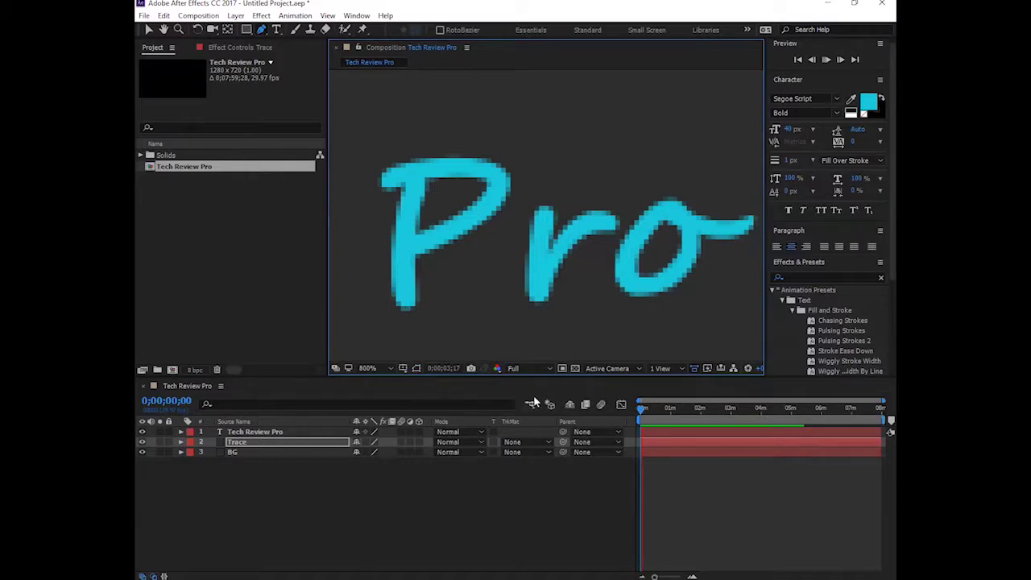
Step: Pan back to the w of Review, select the Trace layer and reveal its masks with M
key("h")
mouse_move(493, 323)
left_mouse_down()
mouse_move(527, 269)
mouse_move(665, 239)
left_mouse_up()
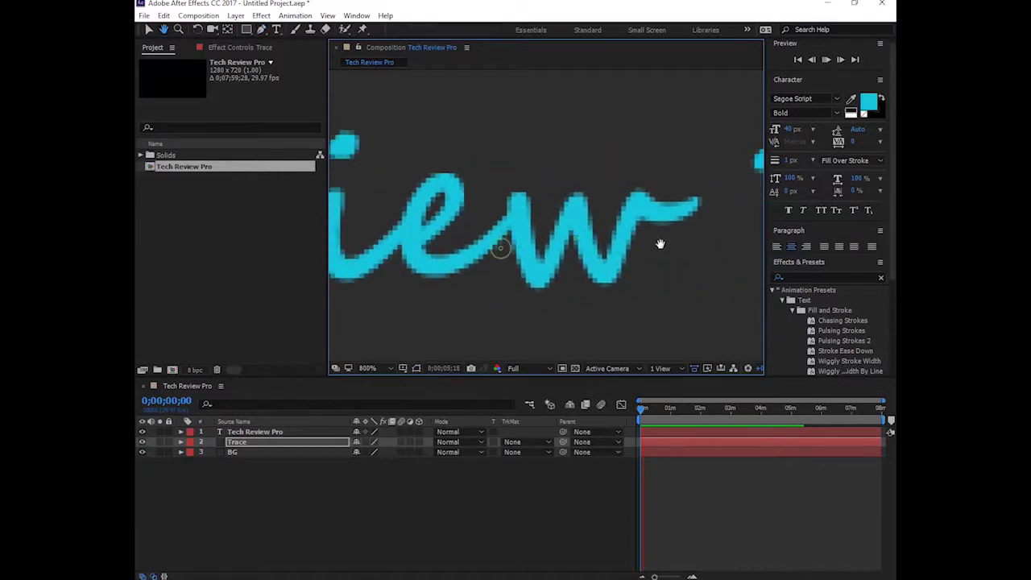
left_click_drag(515, 282, 568, 281)
key("g")
left_click(322, 447)
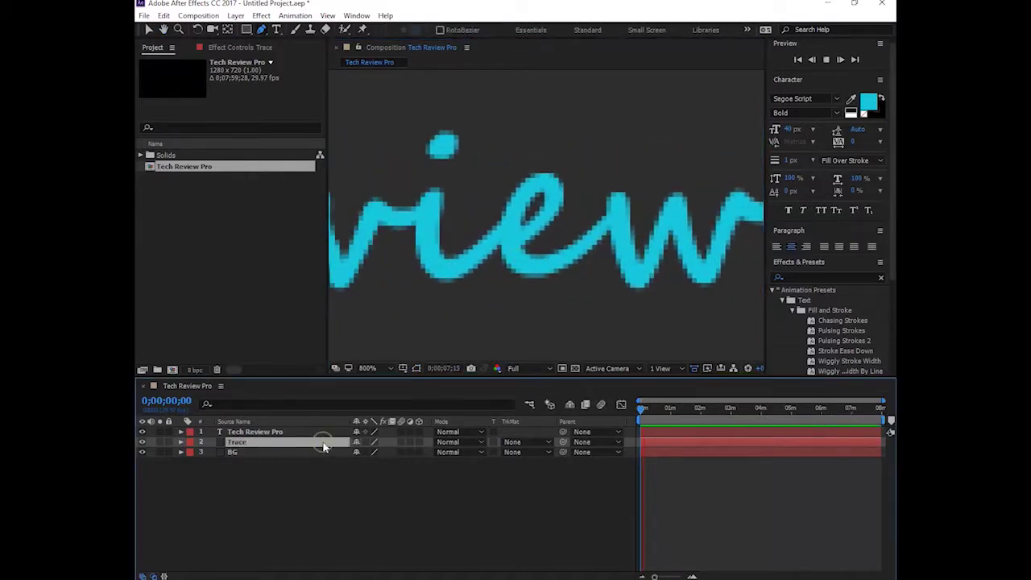
scroll(466, 240, "down", 3)
scroll(460, 230, "down", 3)
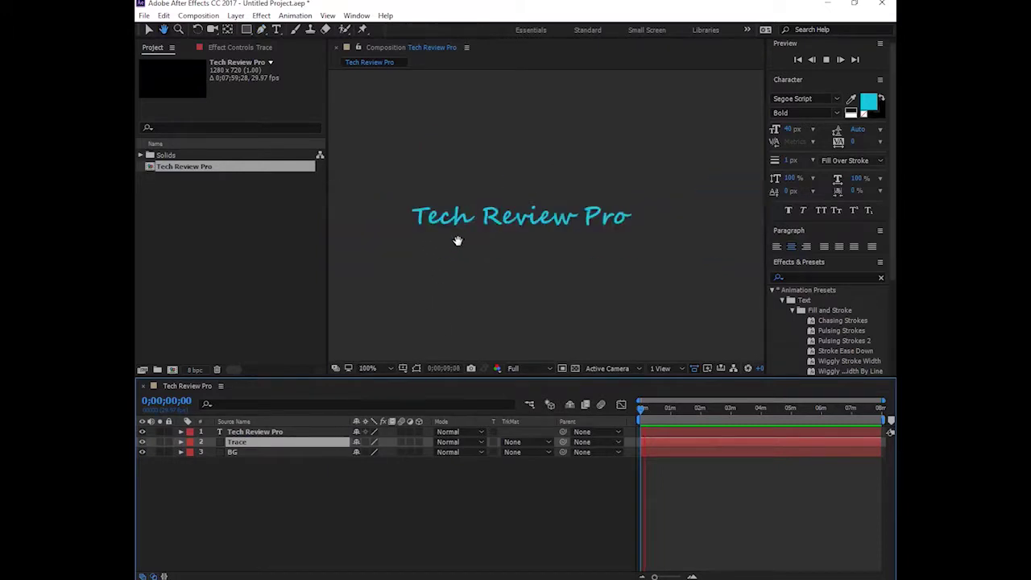
key("m")
key("m")
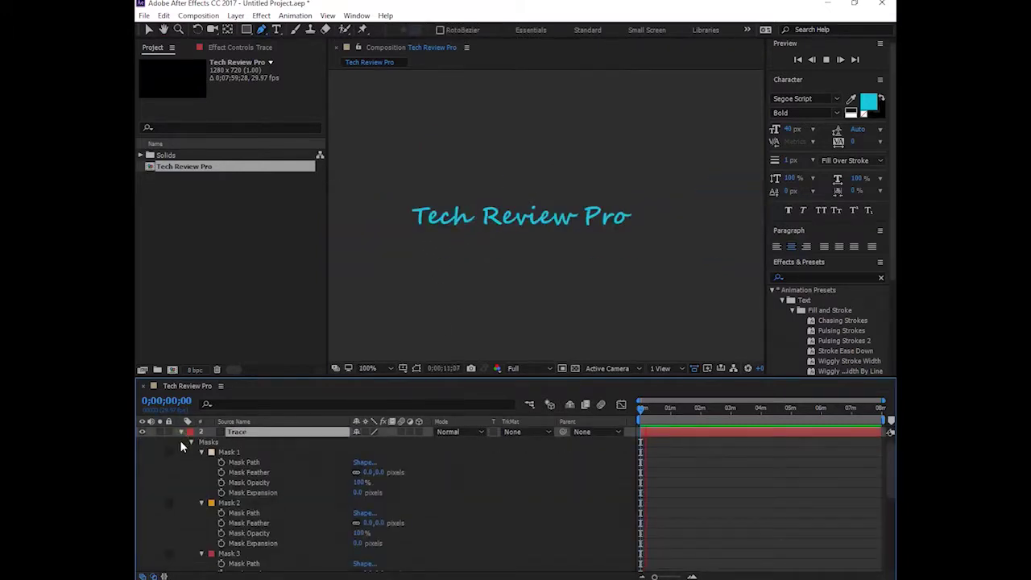
Step: Stop the preview, zoom in, collapse the Trace layer's masks and frame the whole P
left_click(521, 223)
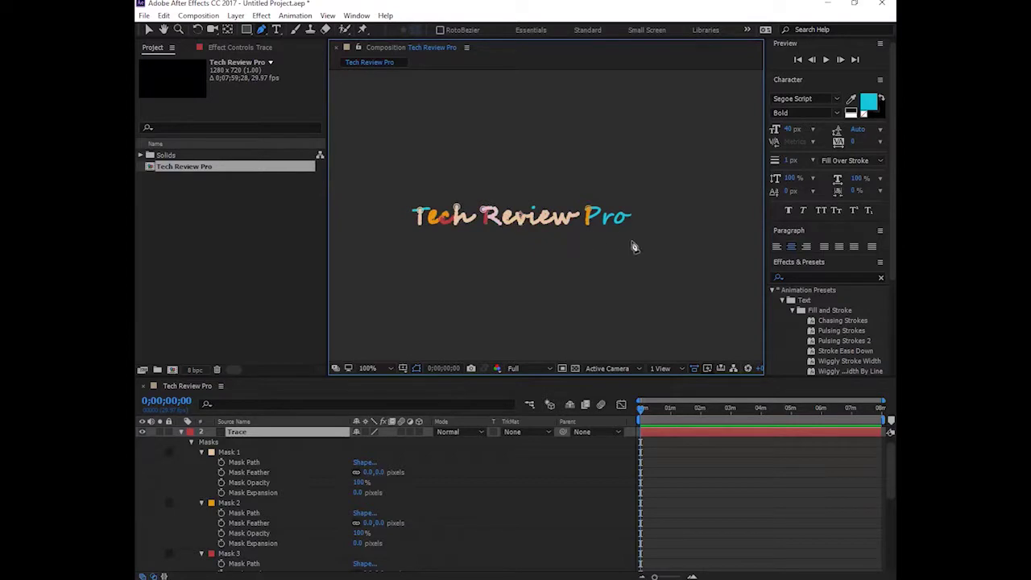
scroll(623, 227, "up", 5)
scroll(644, 241, "up", 3)
scroll(674, 253, "down", 2)
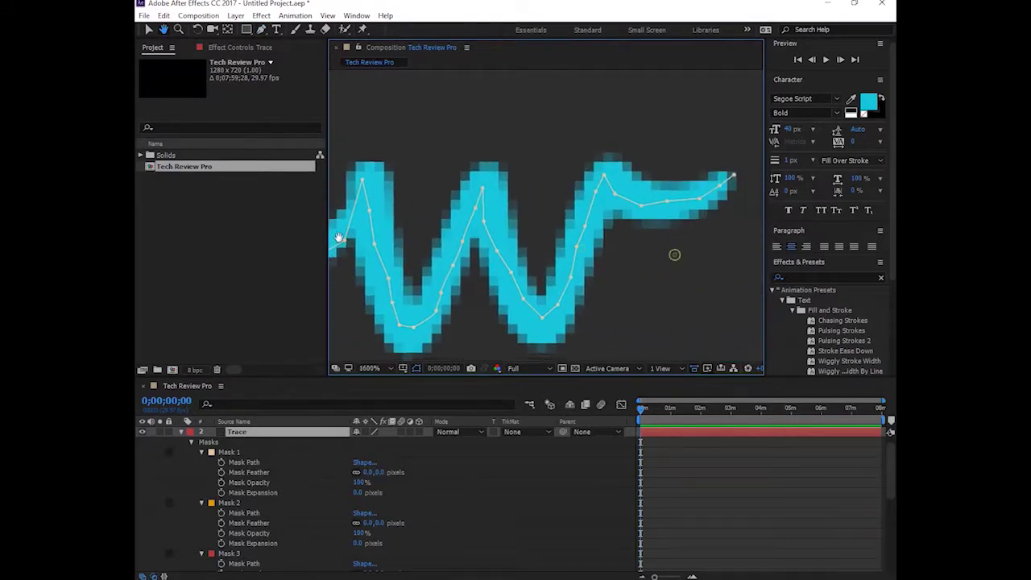
left_click(180, 432)
scroll(662, 258, "right", 3)
scroll(596, 248, "right", 3)
mouse_move(596, 248)
left_mouse_down()
mouse_move(490, 315)
mouse_move(490, 269)
left_mouse_up()
Step: Trace mask strokes around the P's bowl and down the r's stem out to its arm
key("g")
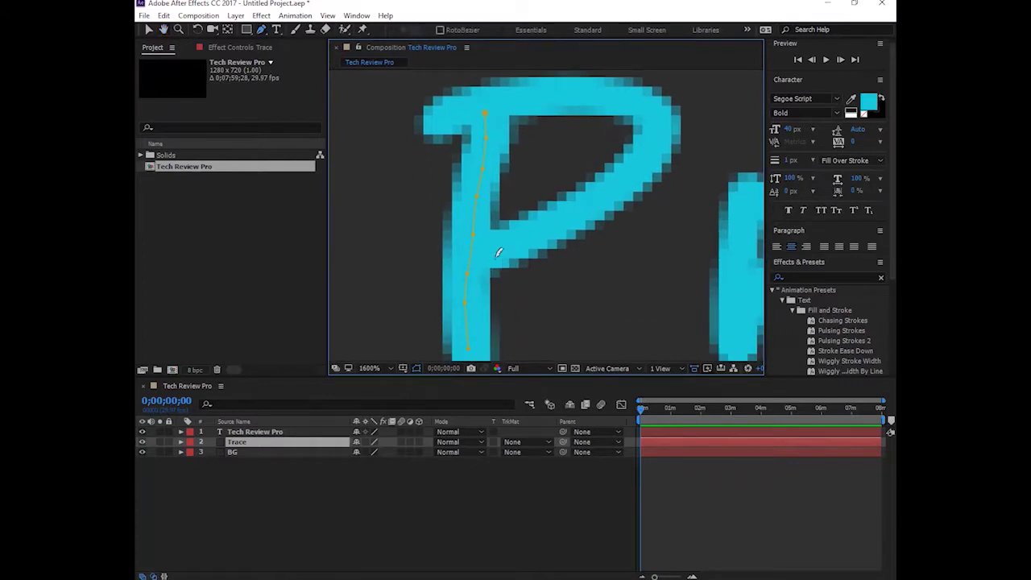
scroll(539, 187, "down", 1)
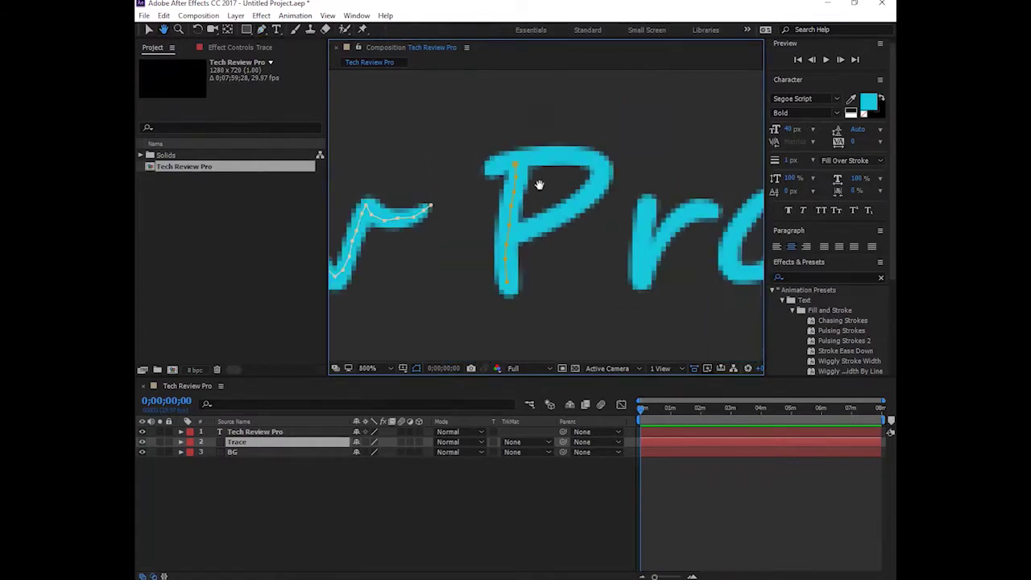
left_click(492, 166)
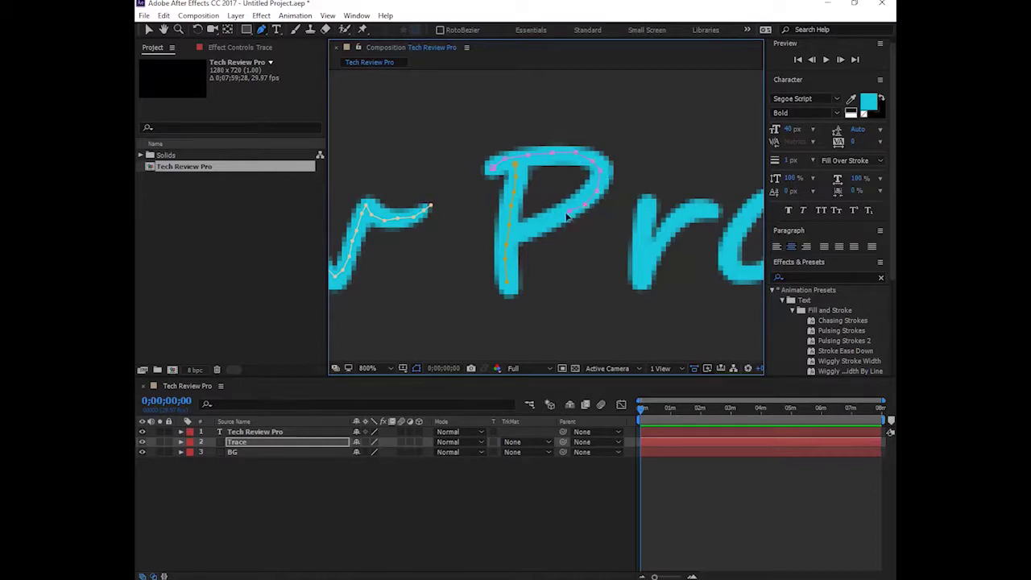
left_click(515, 234)
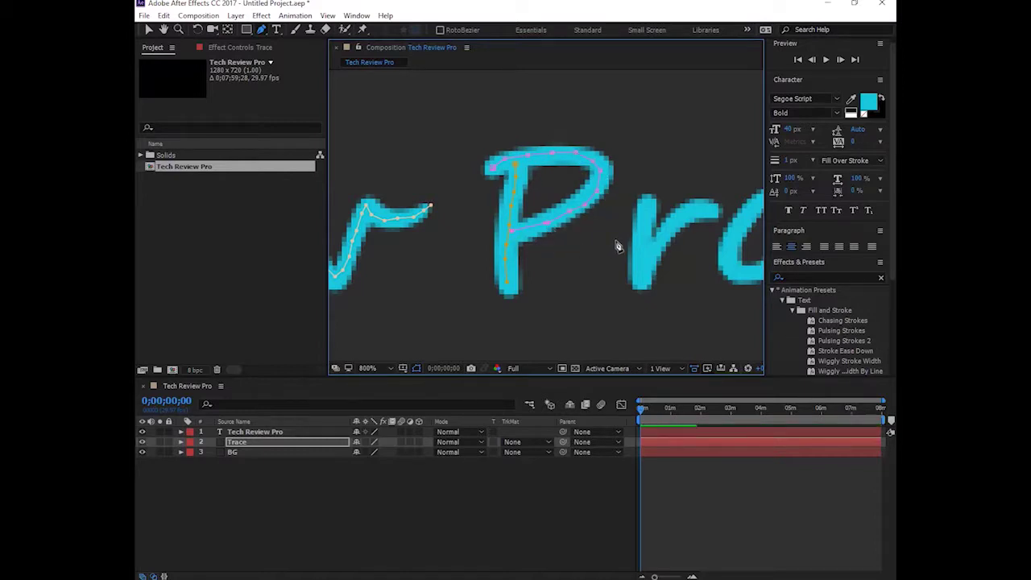
mouse_move(651, 206)
left_mouse_down()
mouse_move(647, 288)
mouse_move(690, 220)
left_mouse_up()
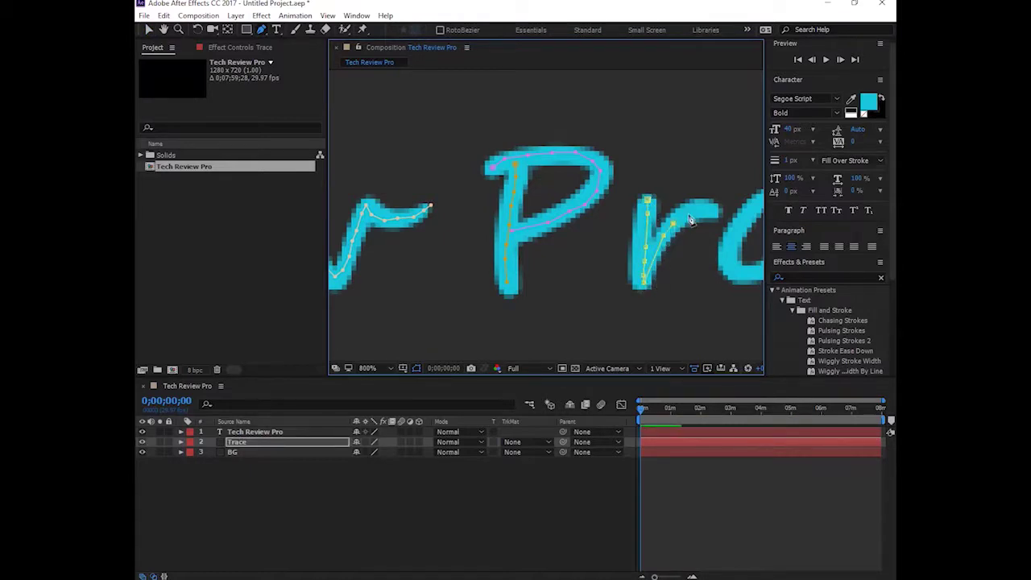
mouse_move(706, 214)
left_mouse_down()
mouse_move(729, 217)
mouse_move(463, 211)
left_mouse_up()
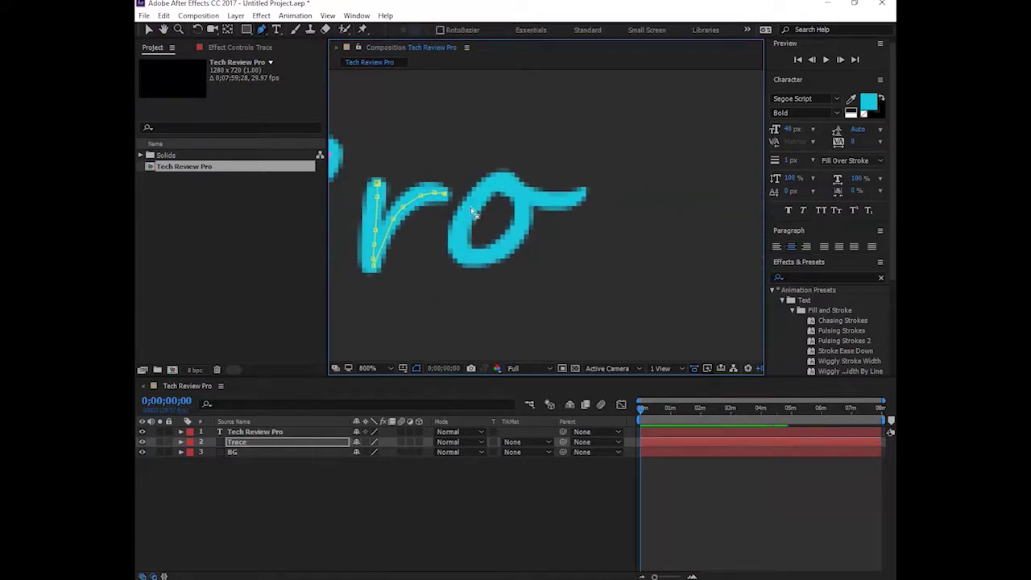
key("v")
Step: Start a new mask stroke around the o, from its top back up its right side
key("g")
left_click(505, 181)
left_click(477, 199)
left_click(487, 258)
left_click(513, 246)
left_click(523, 223)
left_click(525, 202)
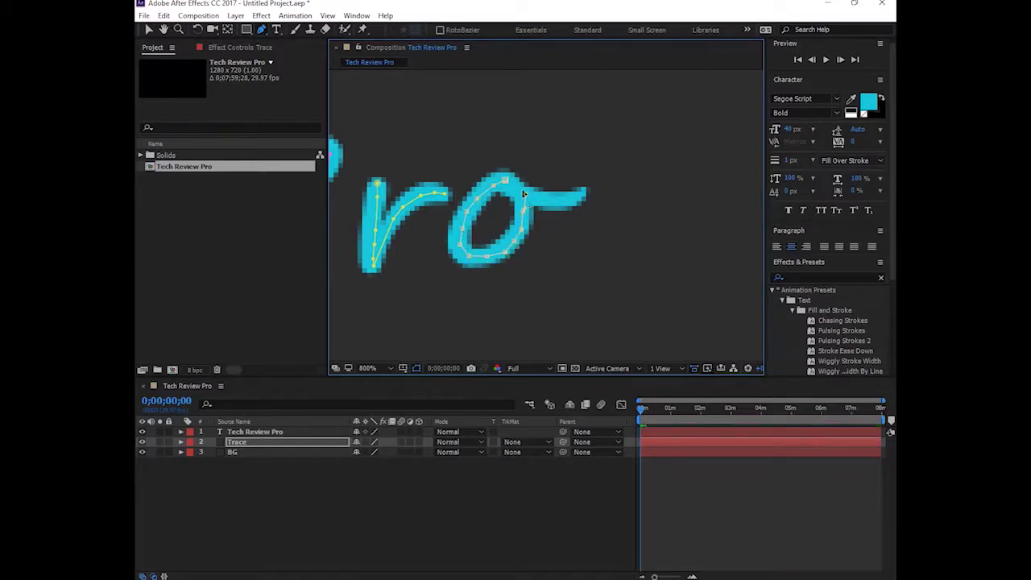
Step: Extend the o's stroke along its tail to the tip and finish the path
left_click(529, 195)
left_click(544, 201)
left_click(558, 202)
left_click(572, 199)
left_click(585, 191)
key("v")
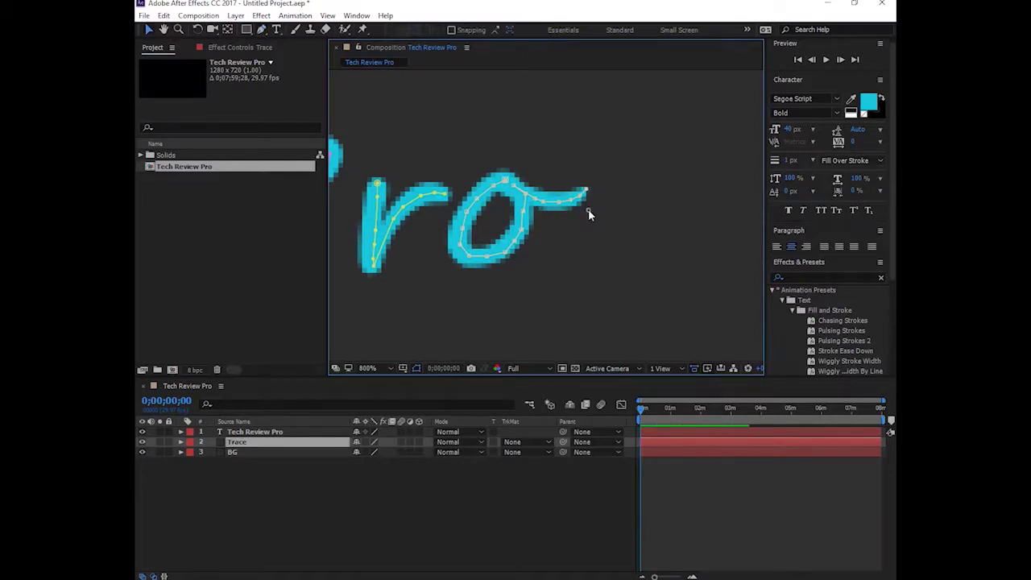
scroll(562, 244, "down", 1)
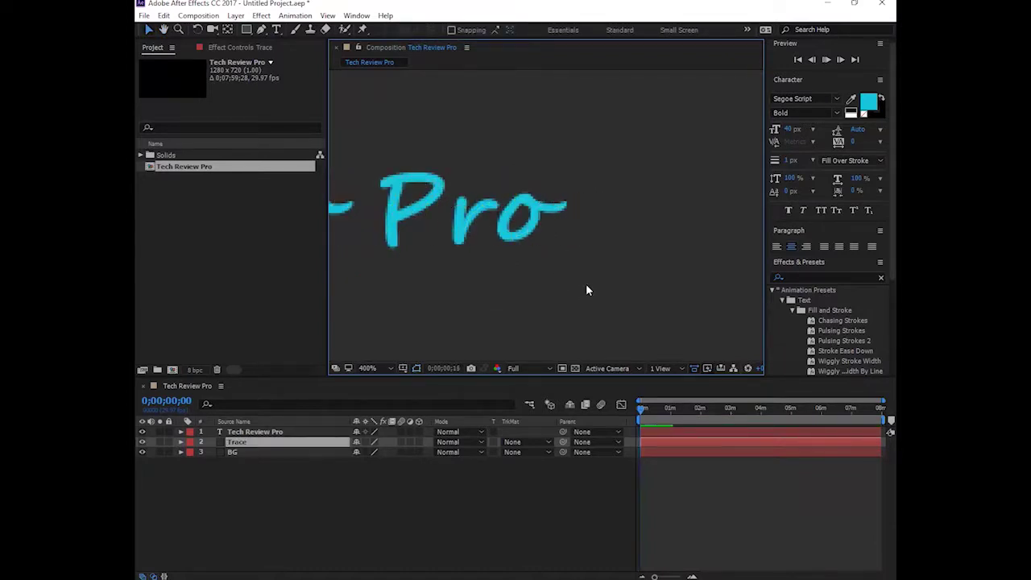
scroll(547, 283, "down", 5)
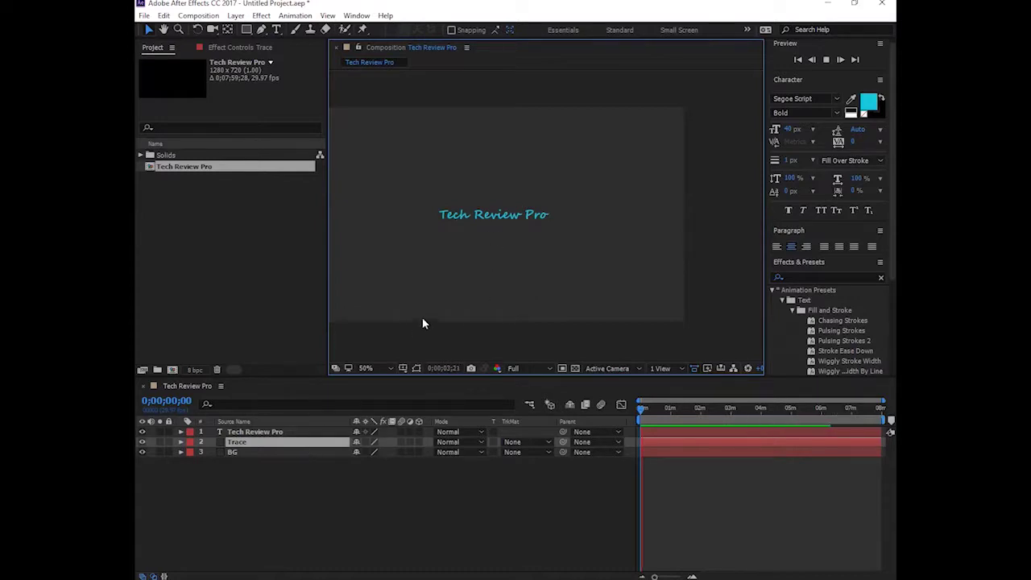
left_click(460, 215)
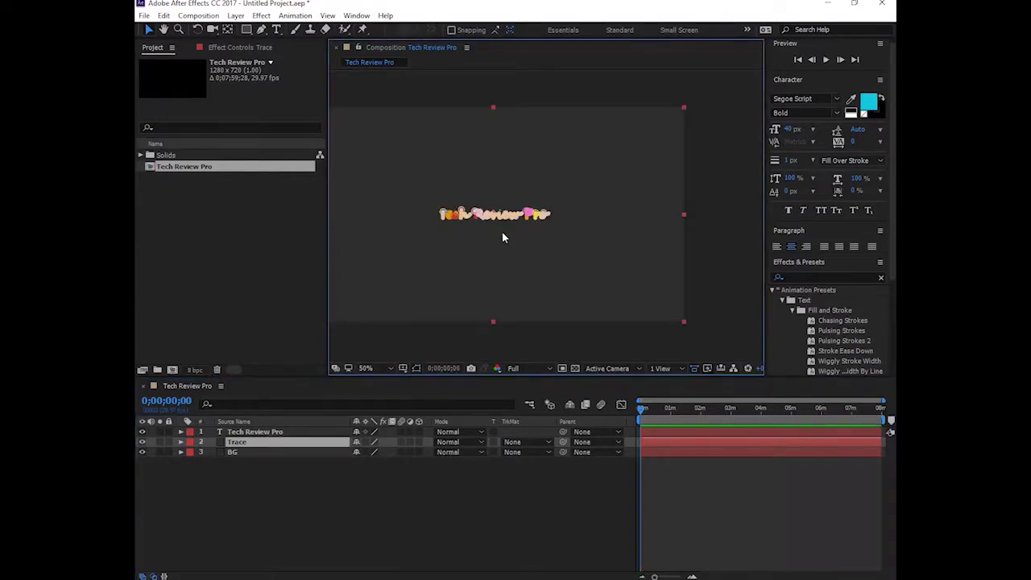
key("period")
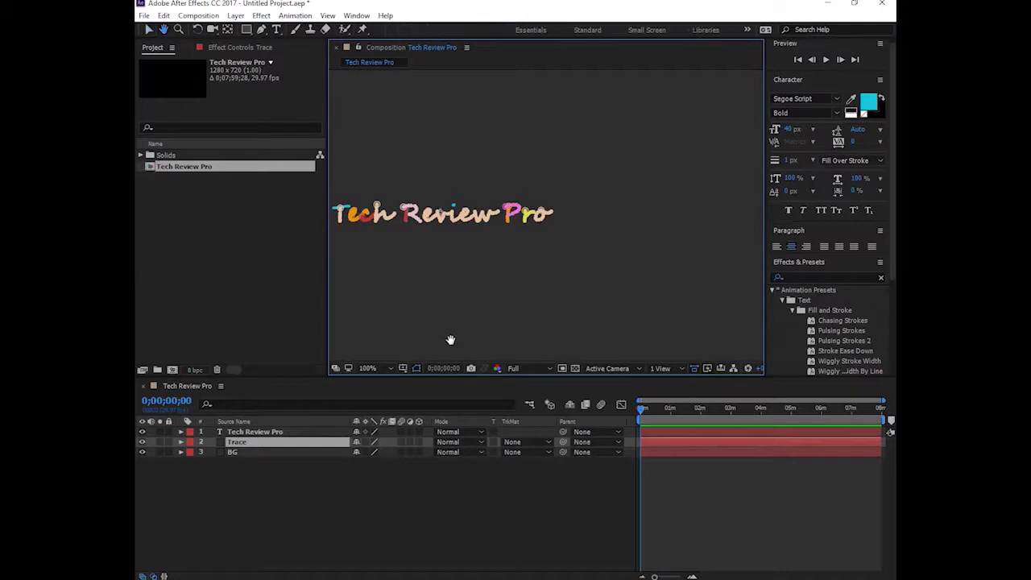
left_click(392, 368)
left_click(398, 167)
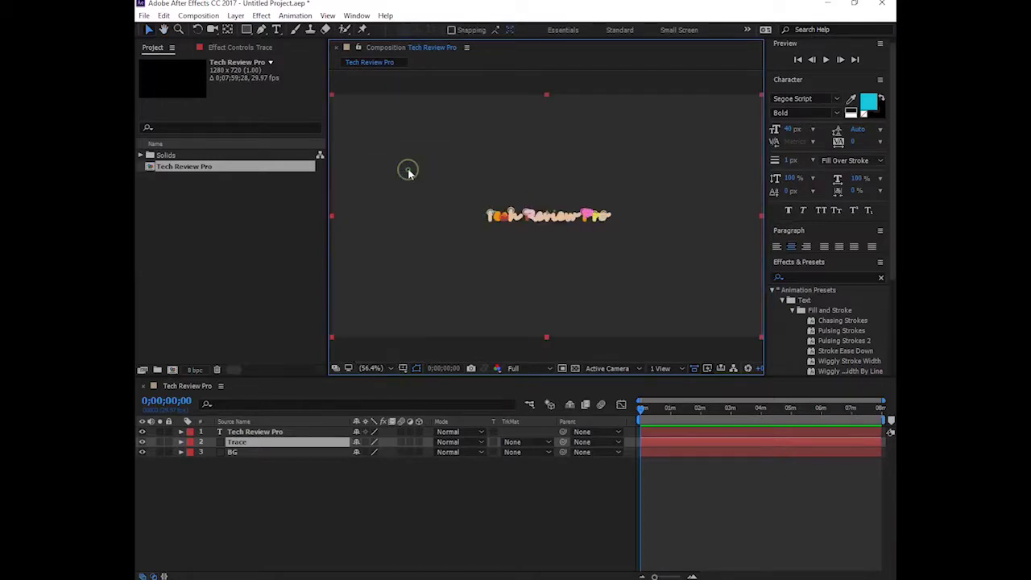
scroll(538, 226, "up", 3)
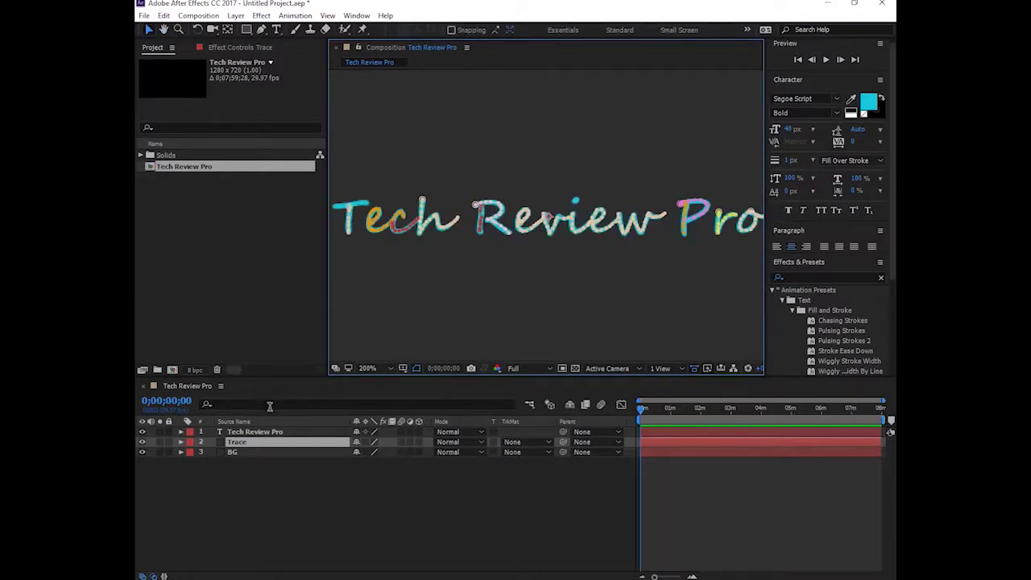
scroll(532, 211, "up", 3)
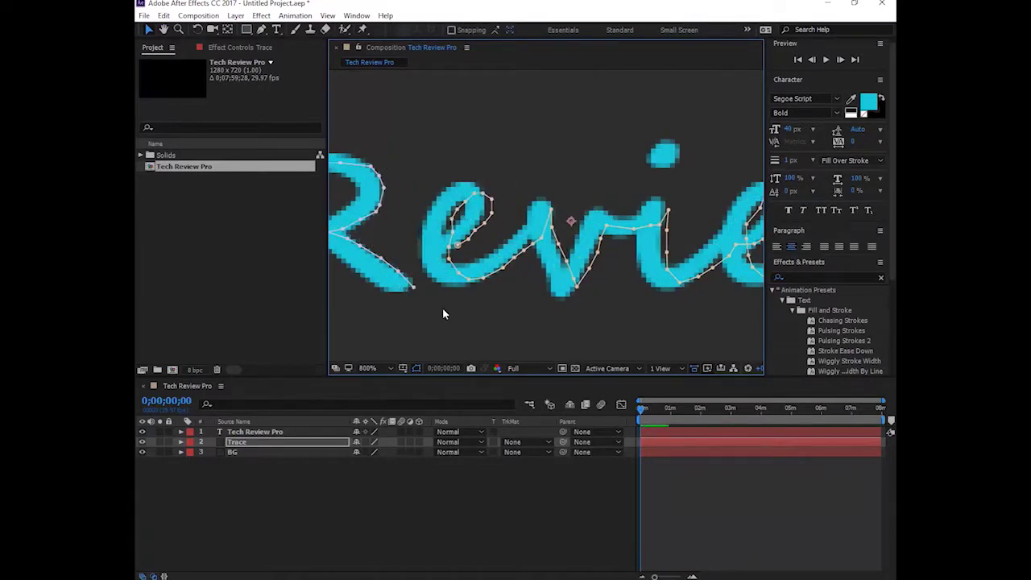
Step: Select the Trace layer, frame Tech, and draw a two-point mask across the T's crossbar
left_click(322, 443)
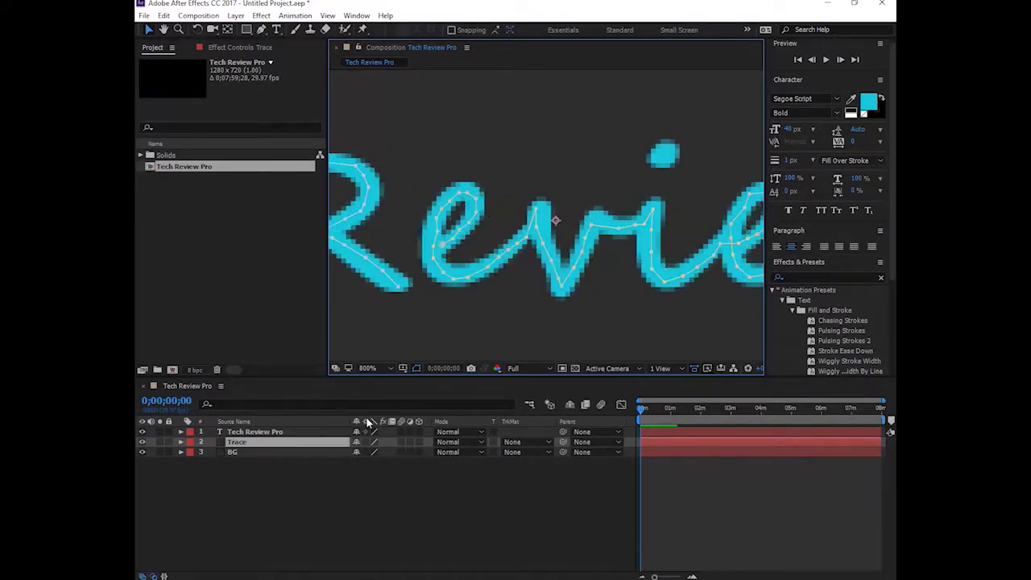
left_click_drag(425, 325, 663, 247)
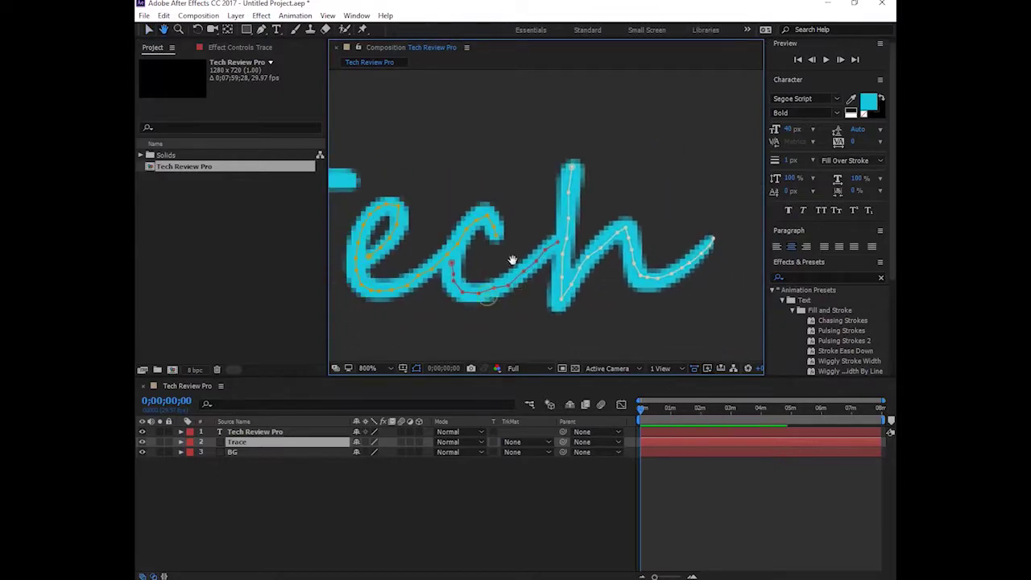
left_click_drag(488, 301, 688, 282)
key("v")
key("t")
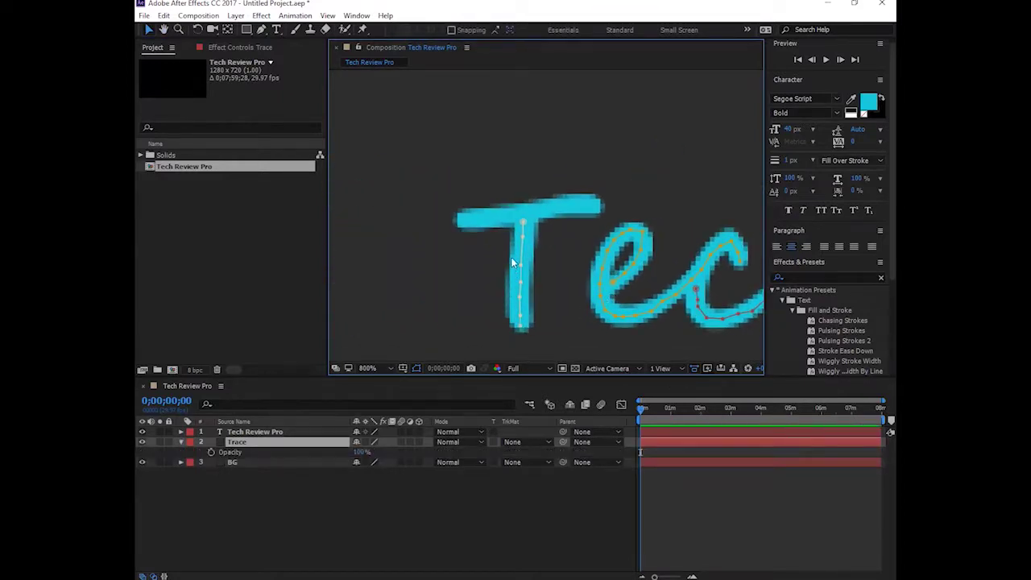
key("t")
key("g")
left_click(459, 219)
left_click(495, 219)
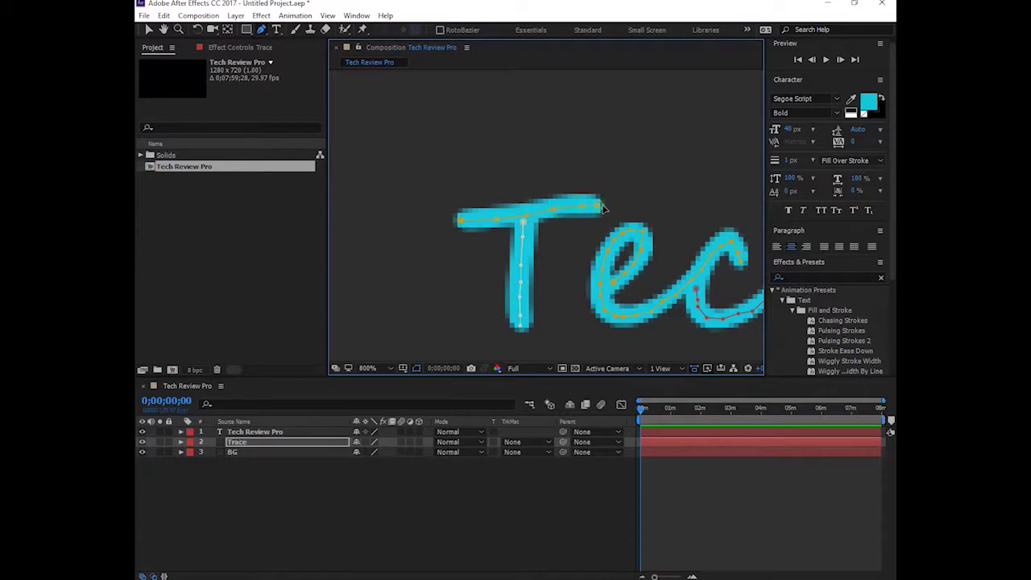
Step: Pan to the i of Review and outline its dot with a closed five-point mask
left_click_drag(660, 198, 270, 169)
left_click_drag(536, 161, 487, 178)
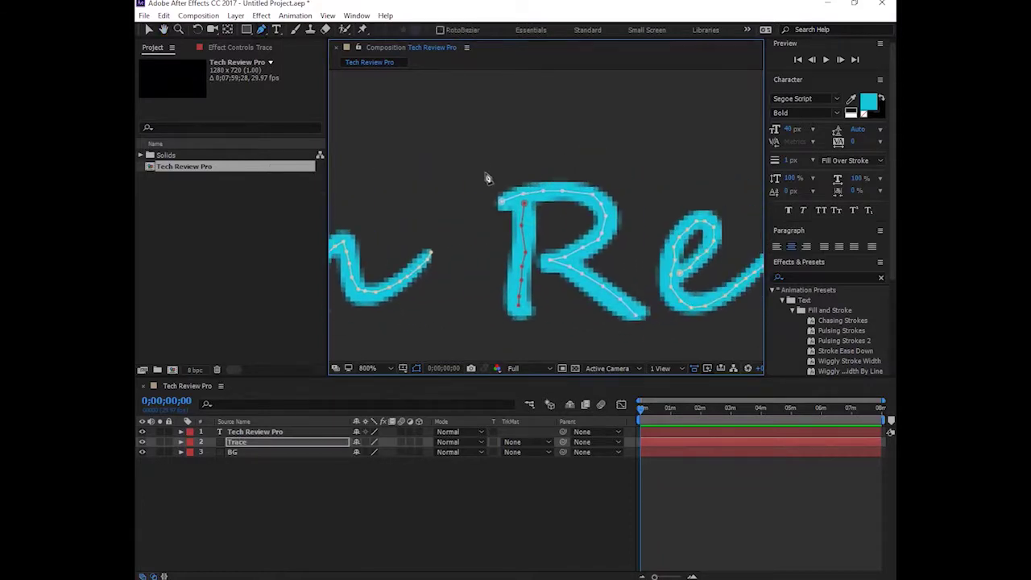
key("h")
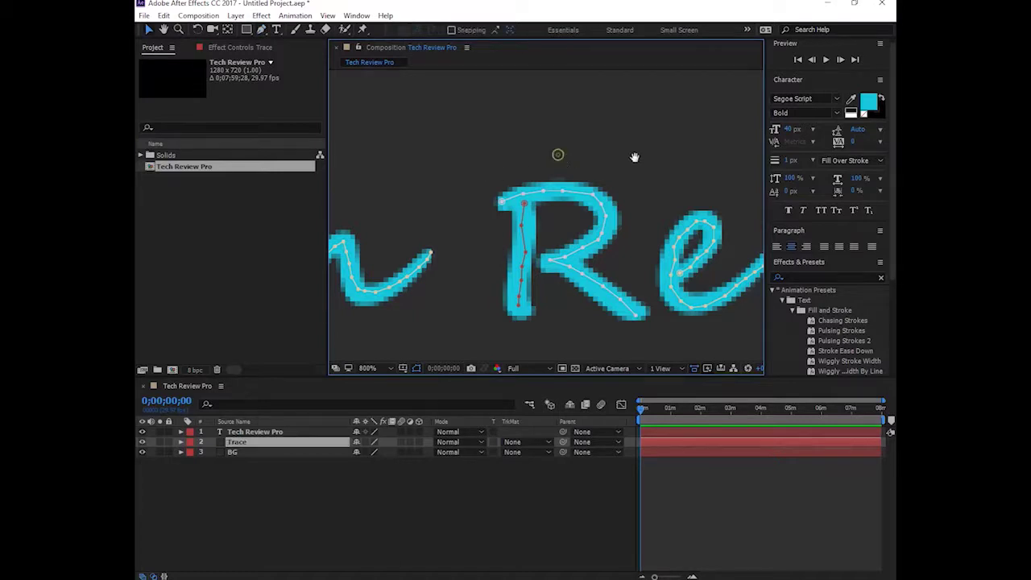
left_click_drag(695, 171, 273, 171)
key("g")
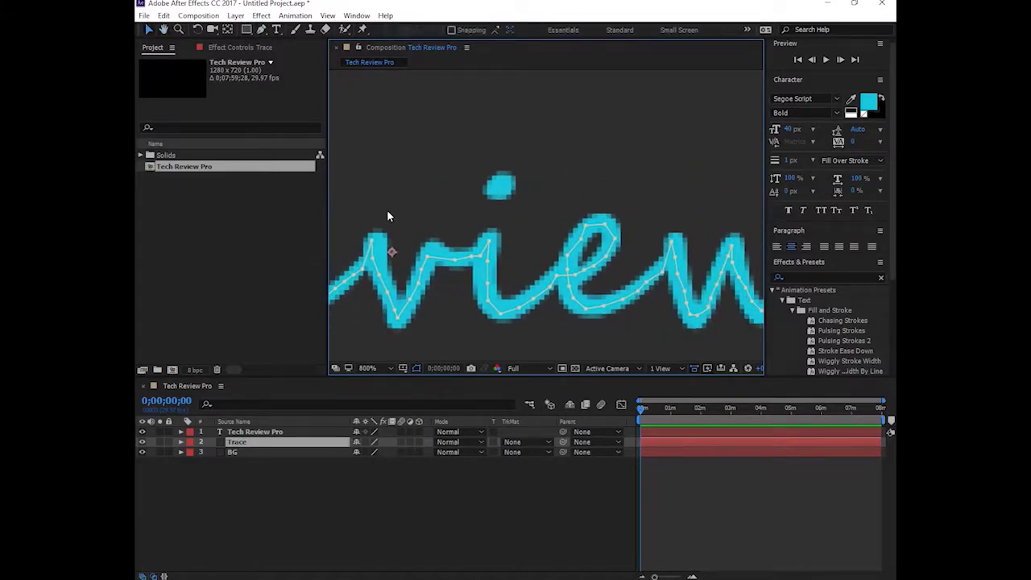
left_click(495, 185)
left_click(508, 190)
left_click(500, 196)
left_click(489, 189)
left_click(494, 185)
Step: Zoom out to centre the whole title, then select the Tech Review Pro text layer
key("space")
mouse_move(569, 191)
left_mouse_down()
mouse_move(460, 170)
mouse_move(340, 172)
left_mouse_up()
left_click_drag(725, 166, 377, 152)
scroll(378, 153, "down", 1)
scroll(451, 185, "down", 2)
left_click_drag(451, 185, 623, 182)
left_click_drag(458, 159, 476, 166)
left_click(318, 555)
left_click(281, 442)
Step: Set the Tech Review Pro layer's Opacity to 30%, then reselect the Trace layer's masks
key("ctrl+Up")
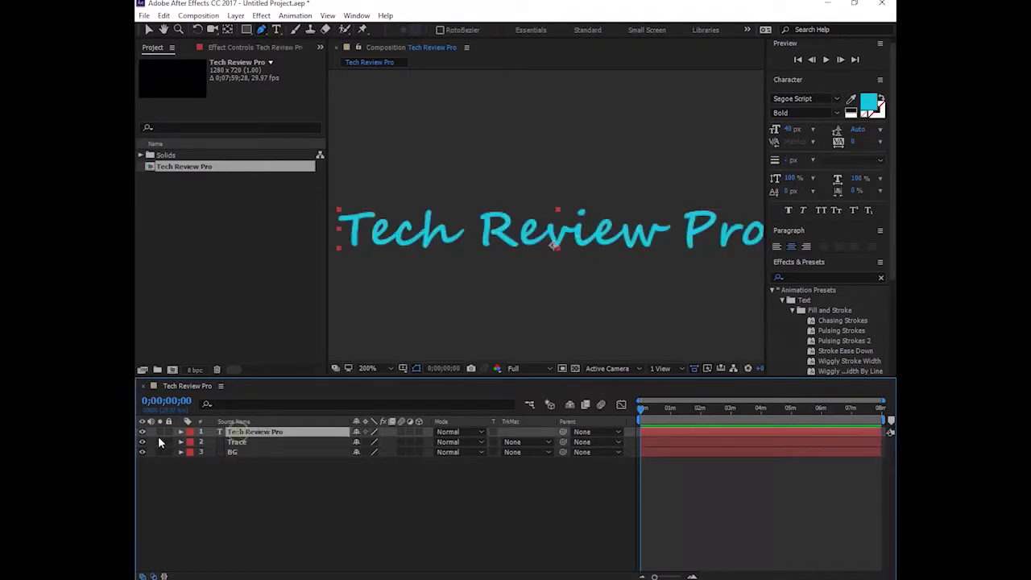
left_click(181, 432)
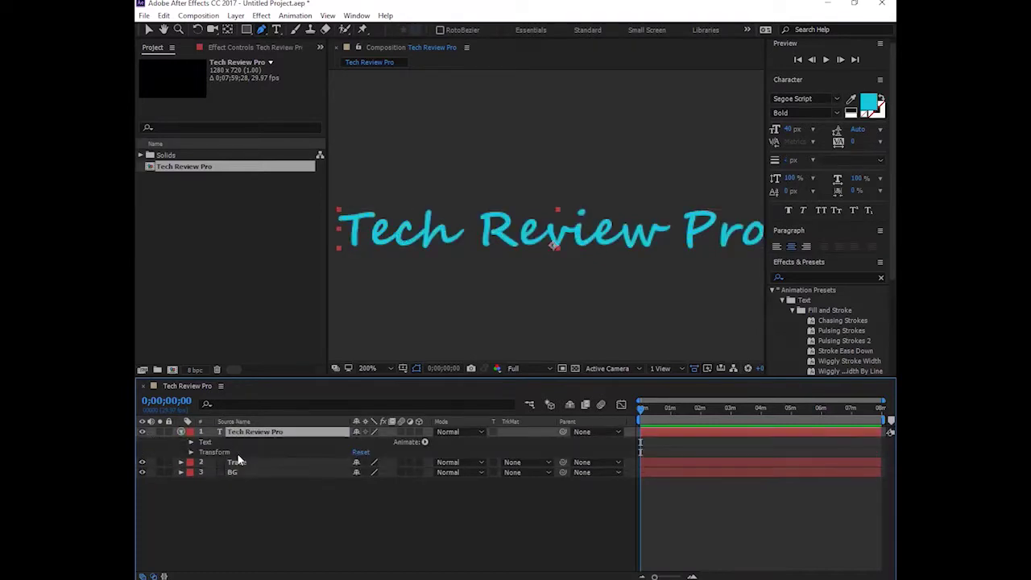
left_click(192, 453)
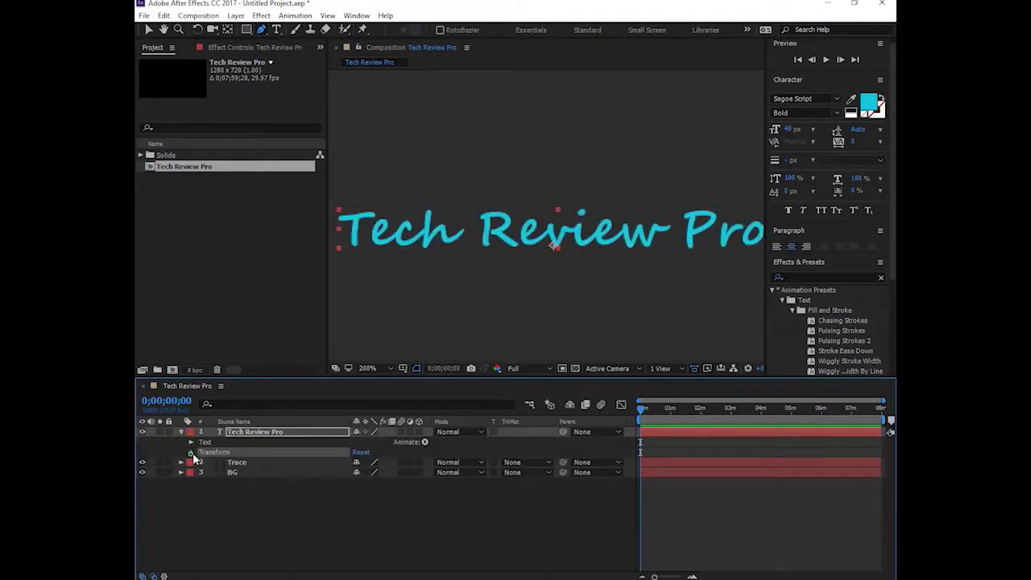
left_click(192, 452)
left_click(362, 501)
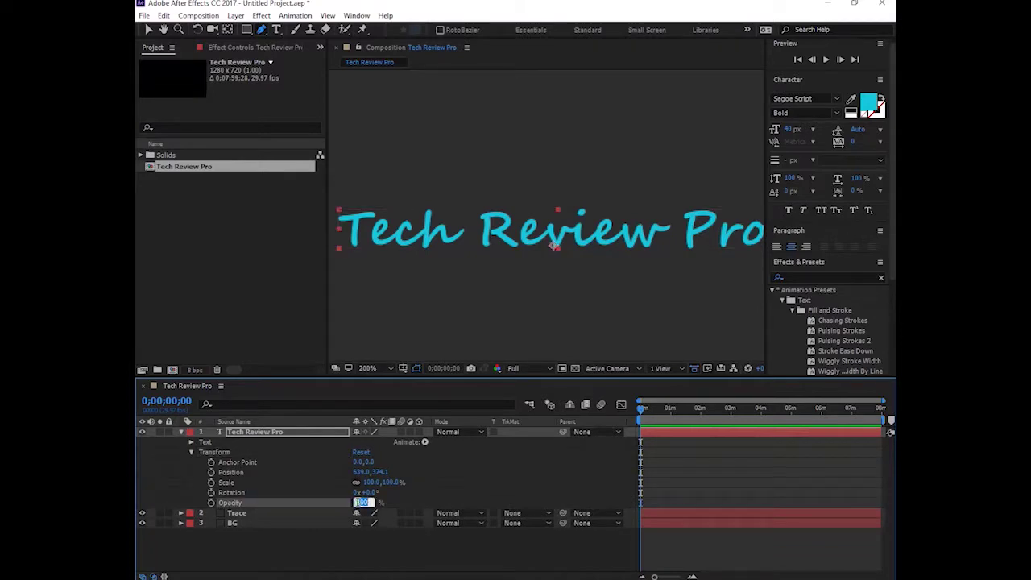
type("30")
key("Return")
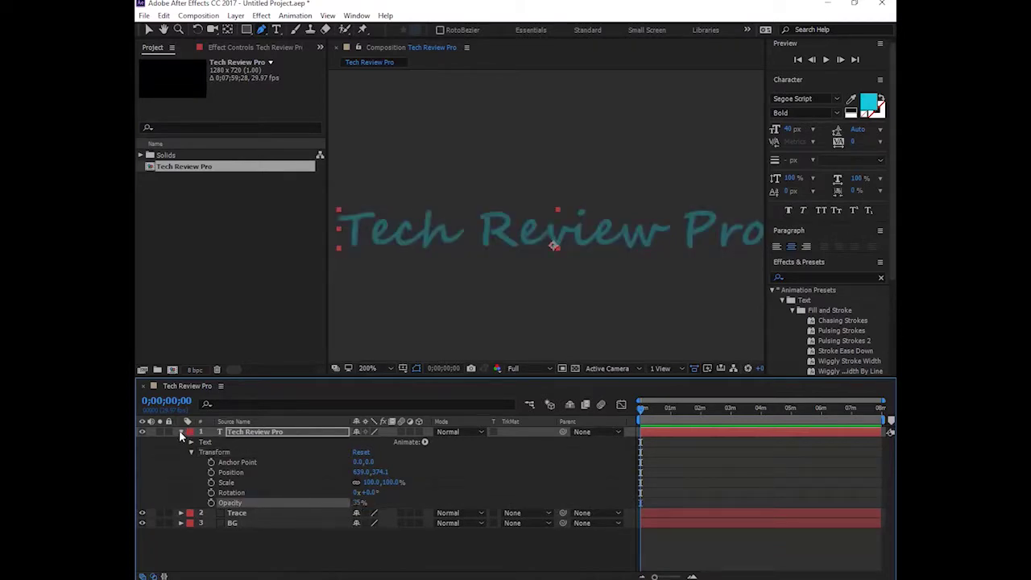
left_click(180, 432)
left_click(238, 442)
left_click(181, 442)
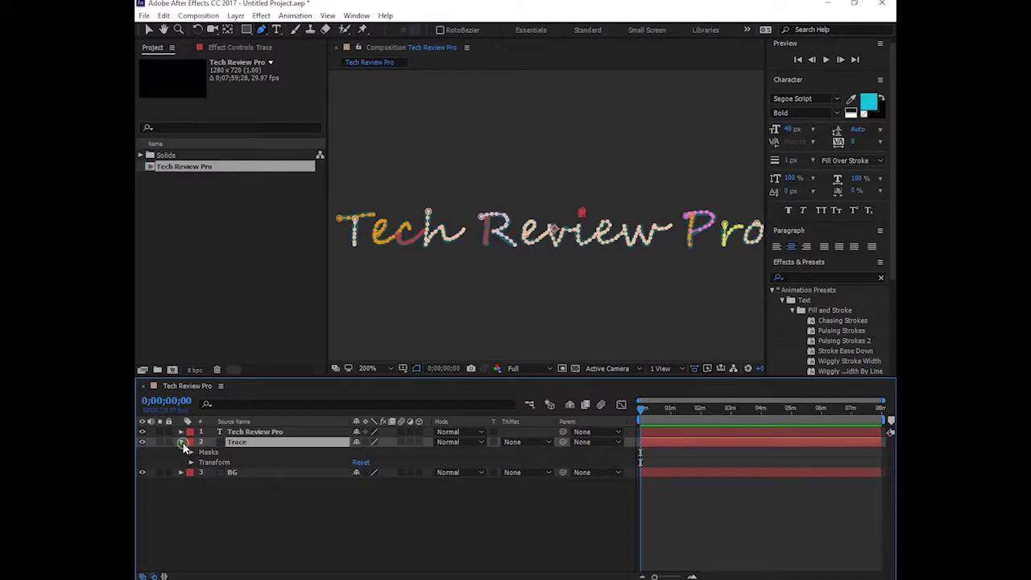
Step: Search the effects for 'stroke' and apply Generate > Stroke to the Trace layer
left_click(815, 277)
type("stroke")
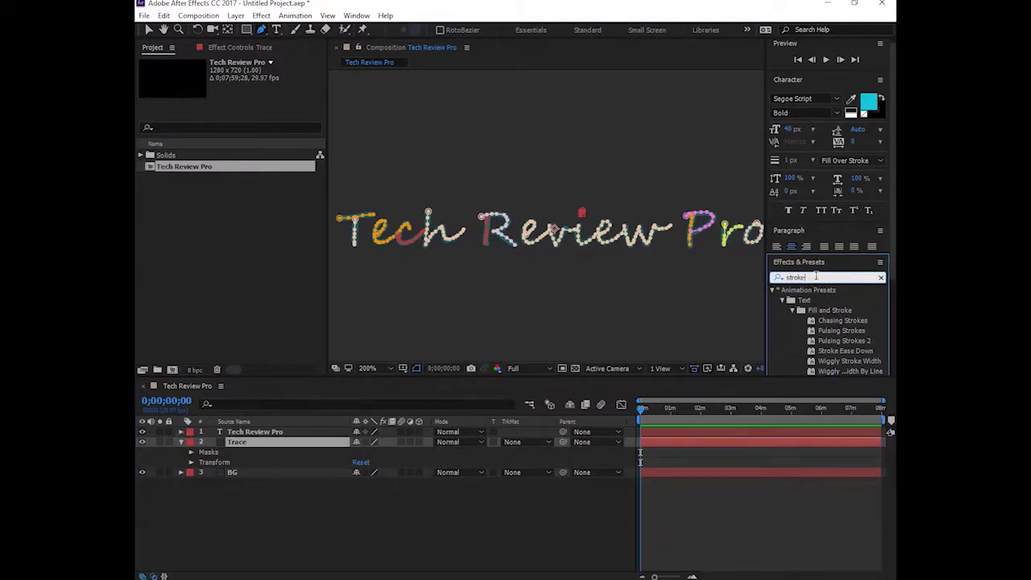
left_click(823, 319)
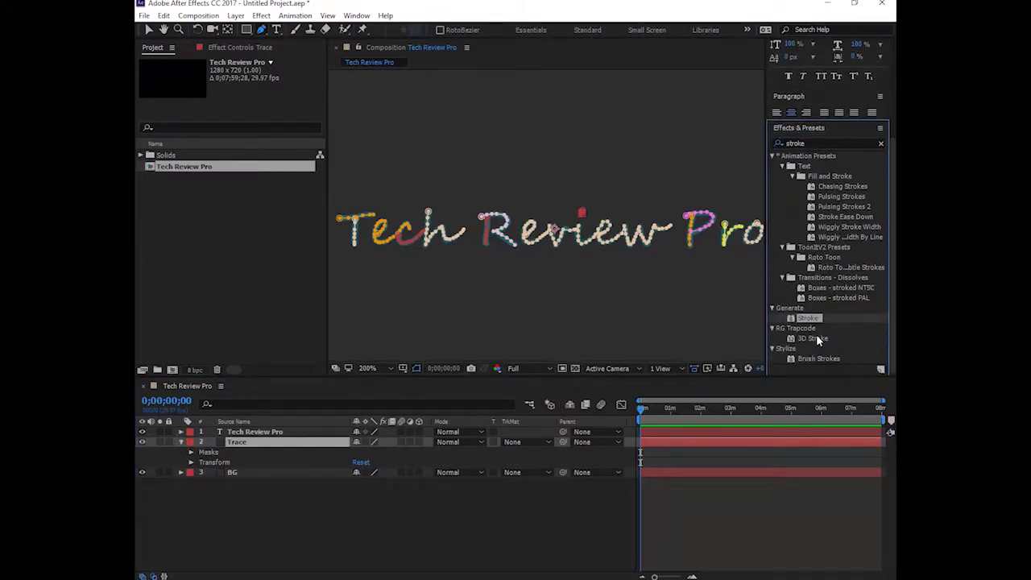
left_click_drag(813, 323, 278, 448)
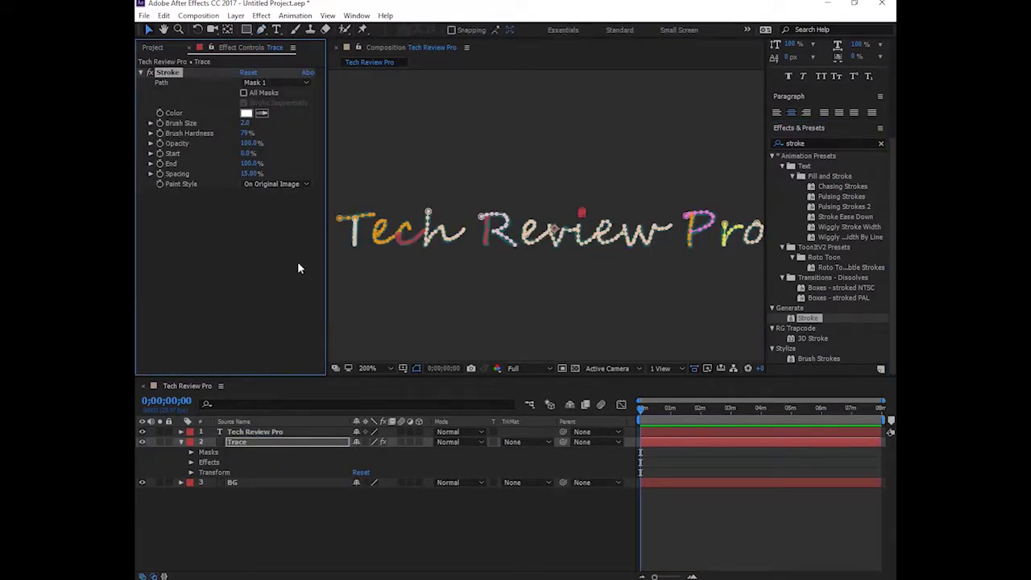
Step: Set the Stroke to All Masks, Stroke Sequentially, with brush size about 5
left_click(246, 123)
type("10")
key("Return")
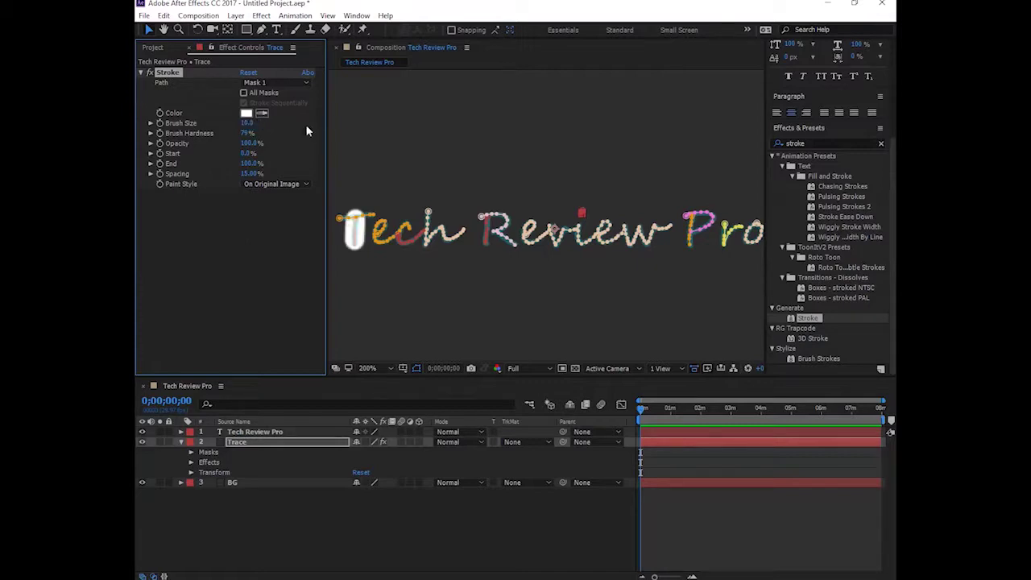
left_click(243, 92)
left_click(243, 103)
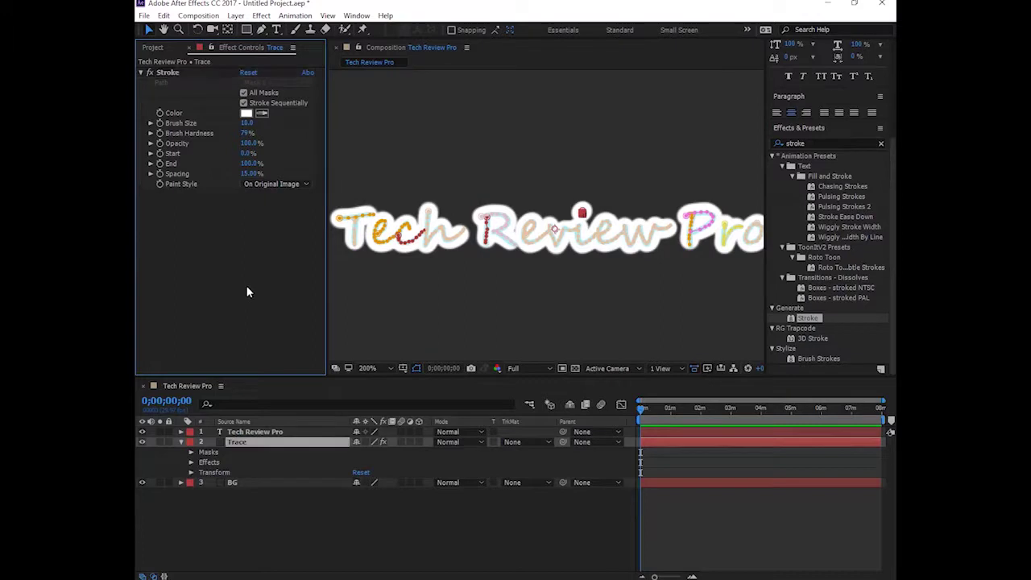
mouse_move(248, 124)
left_mouse_down()
mouse_move(219, 123)
mouse_move(245, 123)
left_mouse_up()
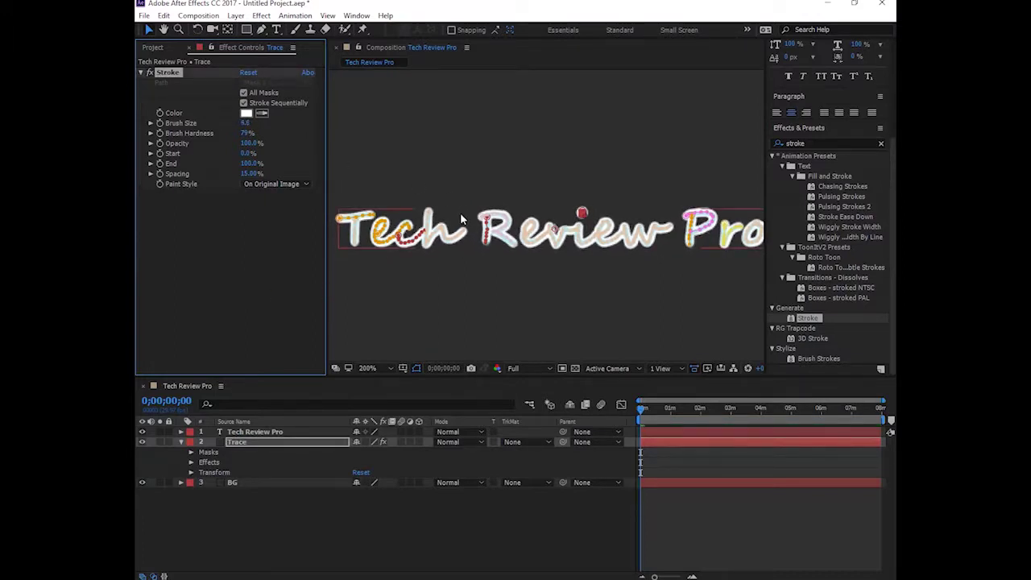
key("period")
key("period")
key("period")
mouse_move(436, 174)
left_mouse_down()
mouse_move(459, 219)
mouse_move(692, 201)
left_mouse_up()
left_click_drag(464, 166, 686, 176)
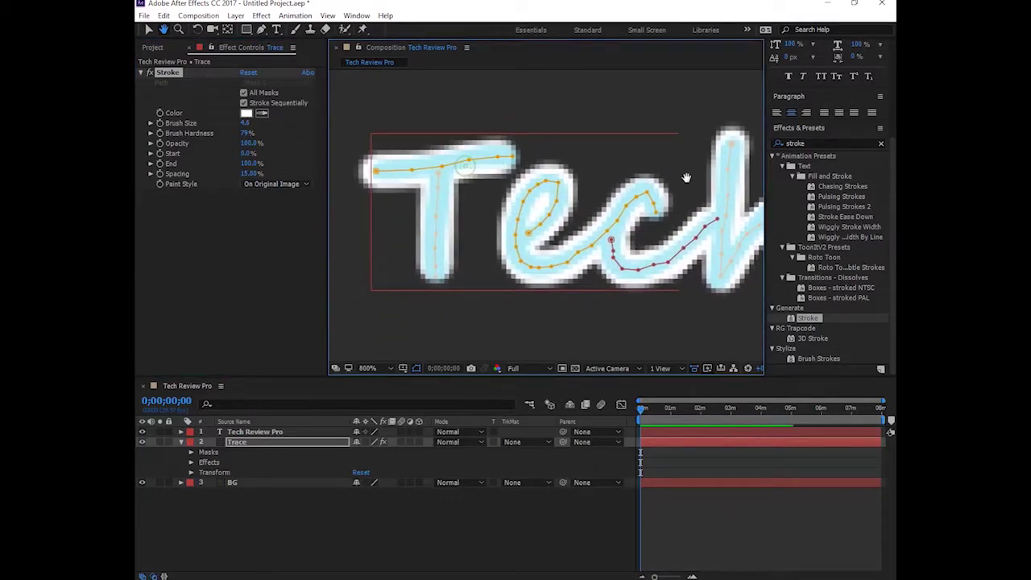
key("v")
key("ctrl+shift+h")
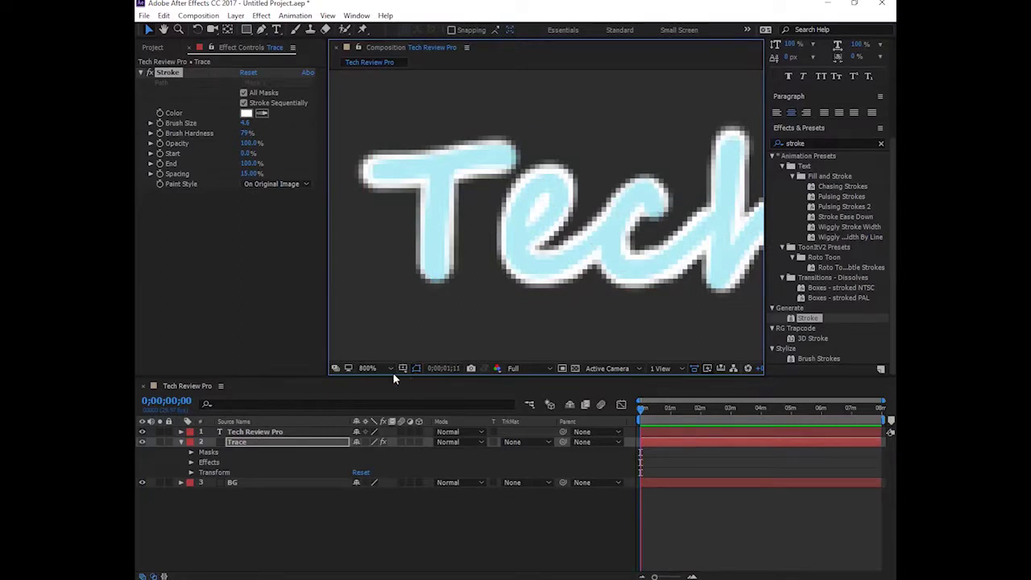
key("ctrl+shift+h")
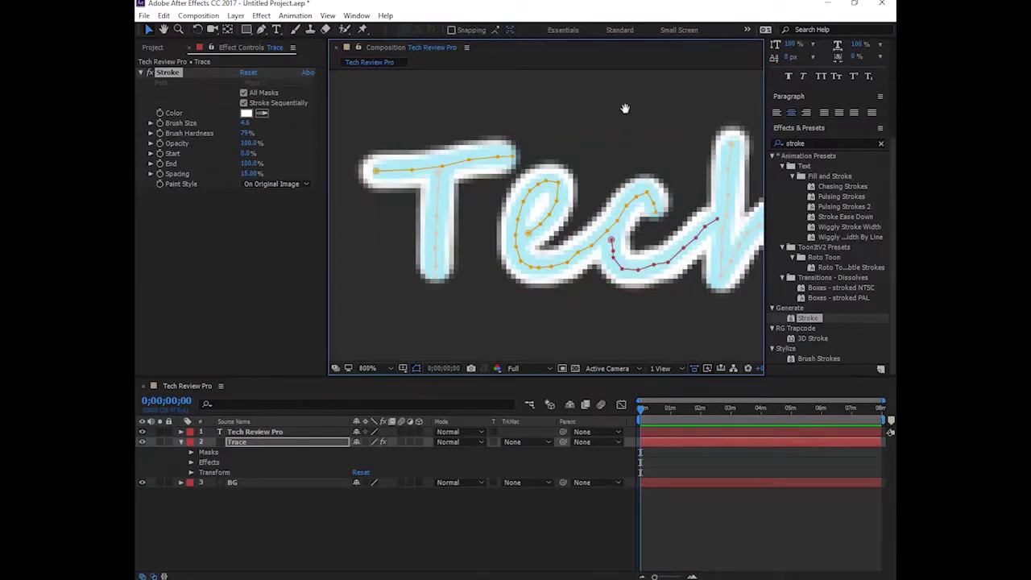
left_click_drag(699, 265, 486, 264)
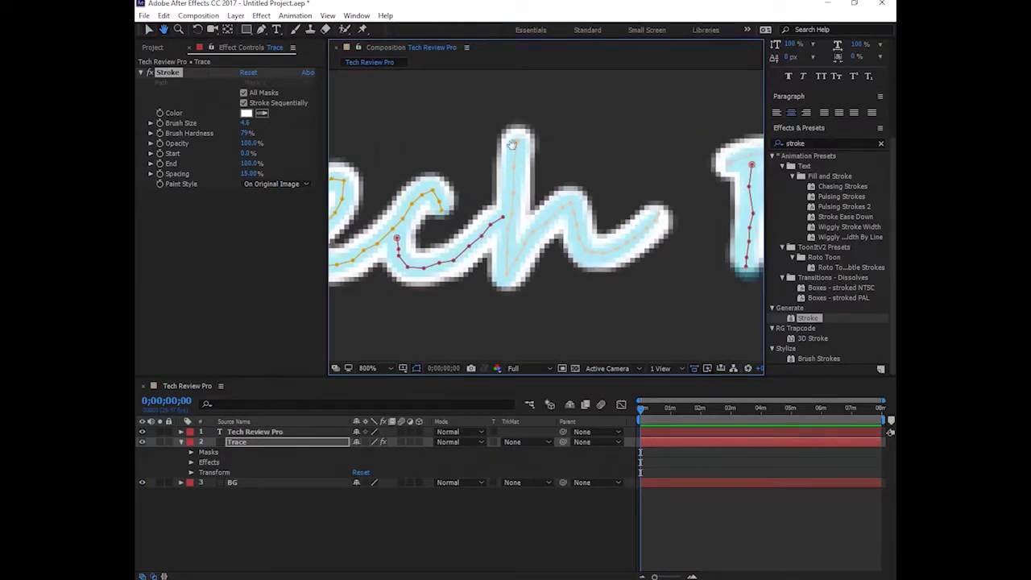
left_click(451, 262)
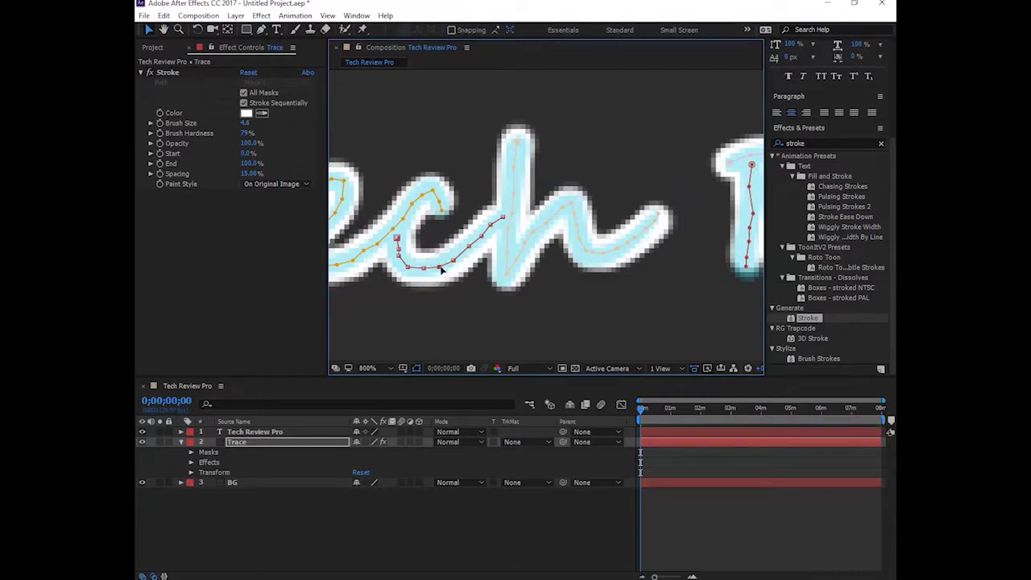
left_click(545, 223)
left_click_drag(653, 170, 357, 175)
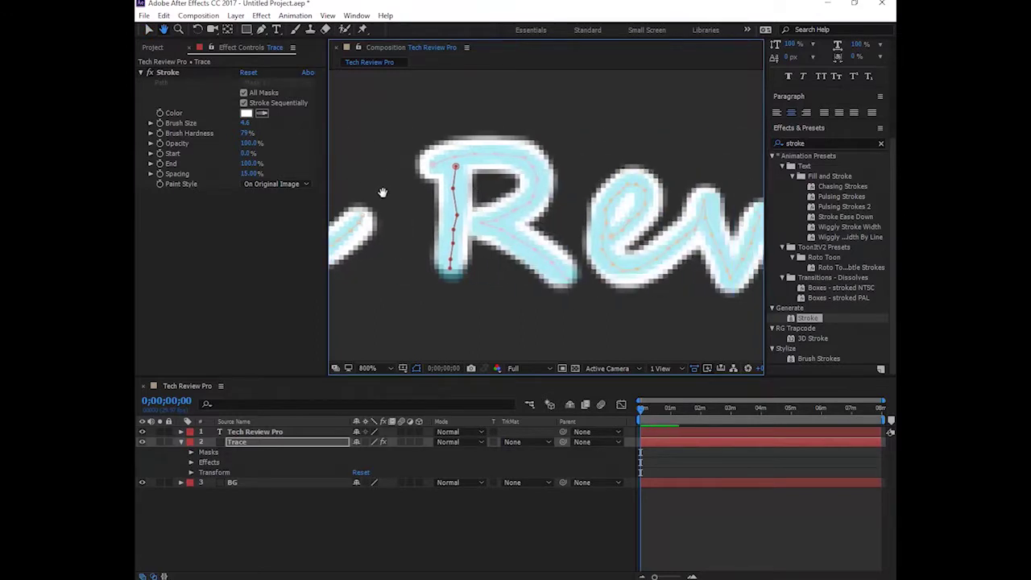
left_click(453, 219)
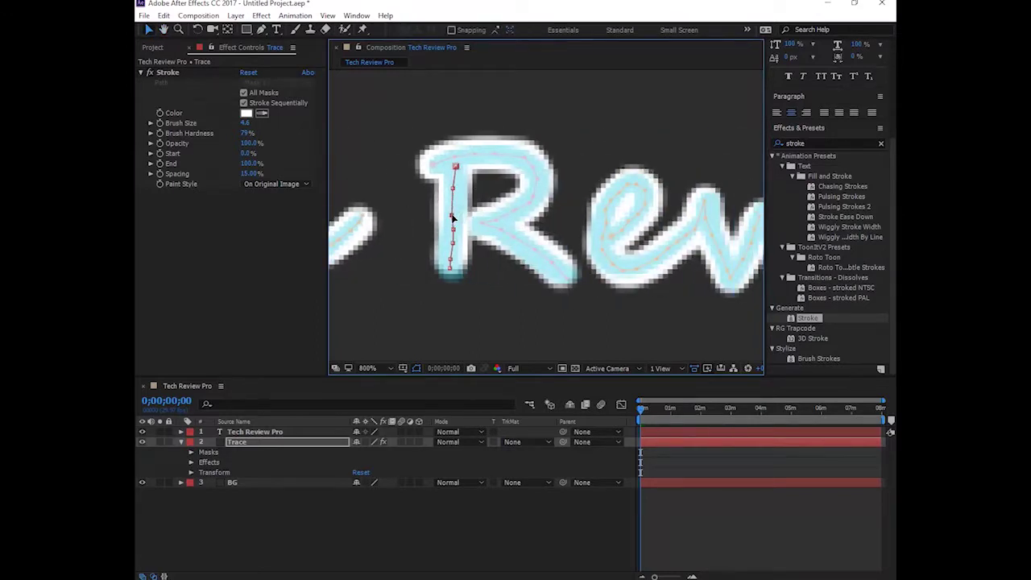
left_click(405, 176)
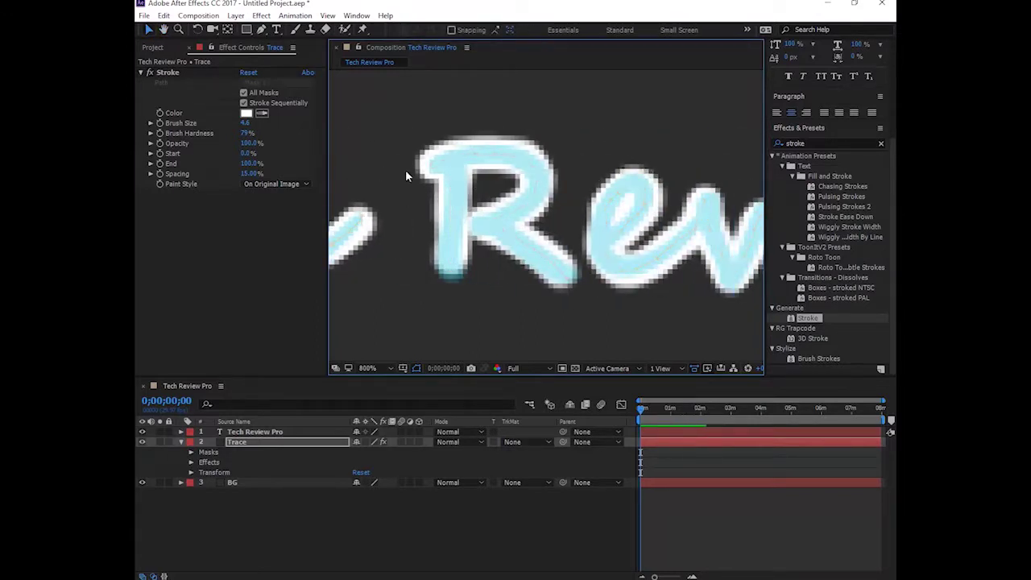
left_click(524, 173)
left_click_drag(660, 131, 373, 222)
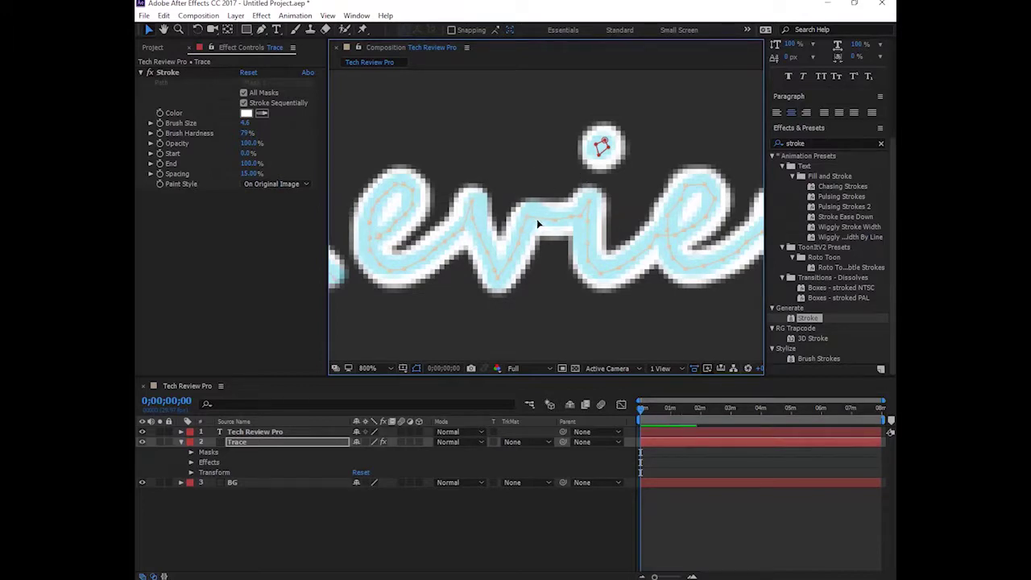
left_click_drag(681, 140, 545, 140)
left_click_drag(644, 134, 435, 141)
mouse_move(676, 133)
left_mouse_down()
mouse_move(506, 137)
mouse_move(586, 132)
left_mouse_up()
key("v")
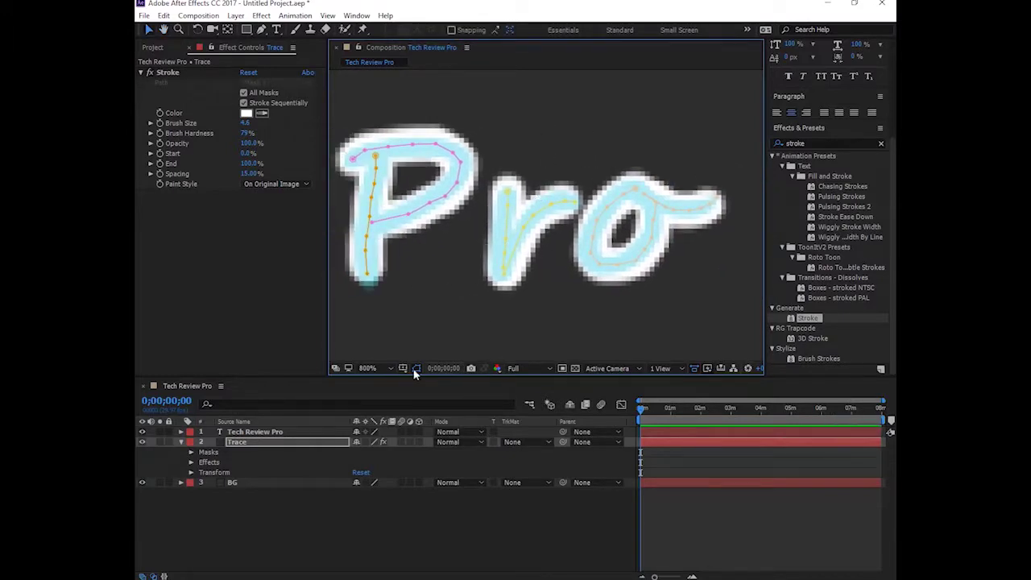
left_click(368, 368)
Step: Fit the view, then pre-compose the Trace layer with its masks and Stroke into a comp named Trace
left_click(403, 166)
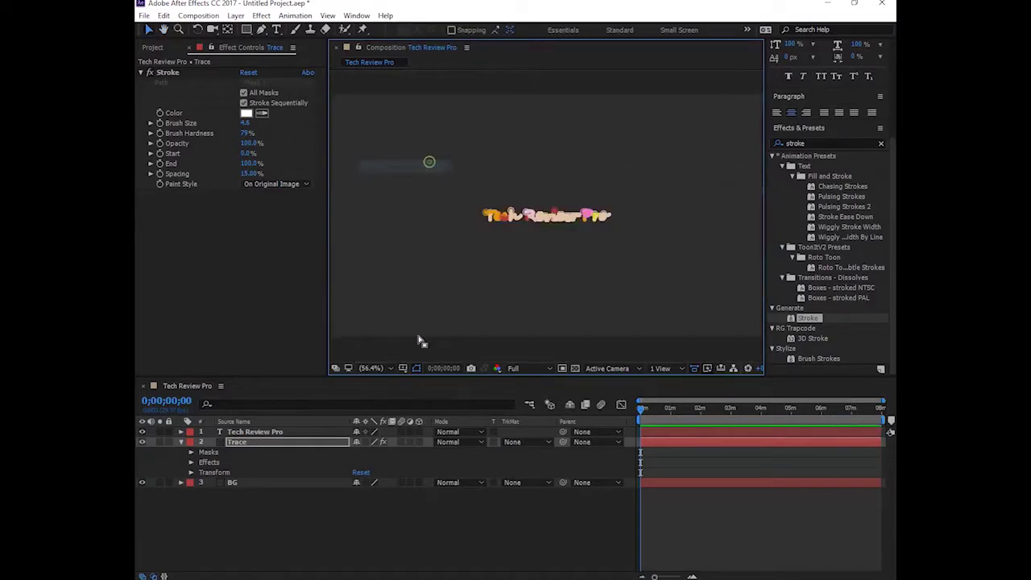
left_click(427, 528)
key("slash")
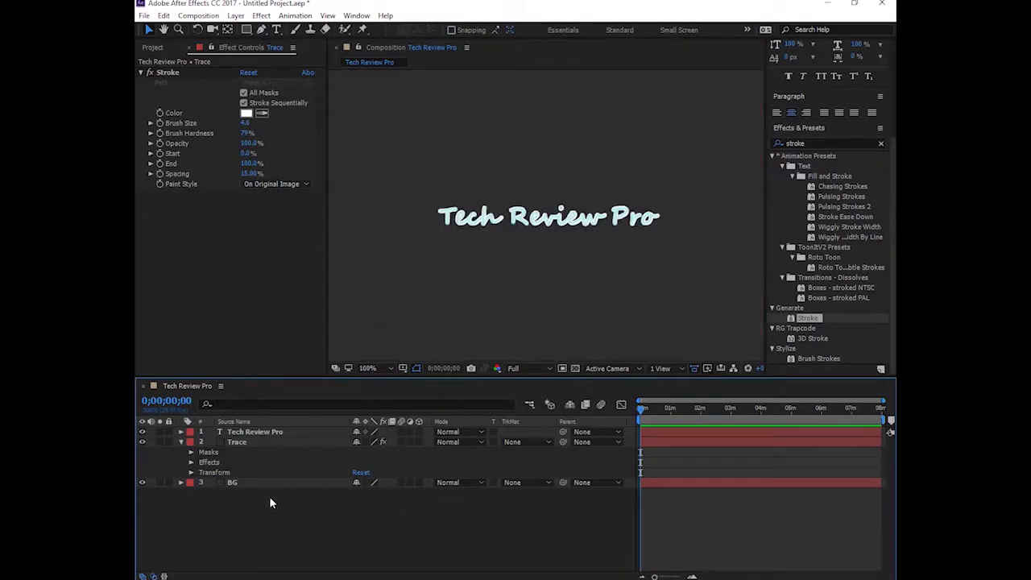
left_click(185, 442)
left_click(182, 443)
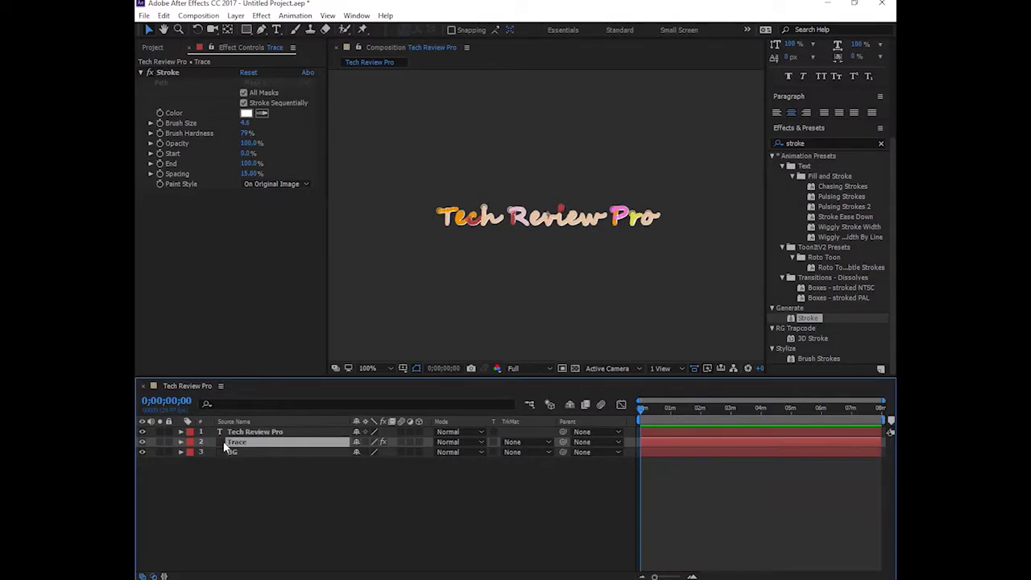
right_click(242, 442)
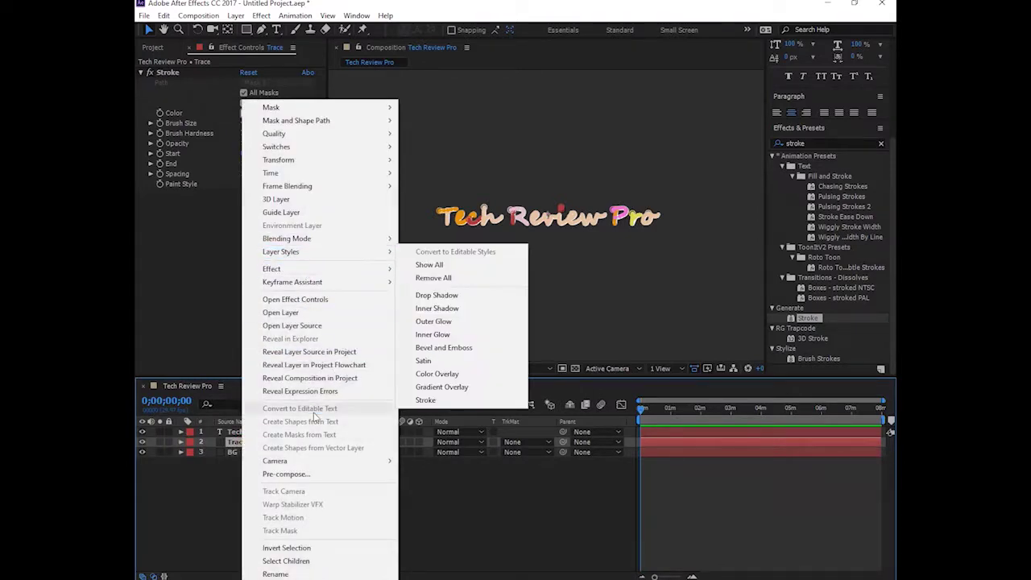
left_click(309, 474)
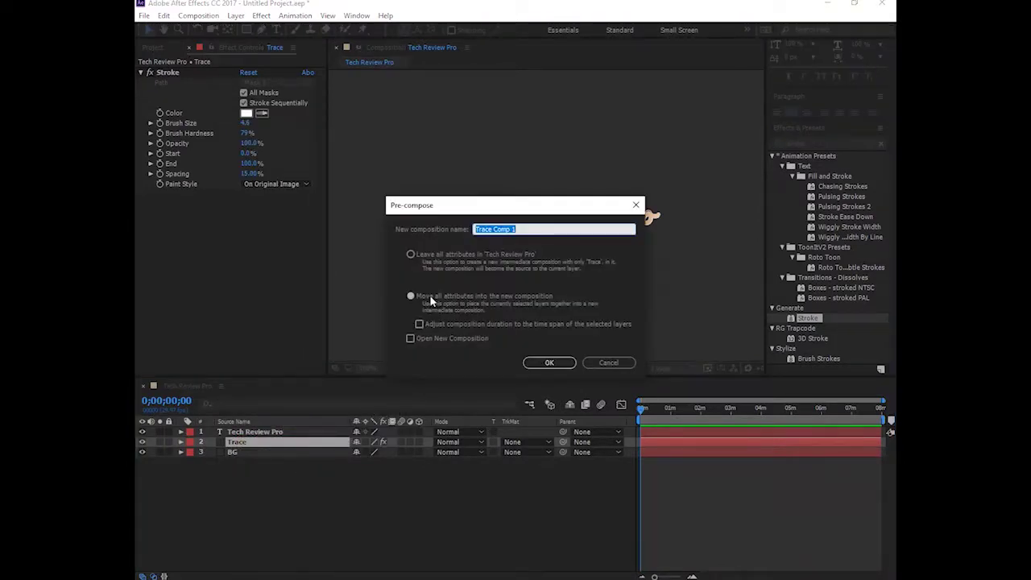
type("ha")
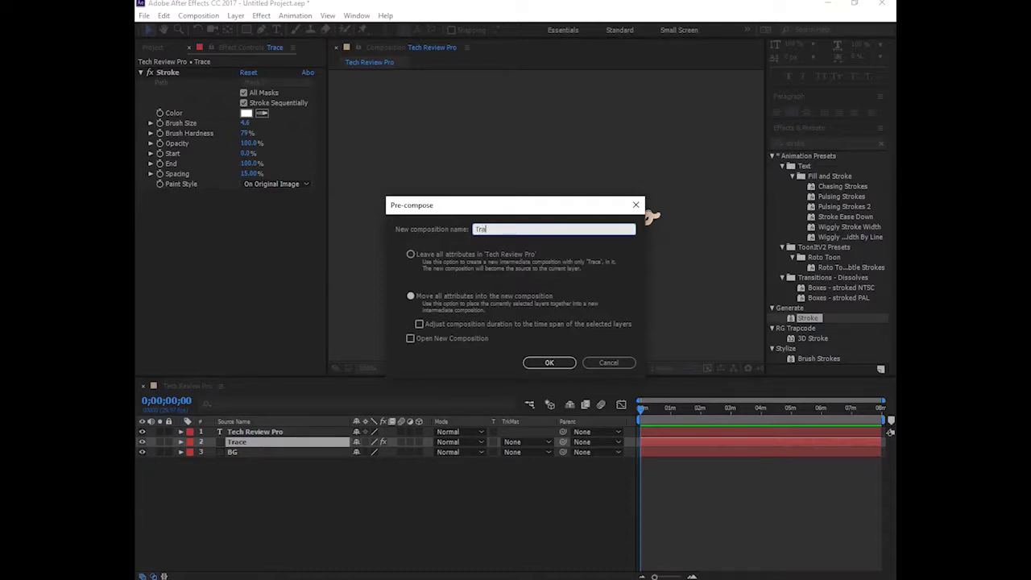
key("Return")
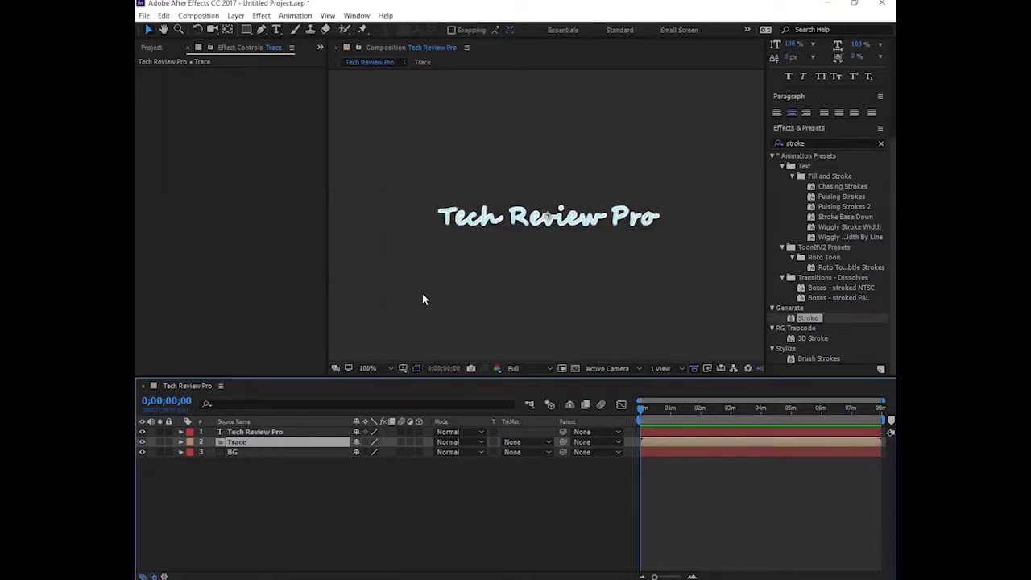
Step: Open the Trace precomp and select its Trace layer to show the Stroke settings
left_click(471, 451)
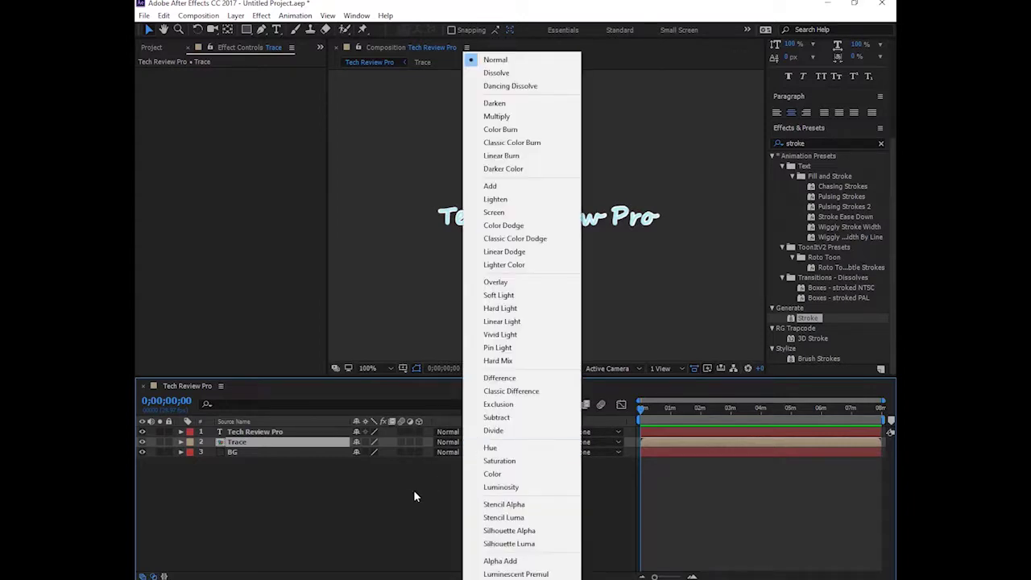
left_click(411, 487)
double_click(273, 443)
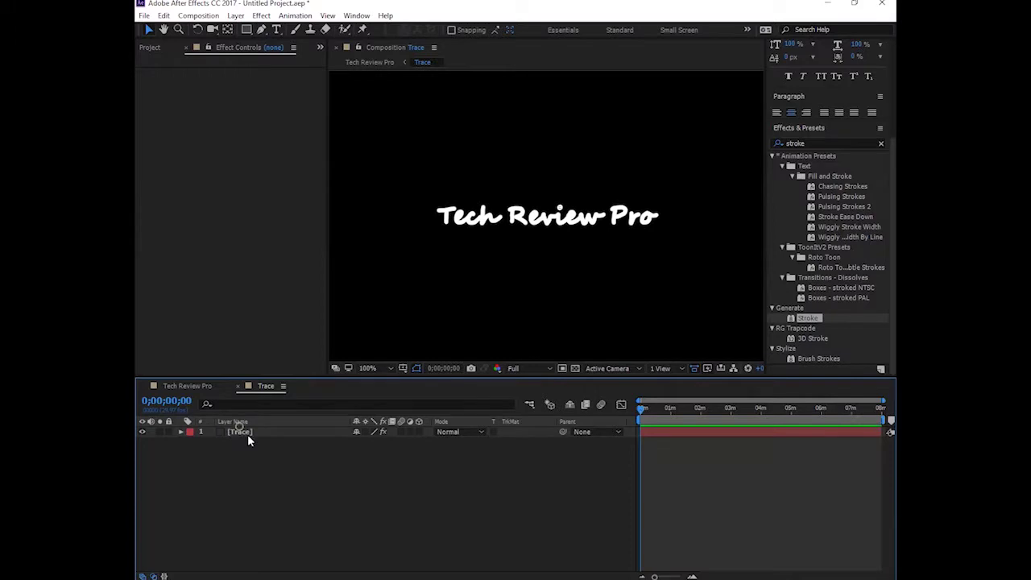
left_click_drag(246, 432, 246, 433)
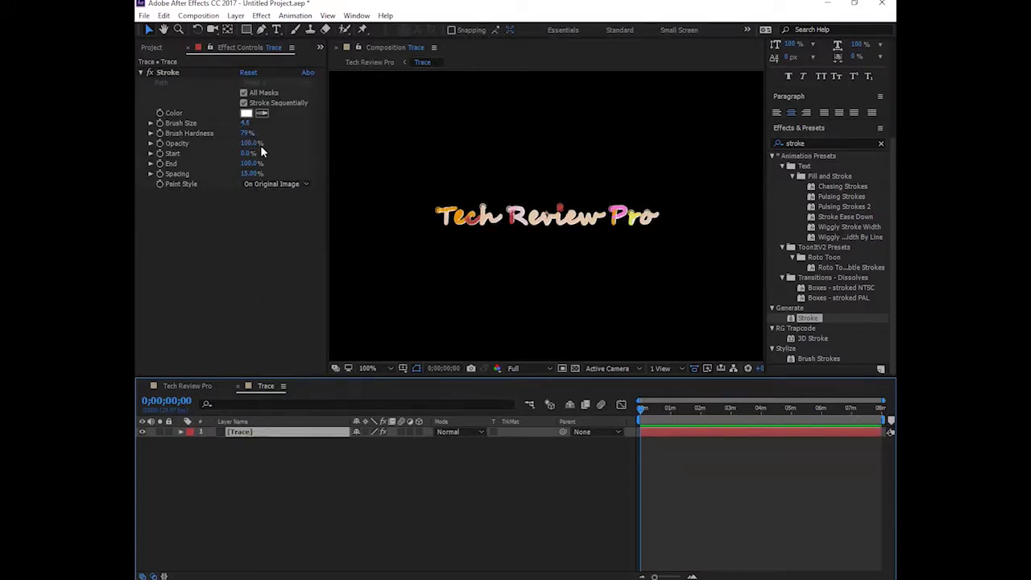
Step: Lower the Stroke's End to 0% and set its first End keyframe
left_click_drag(252, 164, 217, 172)
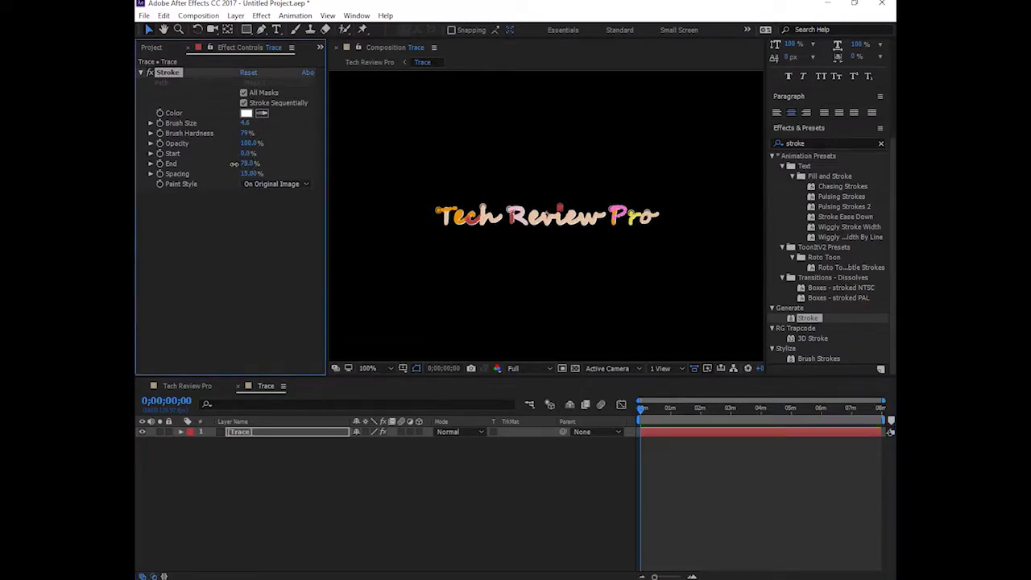
left_click(328, 476)
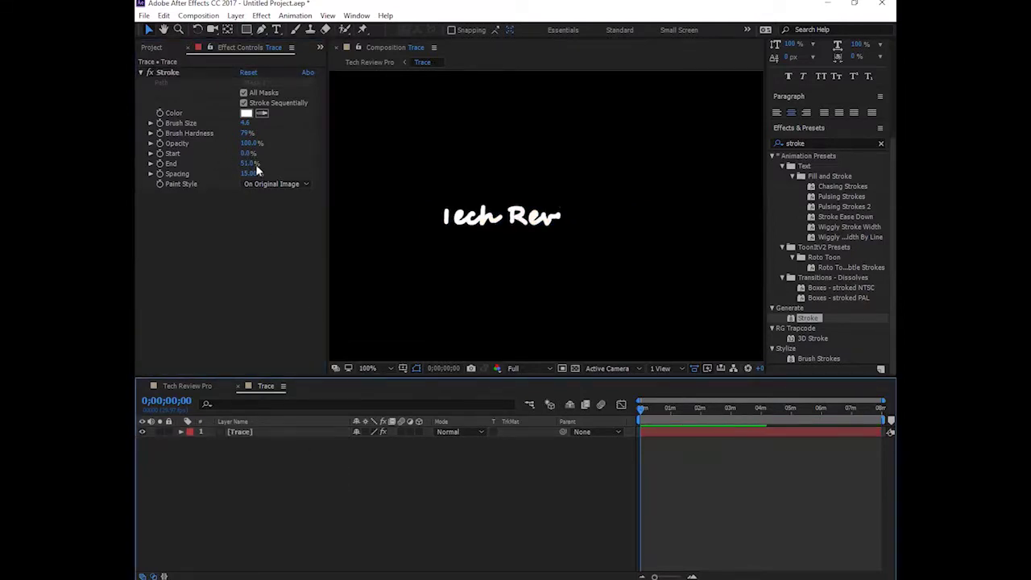
left_click_drag(252, 164, 187, 165)
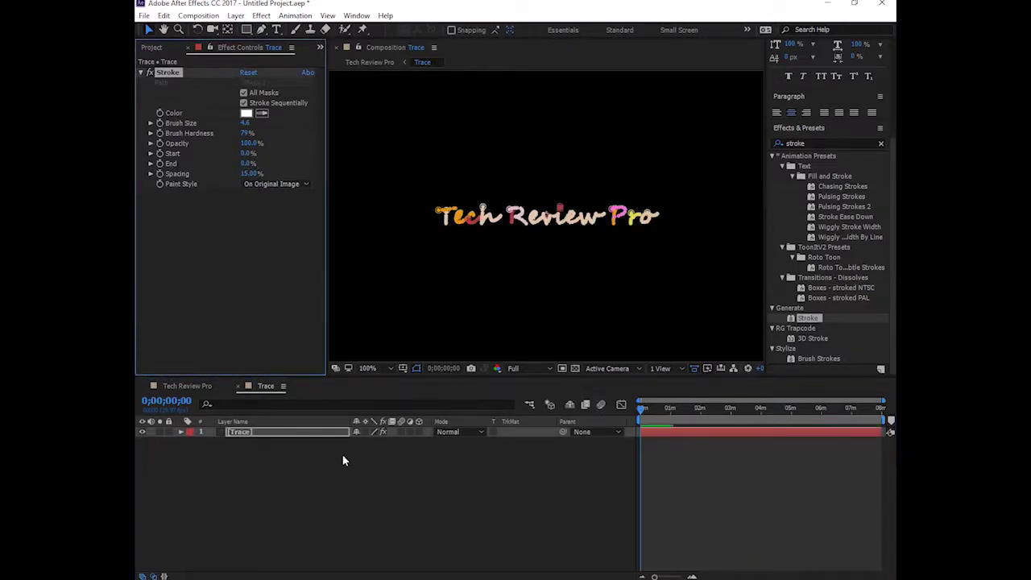
left_click(181, 433)
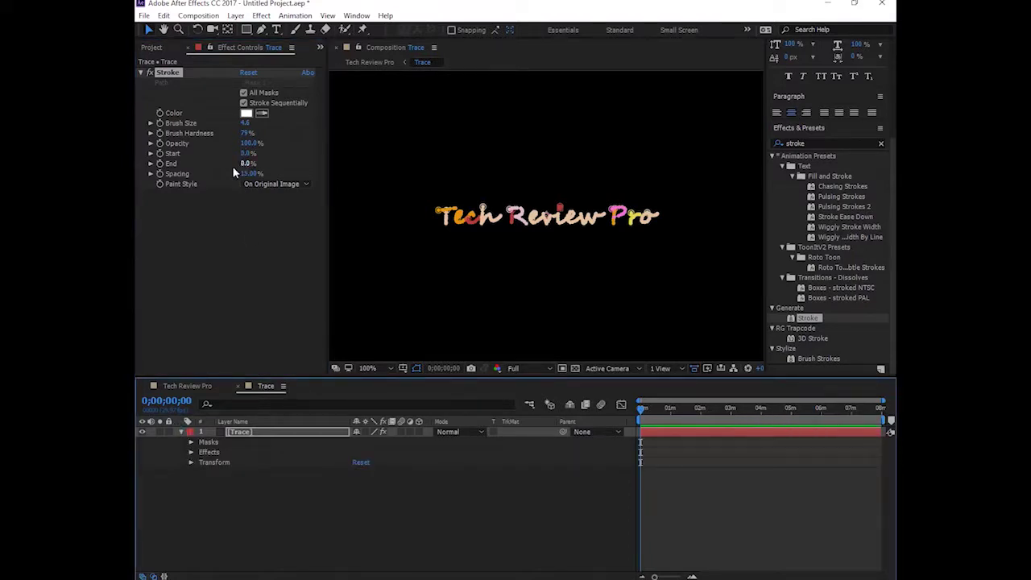
left_click(160, 164)
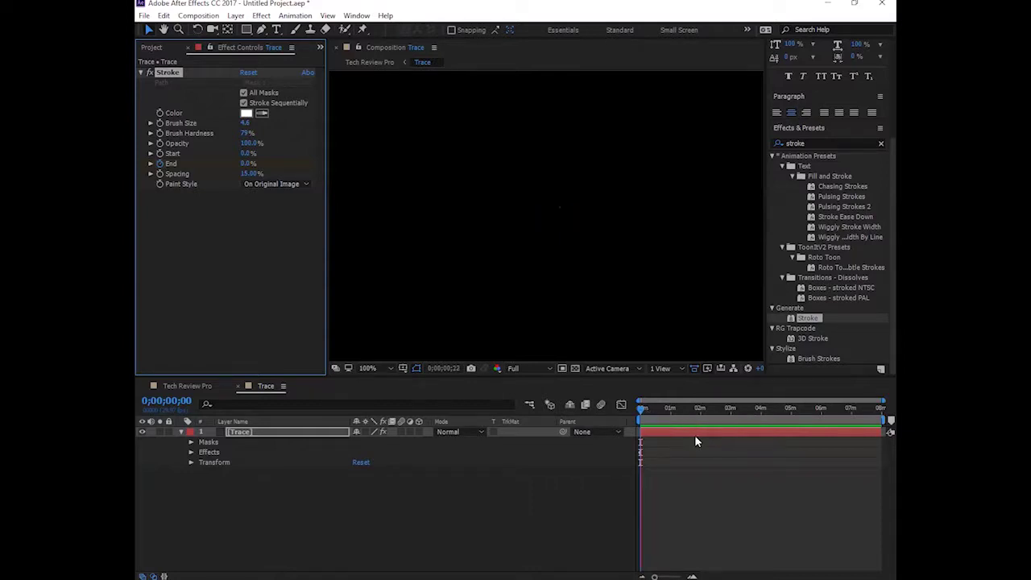
Step: Add a second End keyframe at 100% a little later and preview the write-on
left_click(645, 412)
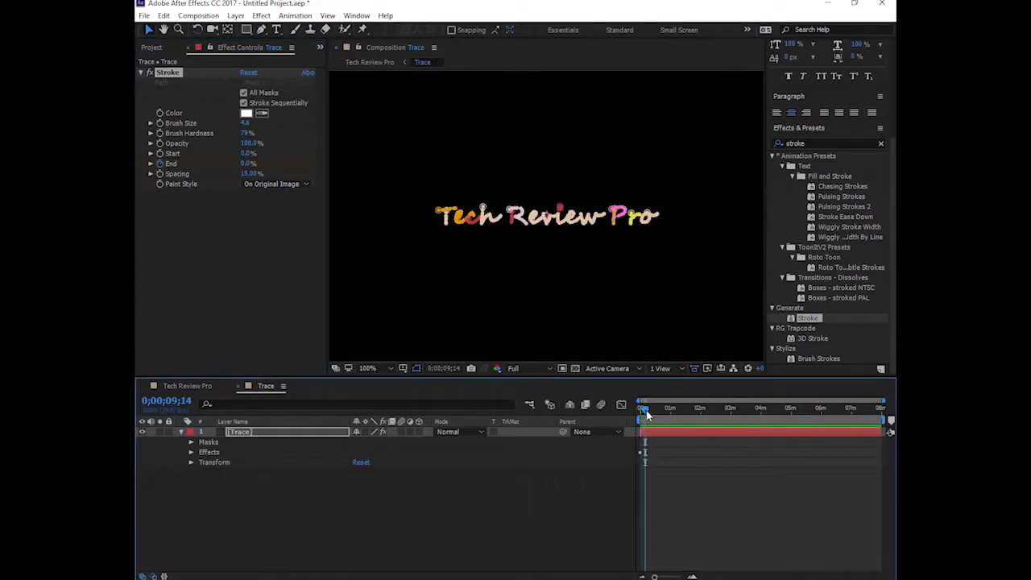
key("equal")
key("equal")
key("equal")
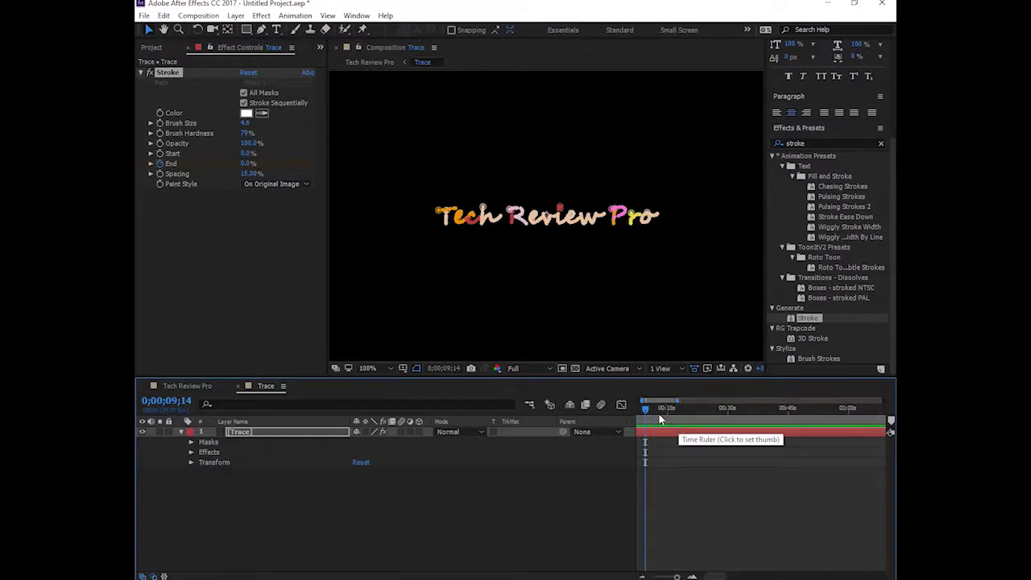
left_click_drag(650, 410, 653, 411)
left_click(248, 164)
type("100")
key("Return")
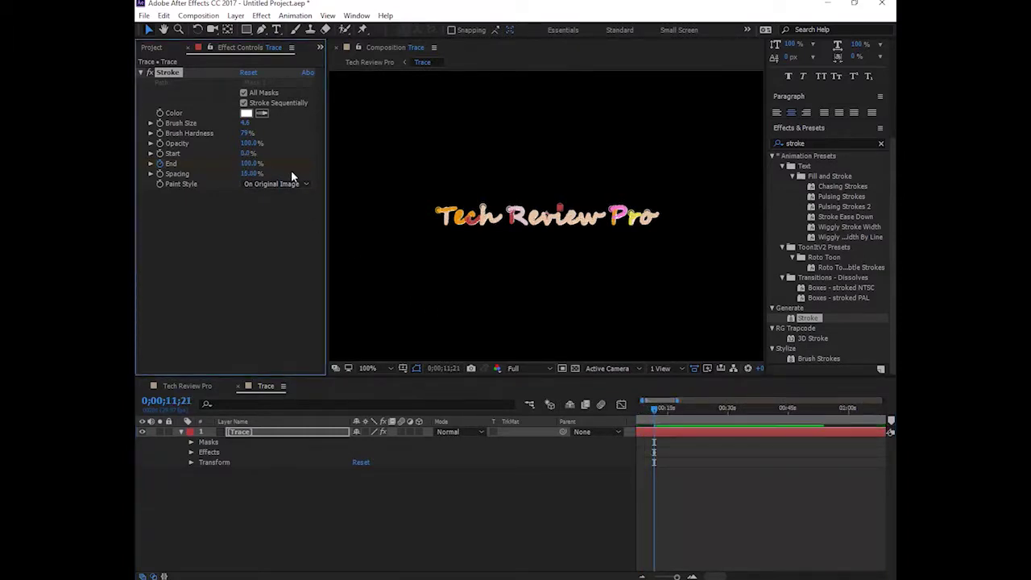
left_click_drag(653, 409, 627, 412)
key("space")
Step: Move the End keyframe earlier to speed up the write-on, then return to the Tech Review Pro comp
left_click(191, 452)
left_click(201, 463)
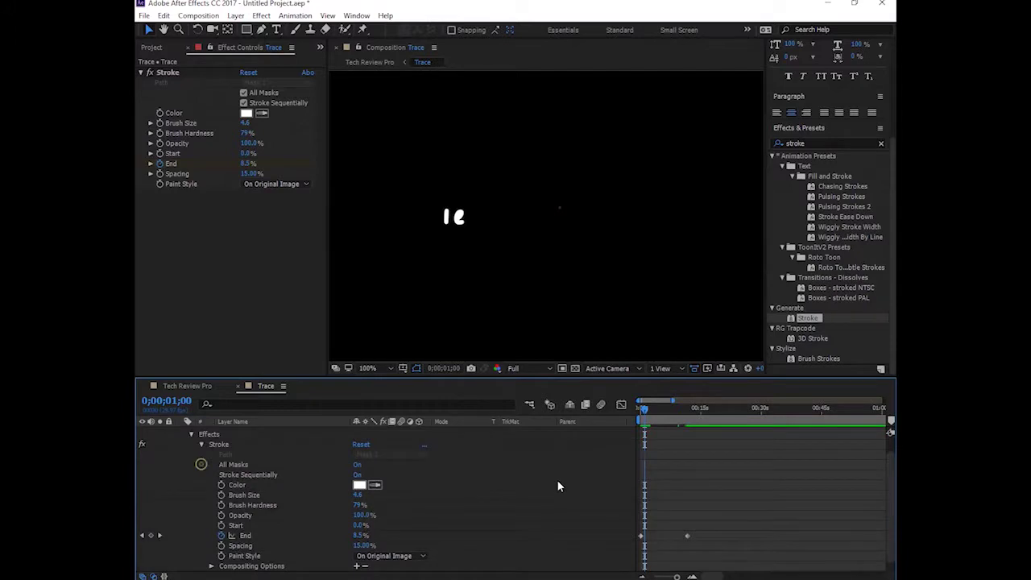
left_click_drag(682, 535, 672, 535)
left_click(641, 408)
key("space")
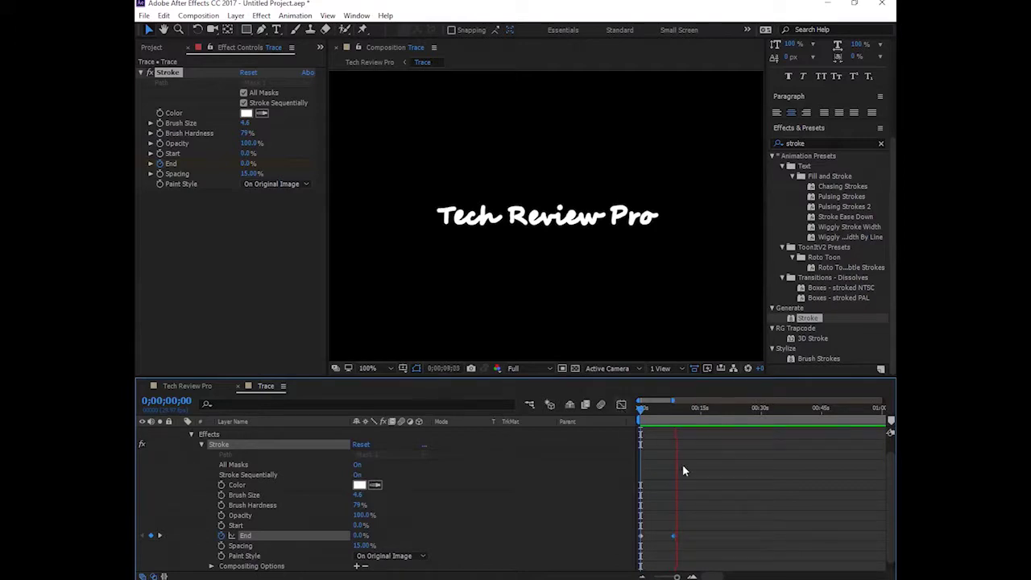
left_click_drag(673, 535, 661, 536)
key("Home")
key("space")
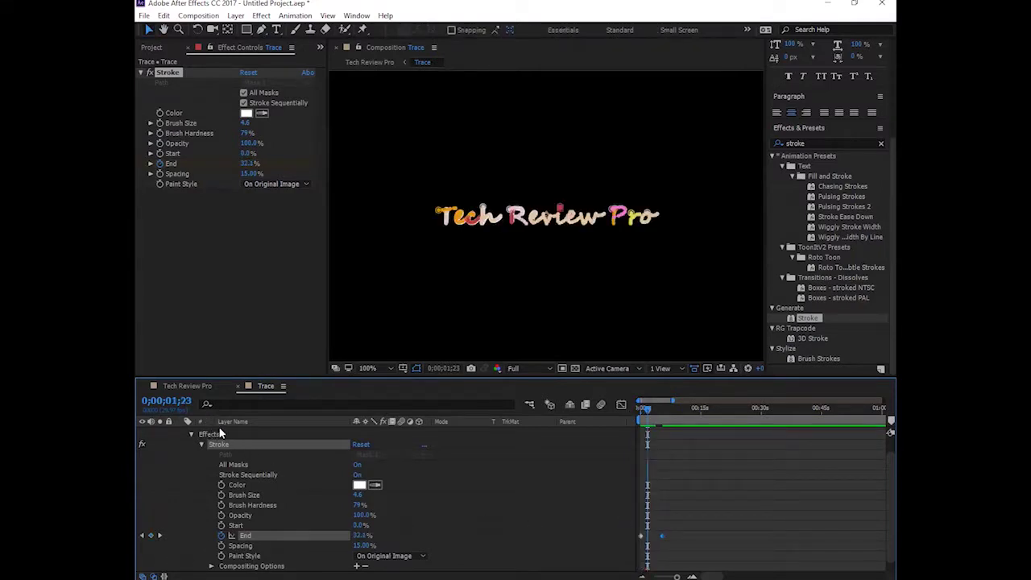
left_click(191, 434)
left_click(217, 387)
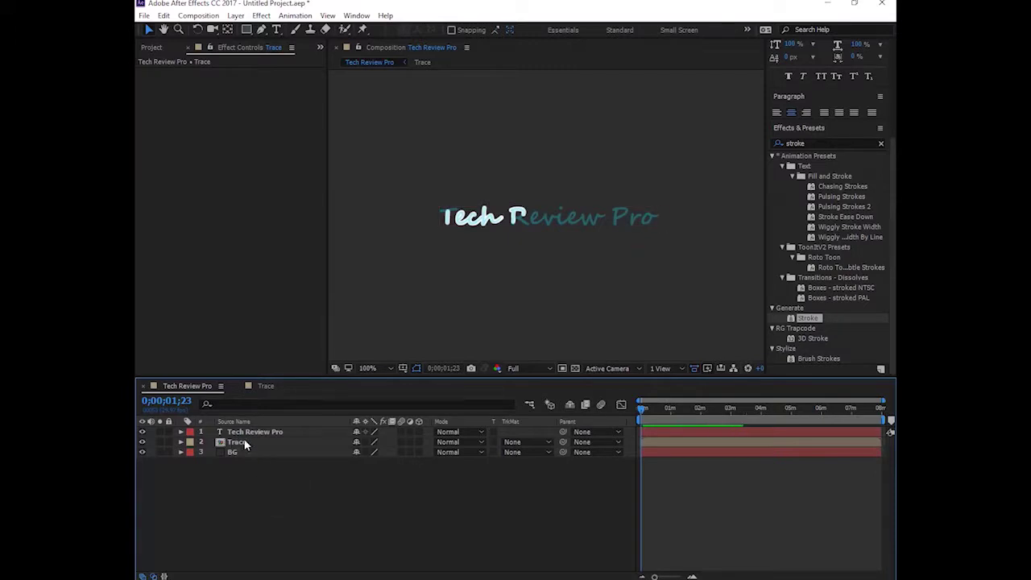
Step: Set the Trace layer's track matte to Alpha Matte using the title text
left_click(244, 443)
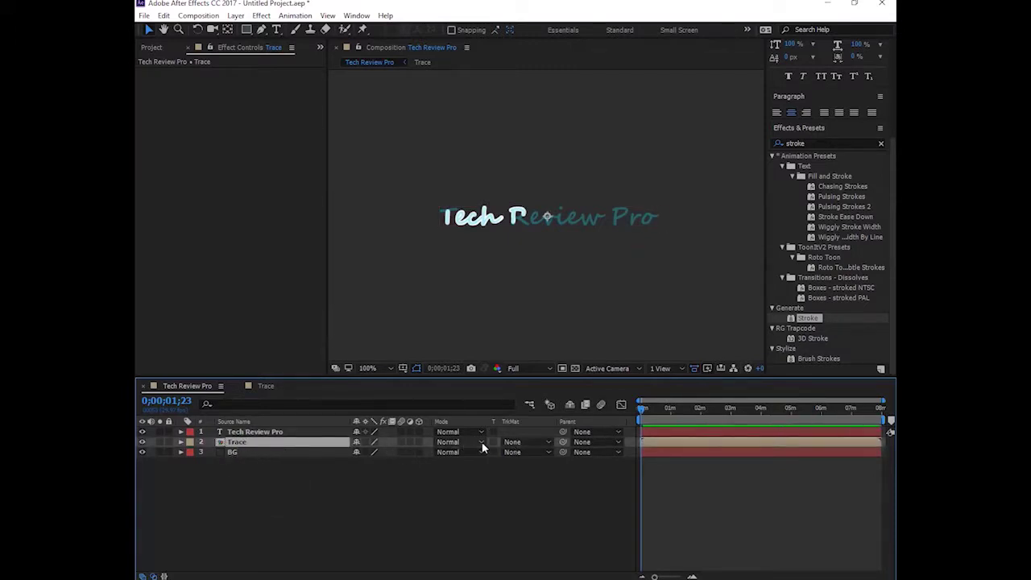
left_click(519, 442)
left_click(523, 469)
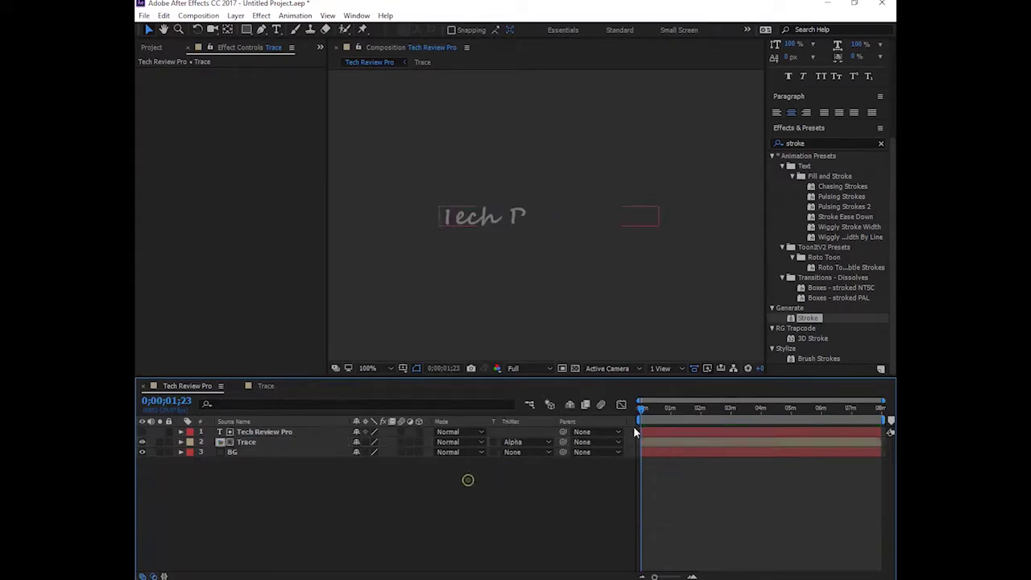
Step: Restore the Tech Review Pro text layer's Opacity to 100%
left_click(252, 433)
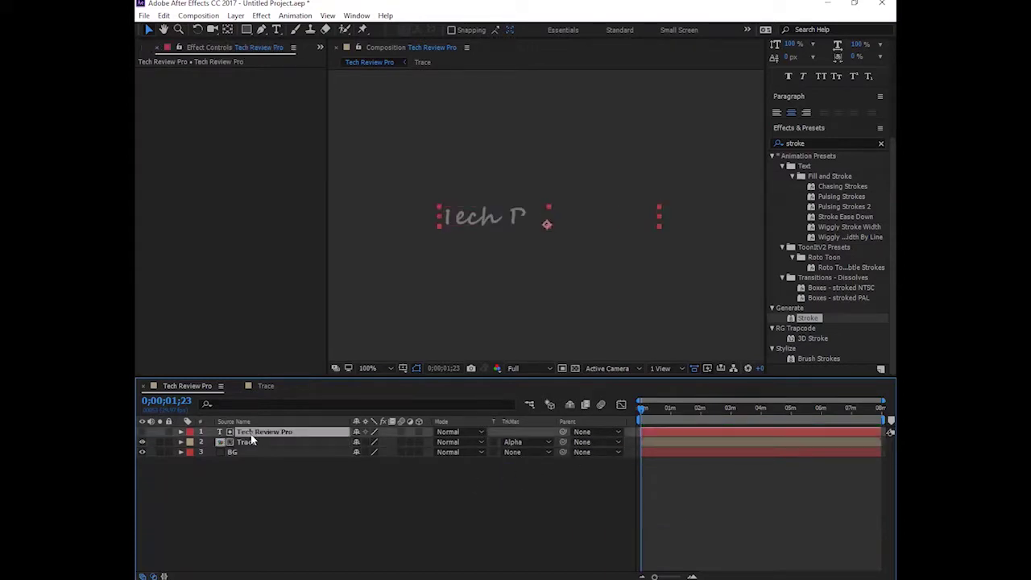
left_click(181, 432)
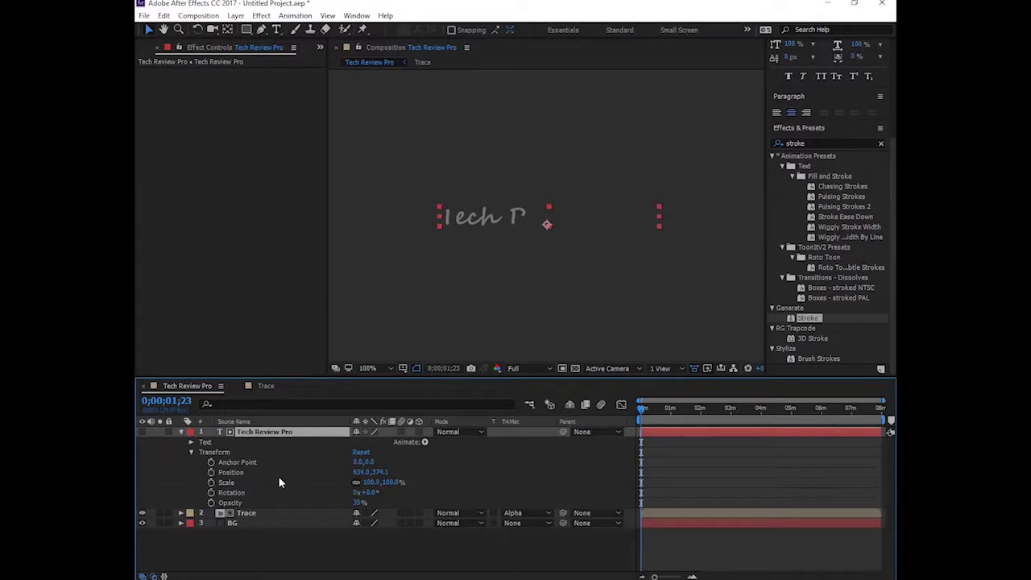
left_click(358, 502)
type("100")
key("Return")
left_click(397, 550)
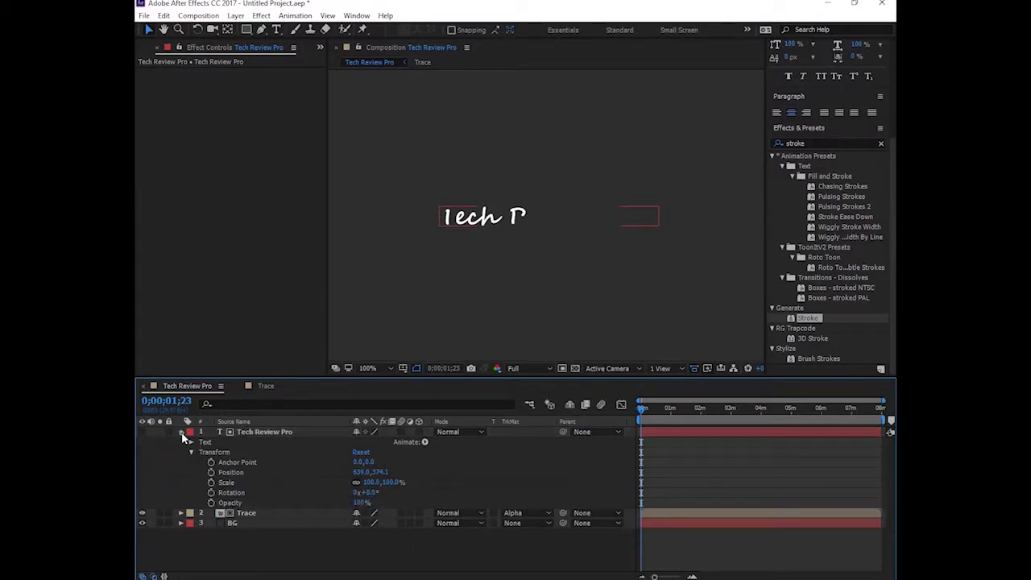
left_click(182, 433)
left_click(282, 431)
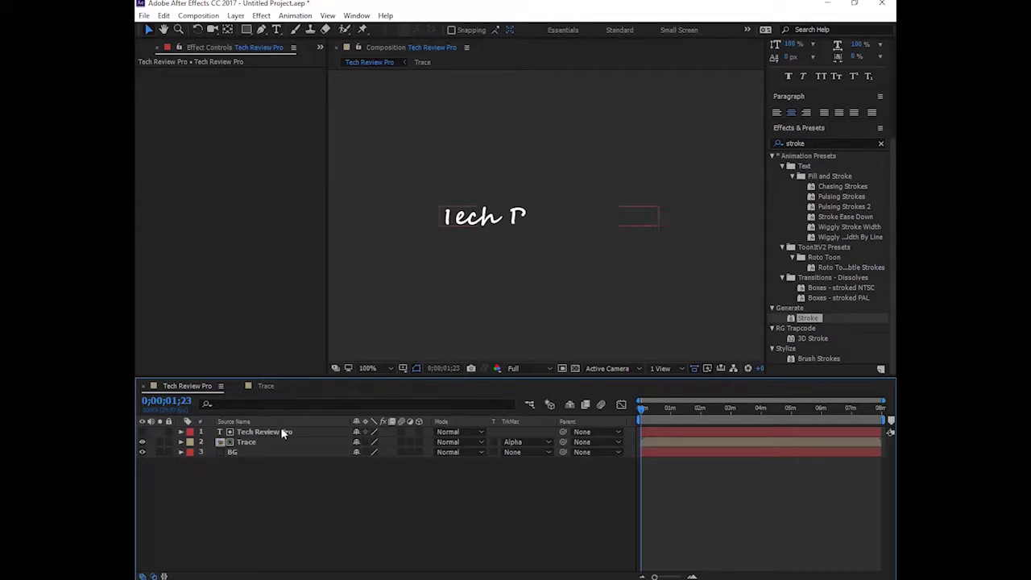
Step: Preview the cyan title writing on from the start
scroll(803, 131, "up", 1)
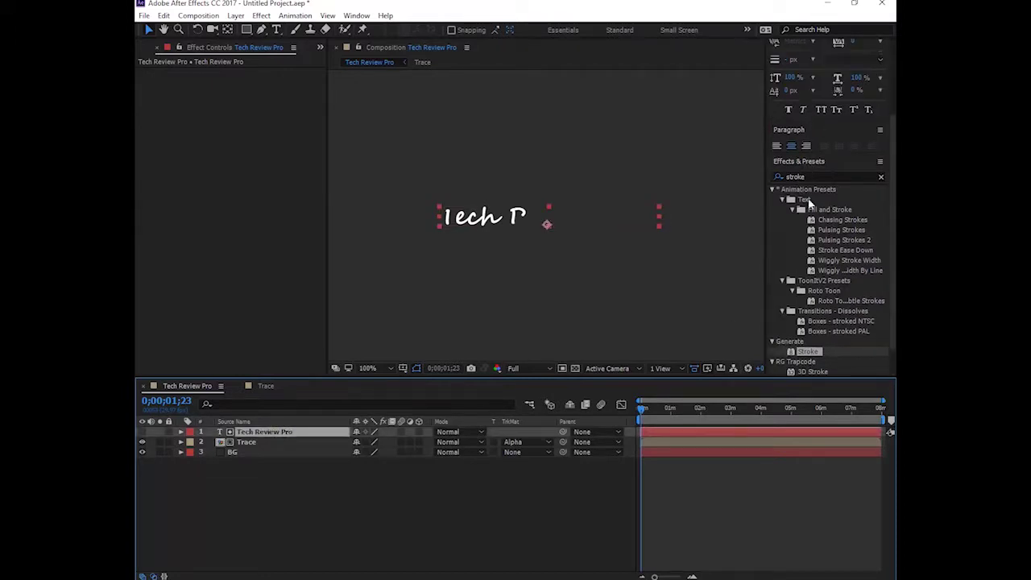
scroll(838, 121, "up", 3)
left_click_drag(339, 398, 289, 443)
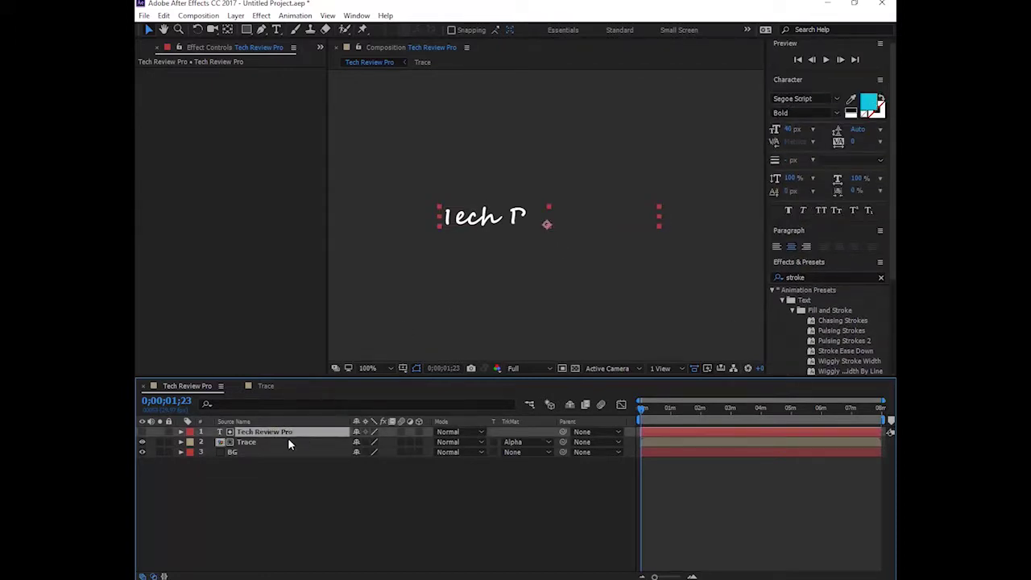
left_click(642, 413)
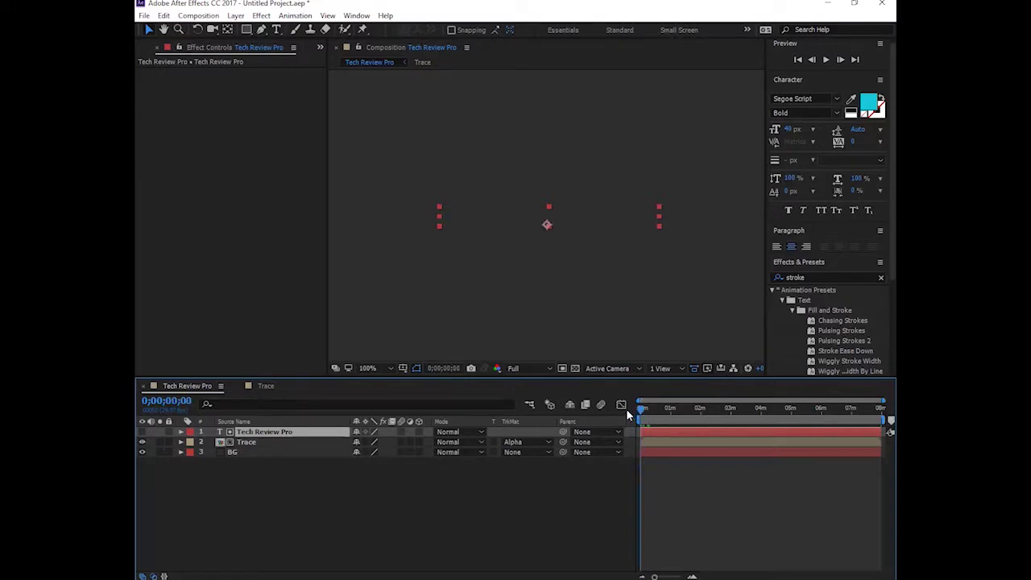
key("space")
key("space")
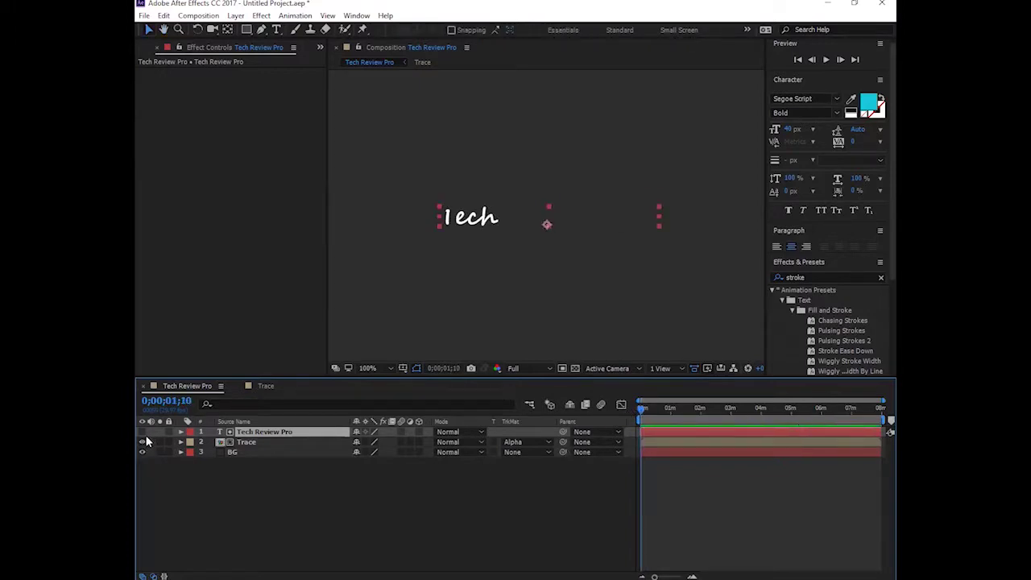
left_click(641, 413)
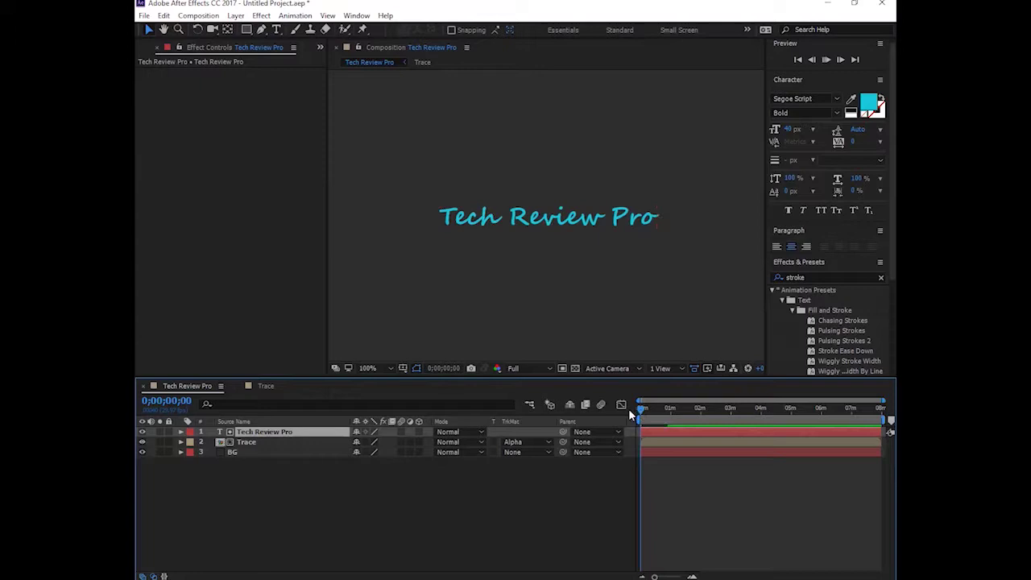
key("space")
key("space")
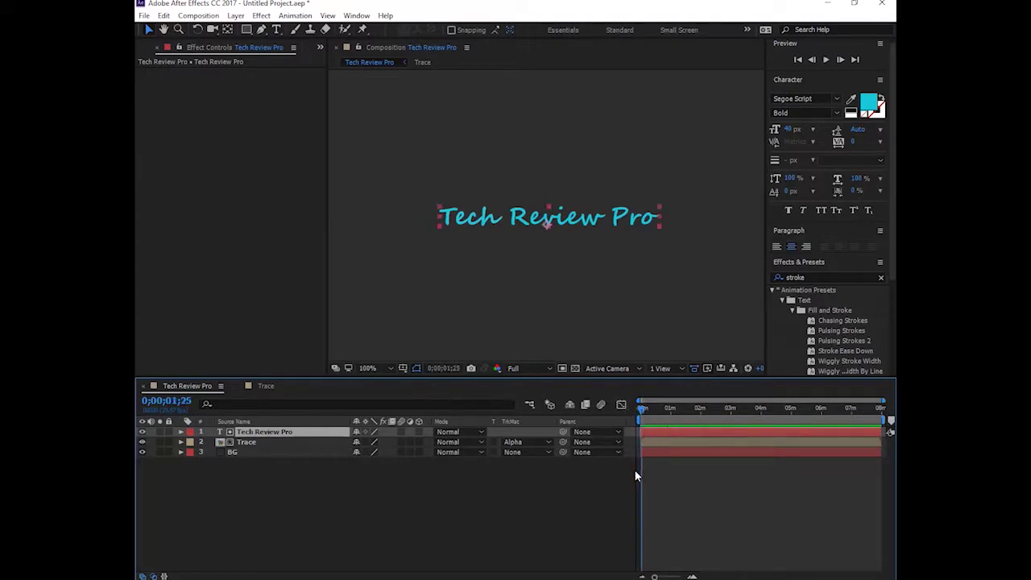
key("space")
left_click(636, 413)
key("space")
left_click(182, 433)
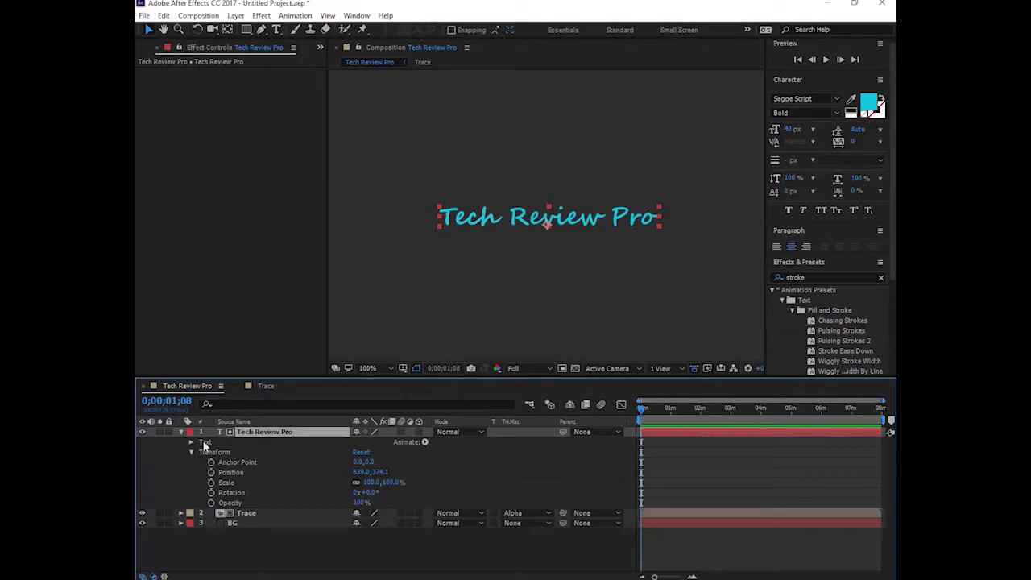
Step: Confirm the text Opacity stays at 100% and preview the write-on
left_click_drag(359, 503, 351, 509)
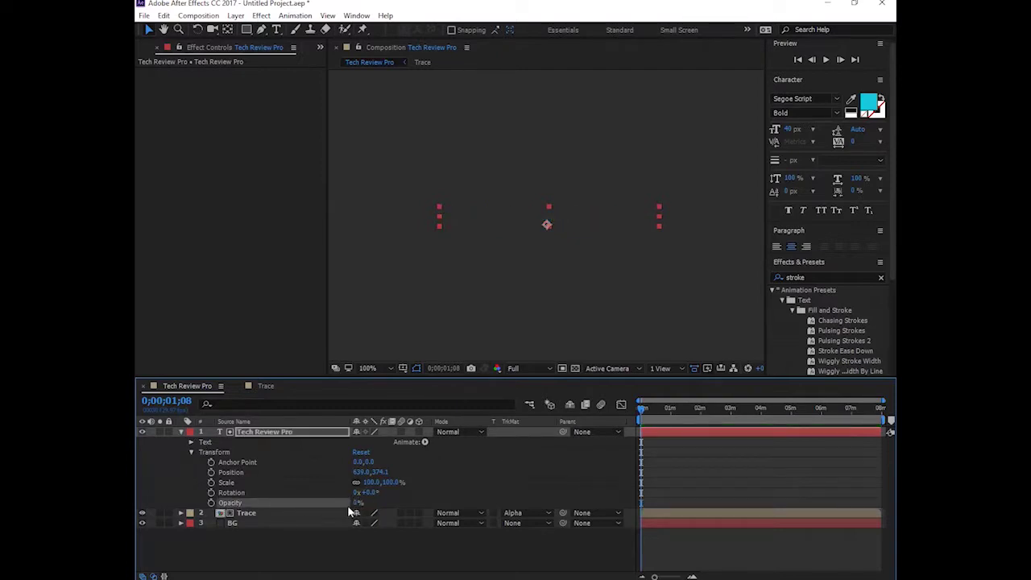
left_click(181, 432)
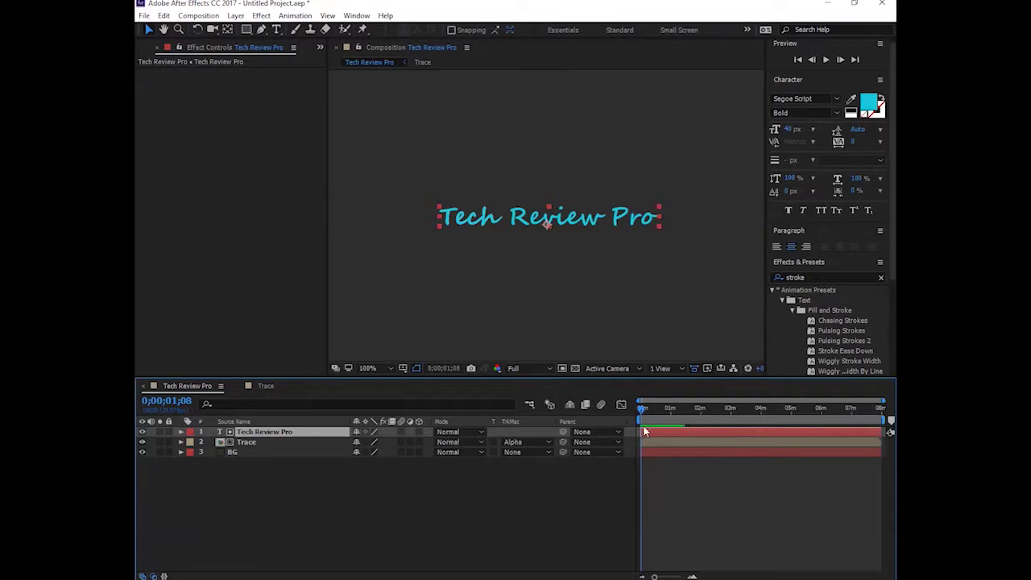
left_click(637, 411)
key("space")
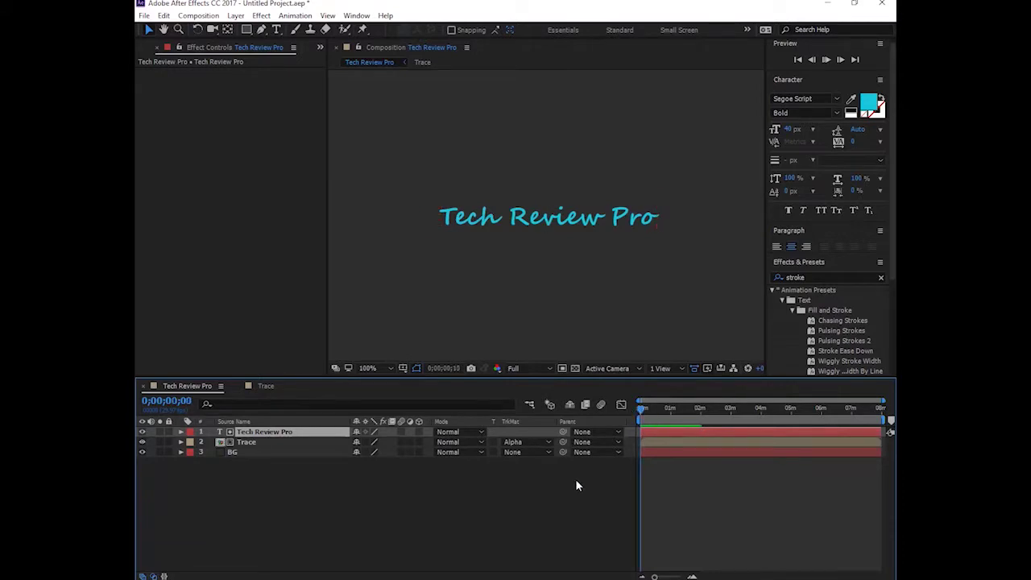
key("space")
key("space")
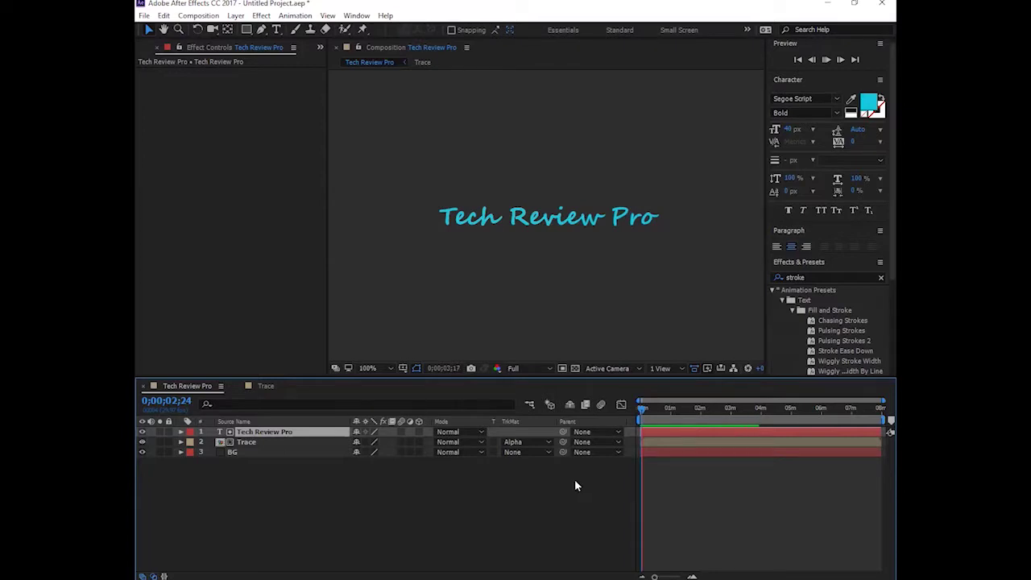
key("equal")
key("equal")
key("equal")
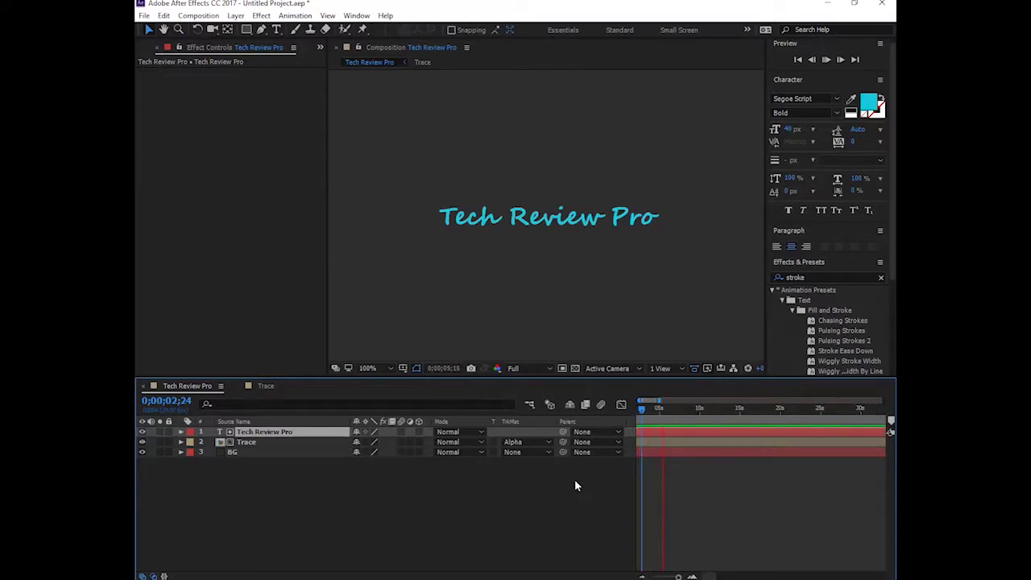
key("space")
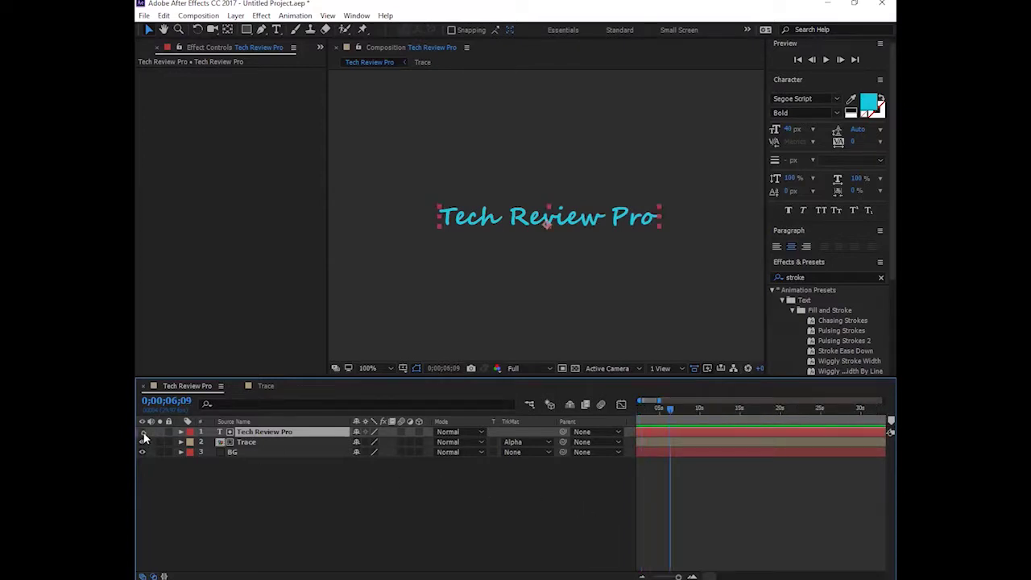
Step: Replay the write-on preview to its end and briefly show the title layer's properties
left_click_drag(668, 409, 592, 465)
key("space")
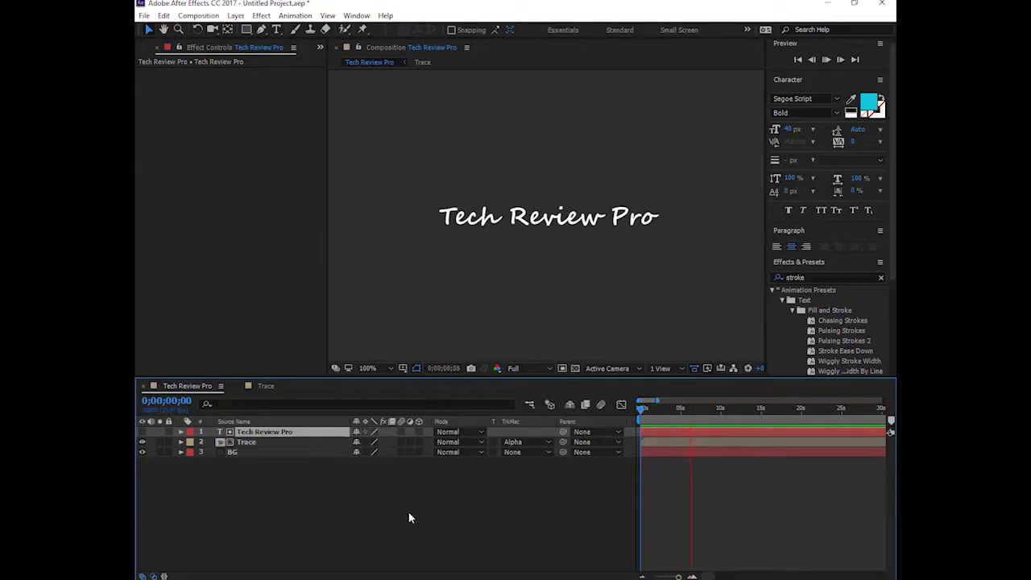
key("space")
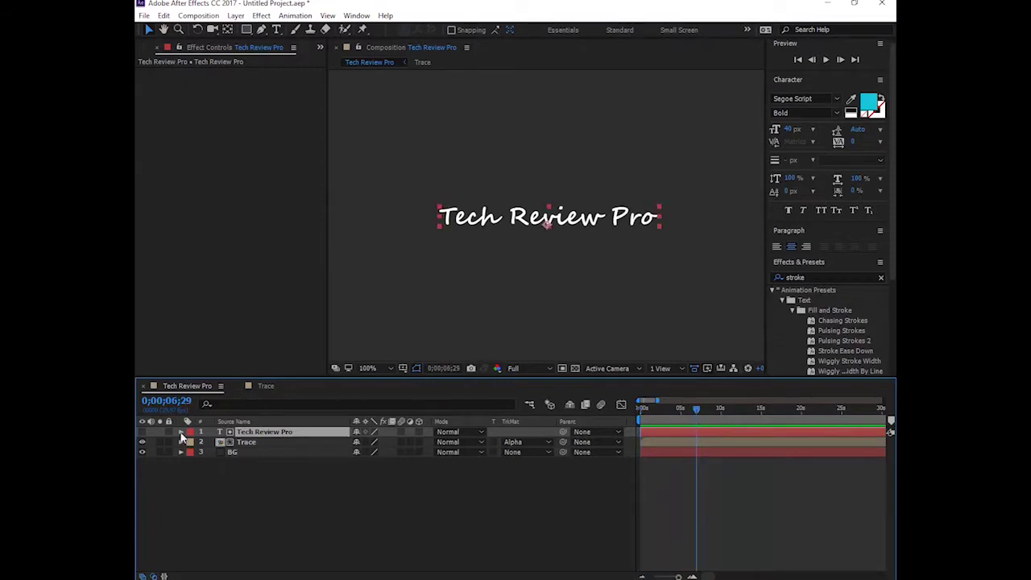
left_click(181, 433)
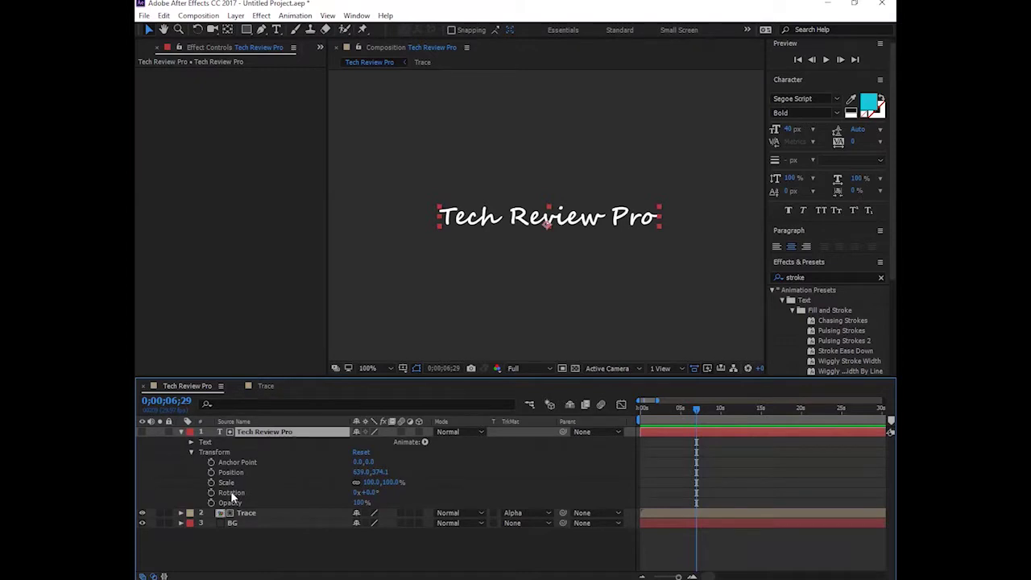
left_click(180, 432)
left_click(512, 442)
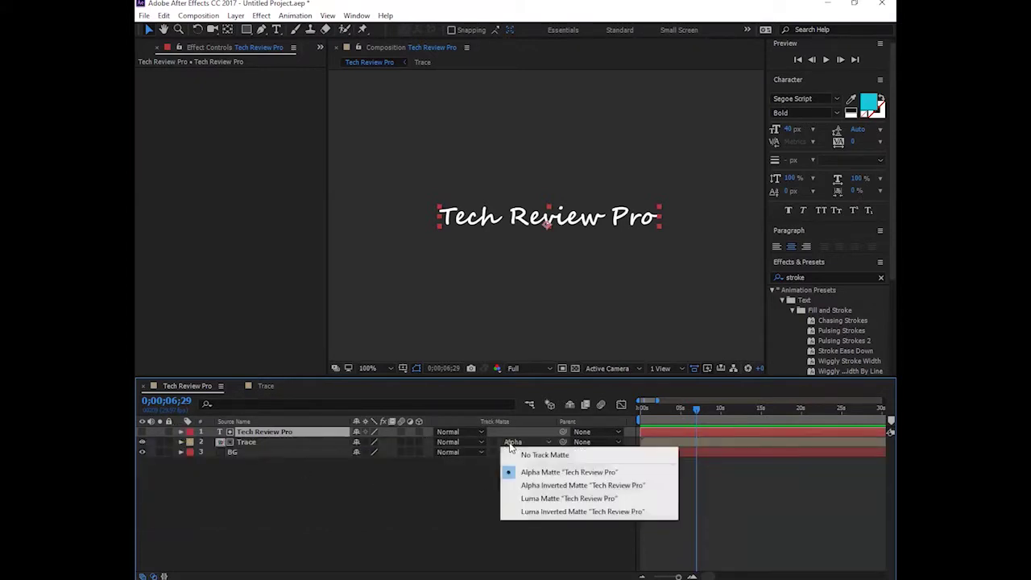
Step: Switch Trace to Alpha Inverted Matte and preview the result
left_click(533, 485)
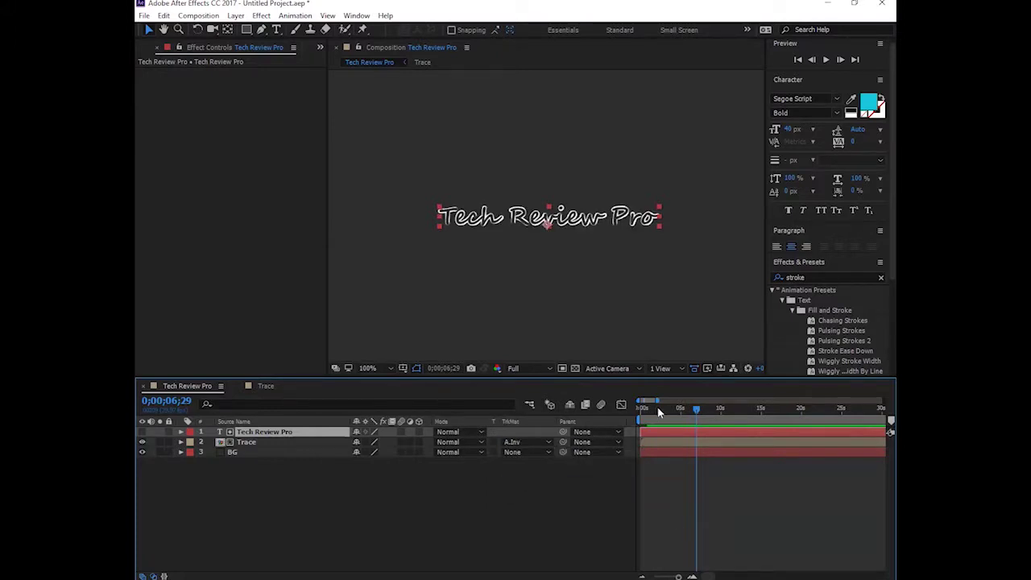
key("Home")
key("space")
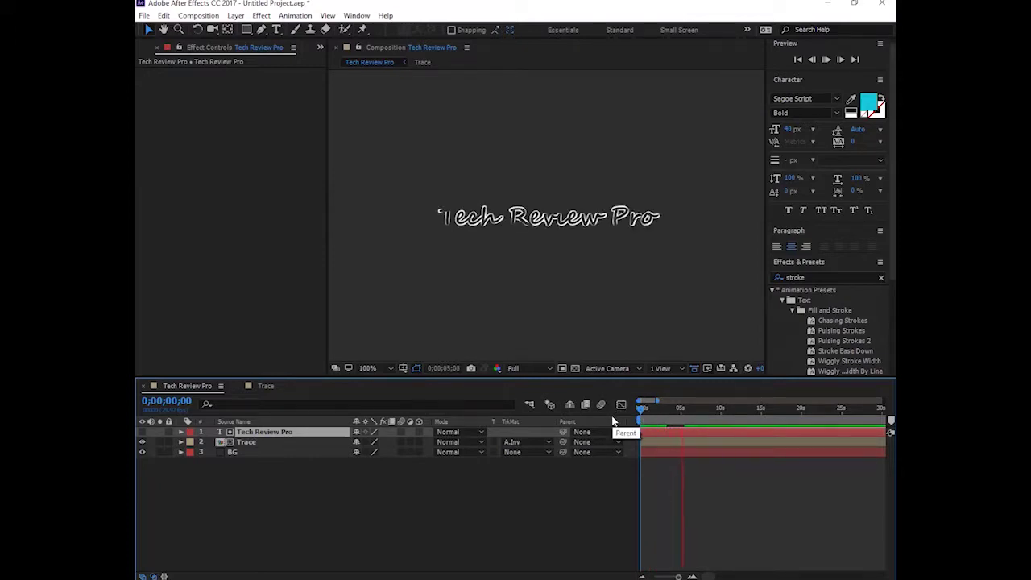
key("space")
Step: Compare by switching Trace back to a normal Alpha Matte with the title layer visible
left_click(475, 442)
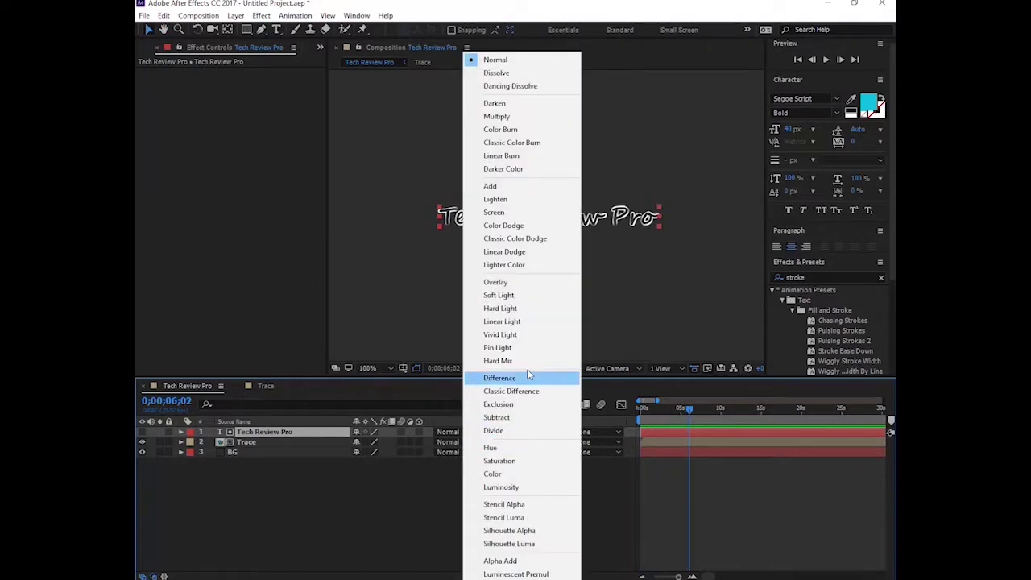
key("Escape")
left_click(526, 442)
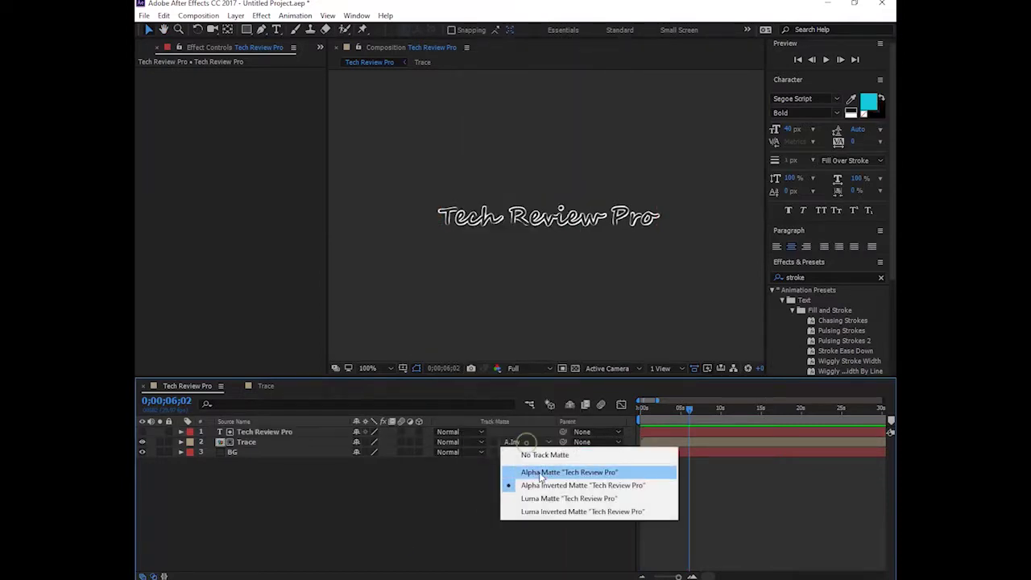
left_click(541, 472)
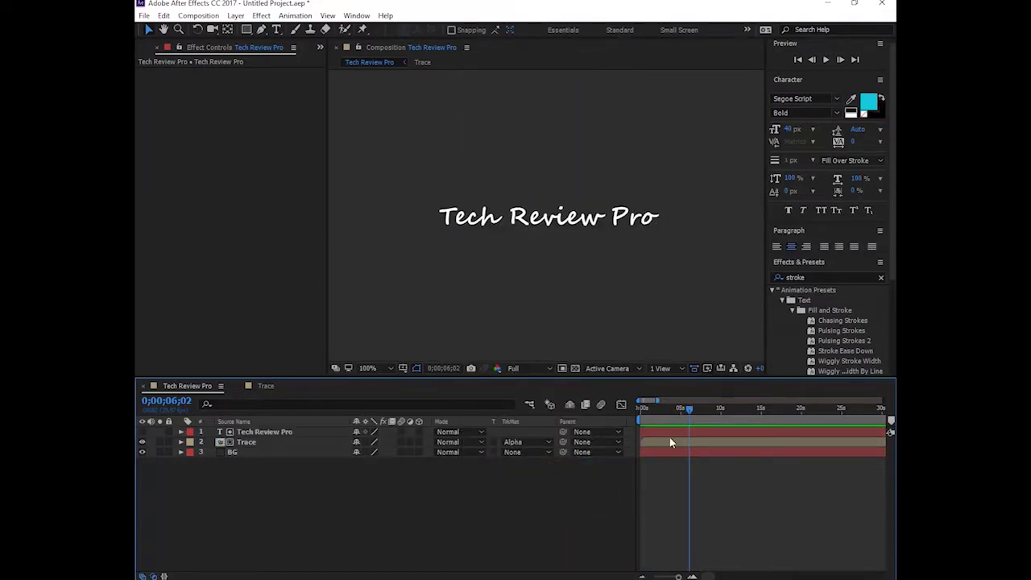
left_click_drag(688, 409, 640, 409)
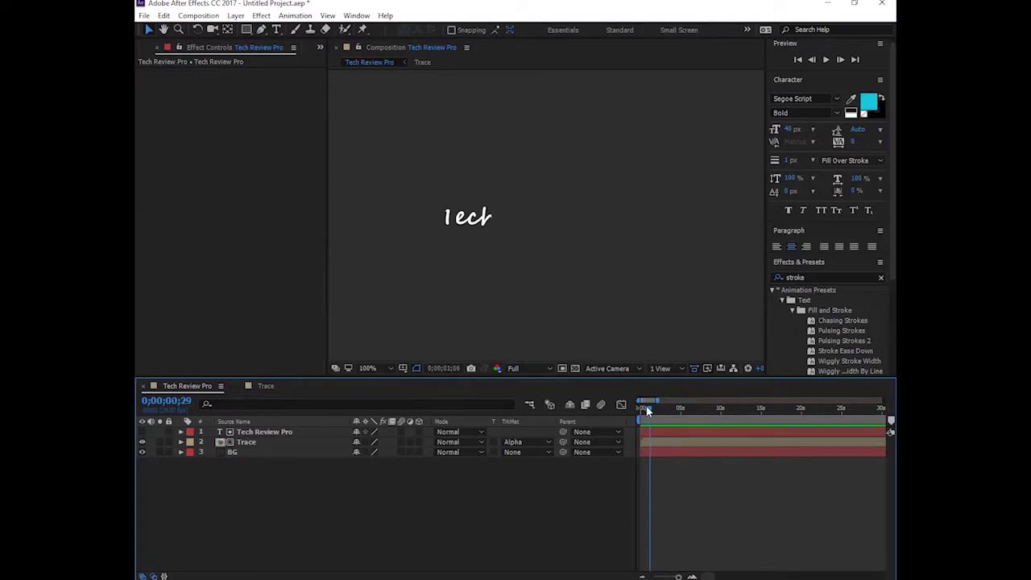
left_click(142, 431)
Step: Reapply the Alpha Inverted Matte and hide the title layer to view the outlined write-on
left_click_drag(641, 414, 662, 412)
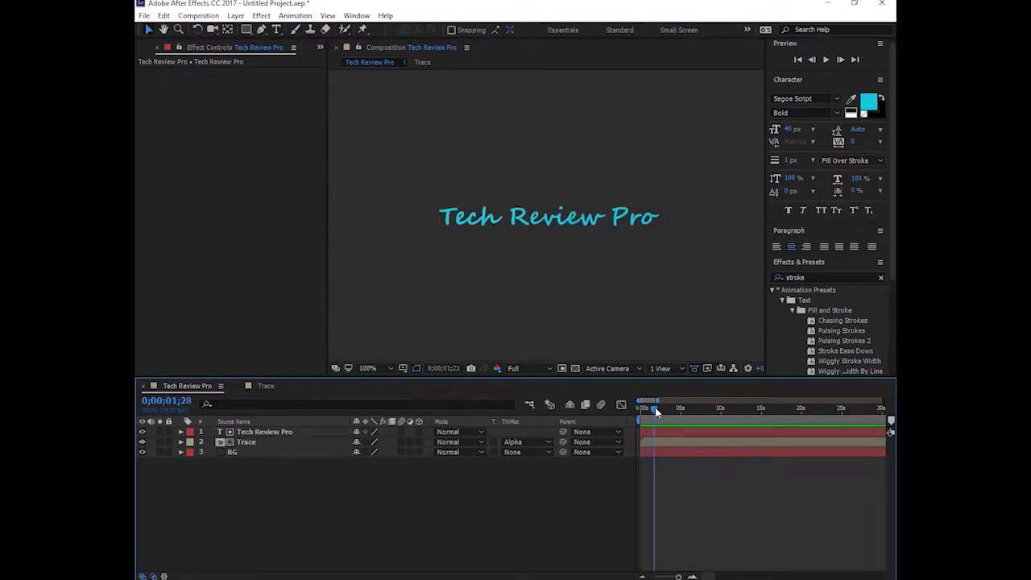
left_click(514, 442)
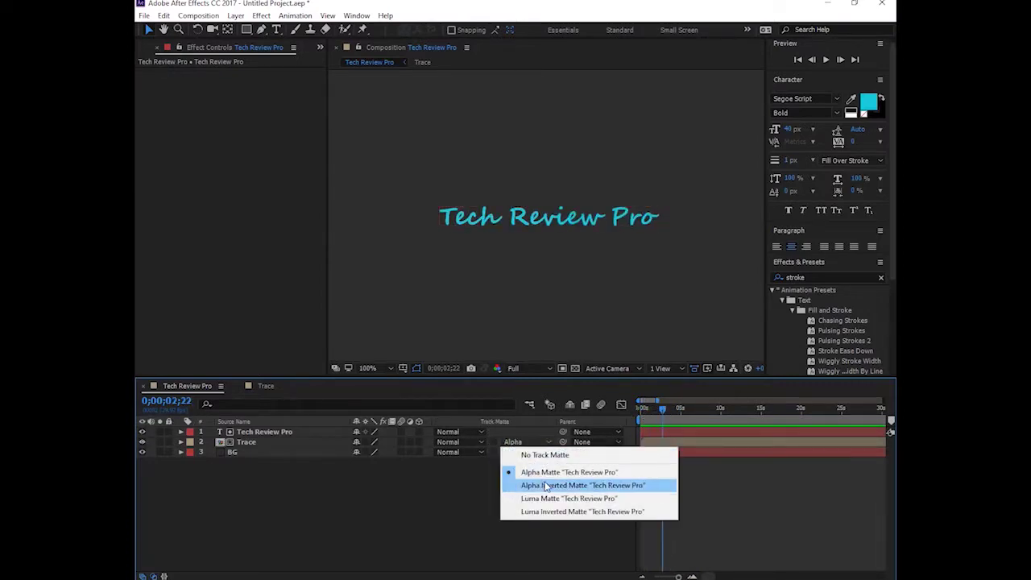
left_click(546, 485)
left_click_drag(659, 411, 643, 411)
left_click(143, 442)
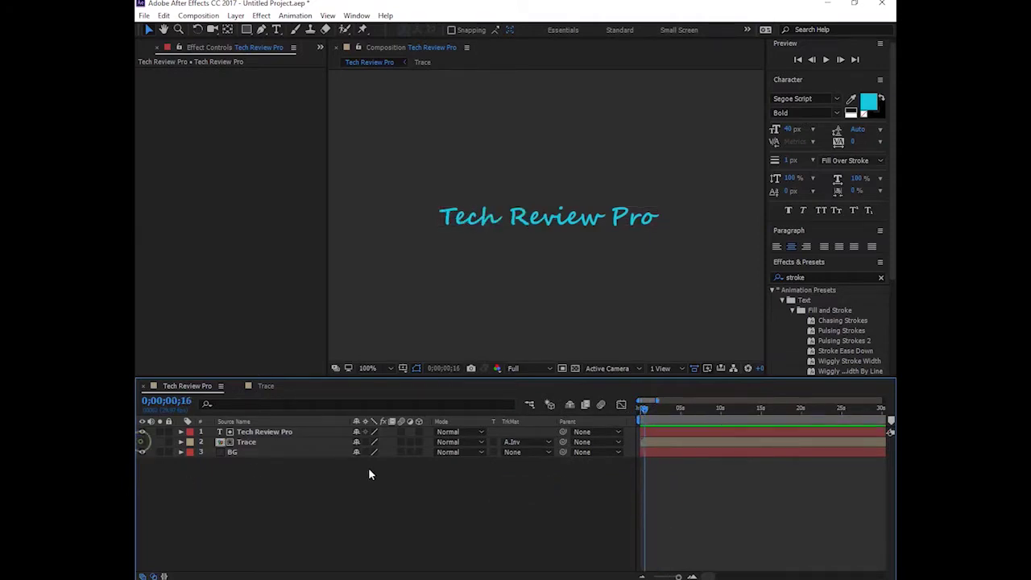
left_click(143, 431)
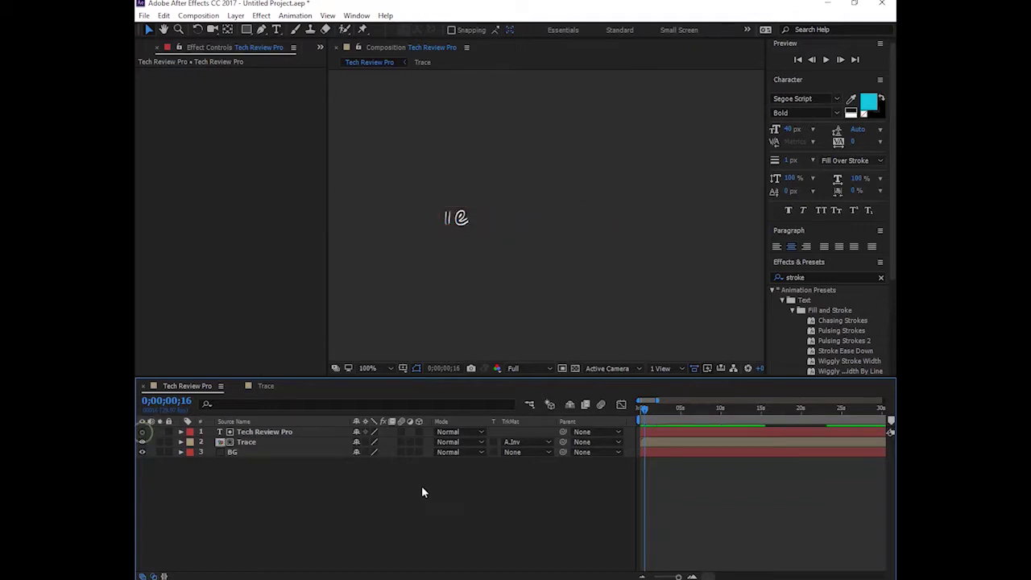
left_click(524, 441)
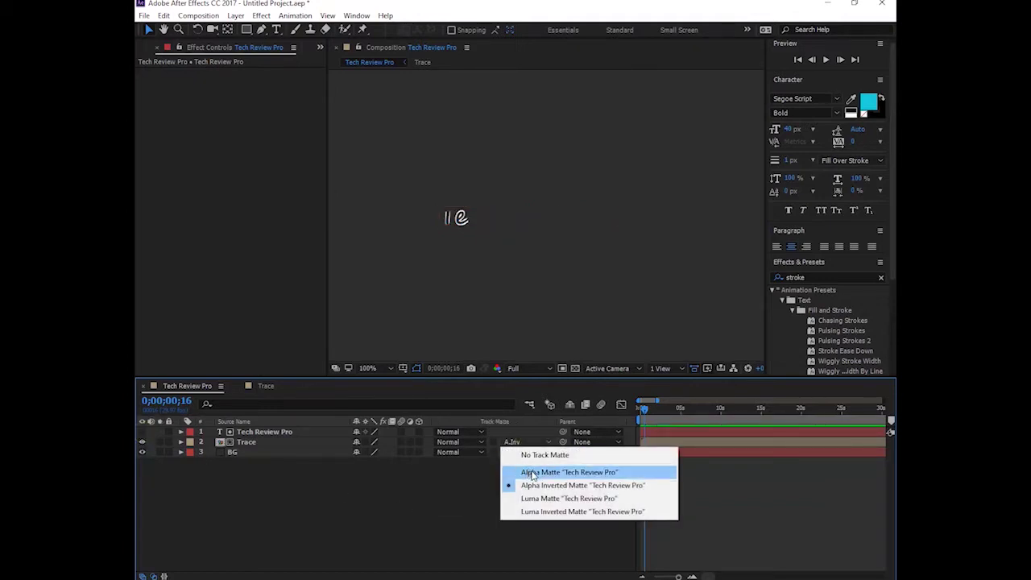
left_click(453, 494)
left_click_drag(644, 409, 632, 411)
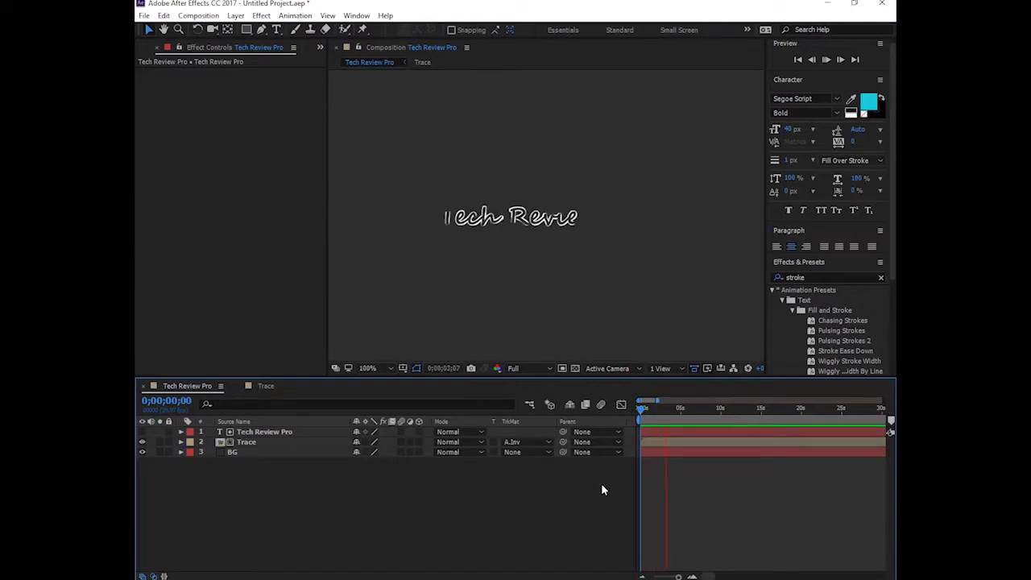
key("space")
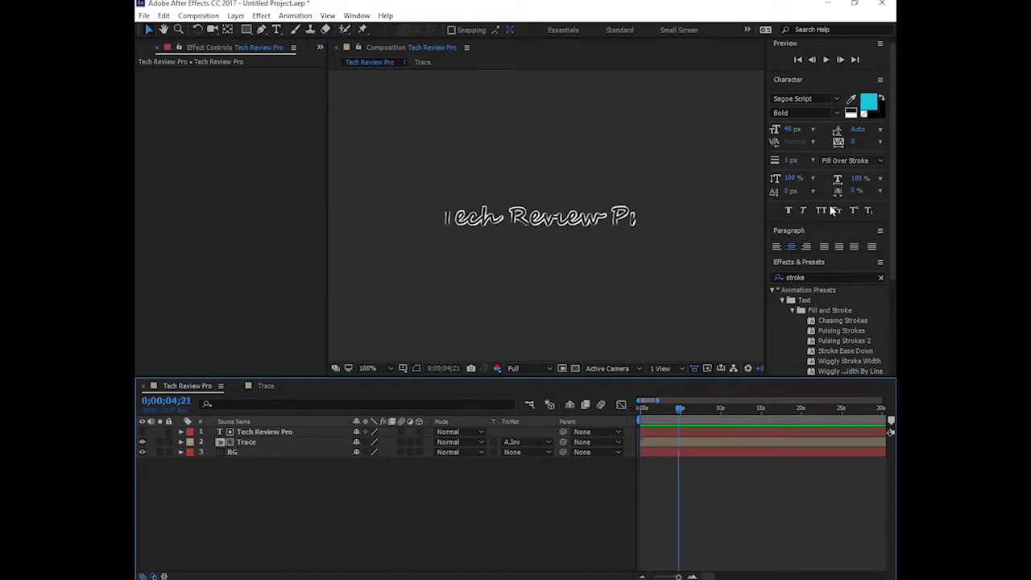
left_click(352, 476)
Step: Search the effects for 'ramp' and apply Gradient Ramp to the BG layer
left_click(250, 453)
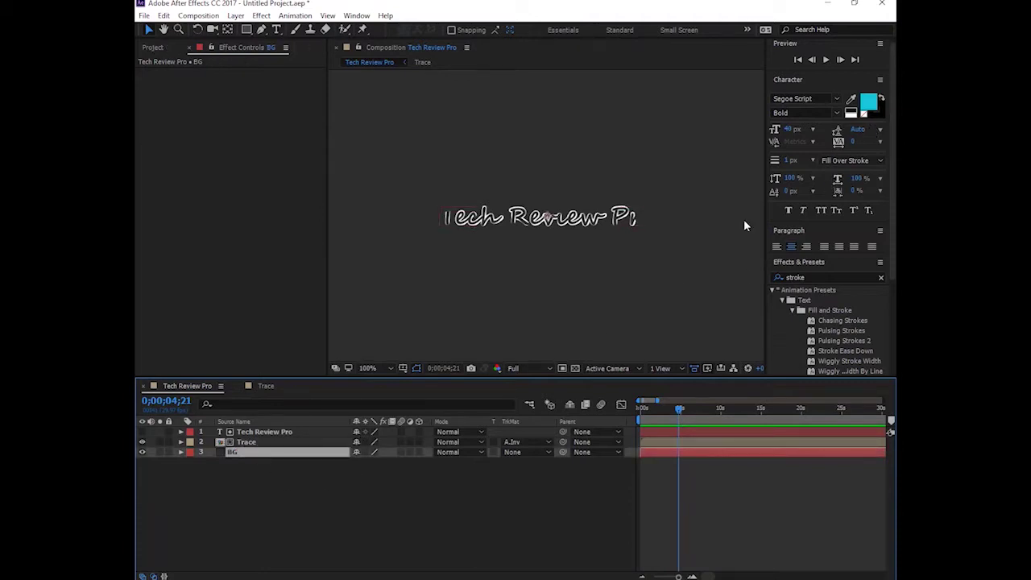
left_click(813, 276)
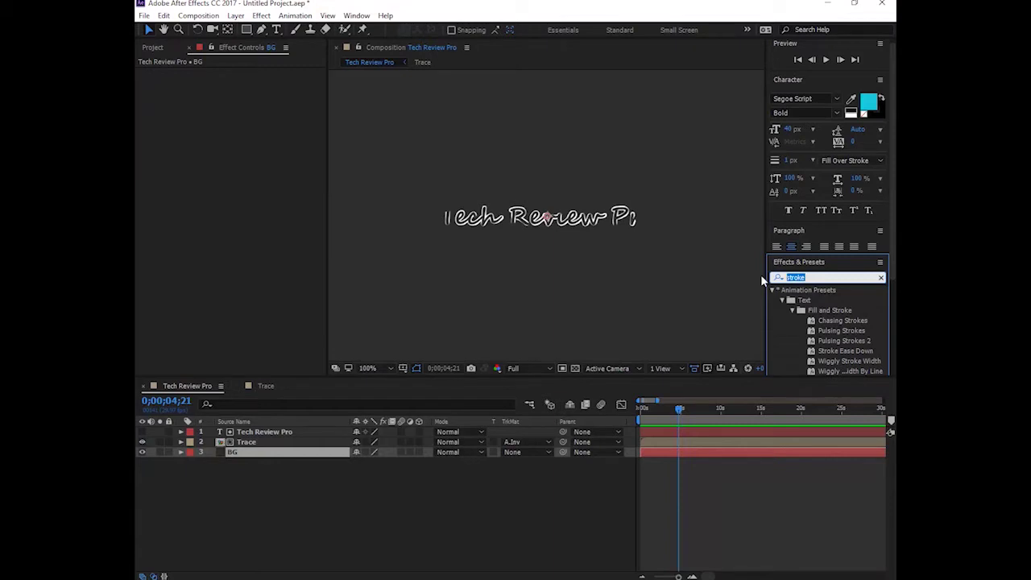
type("ramp")
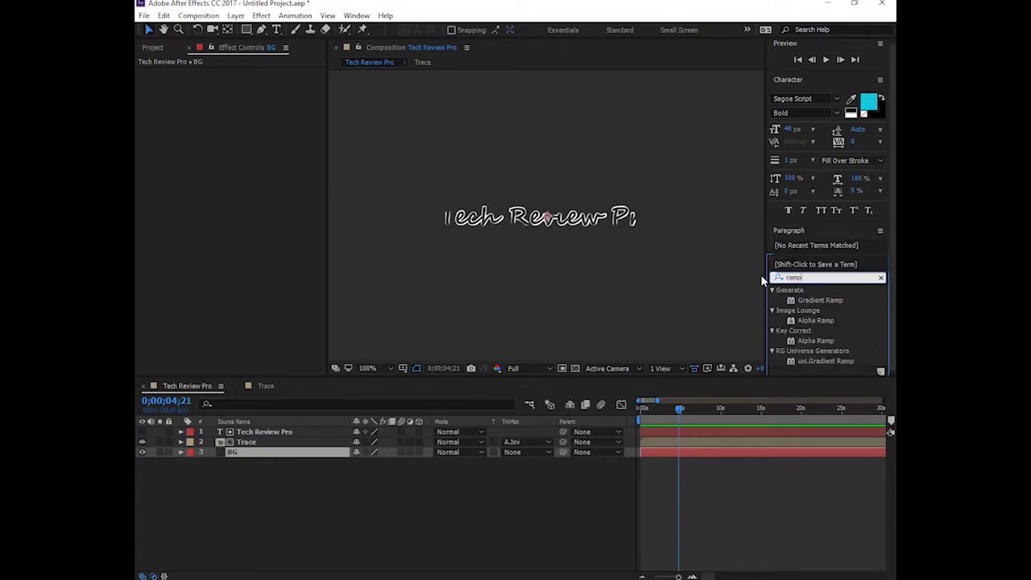
left_click(806, 303)
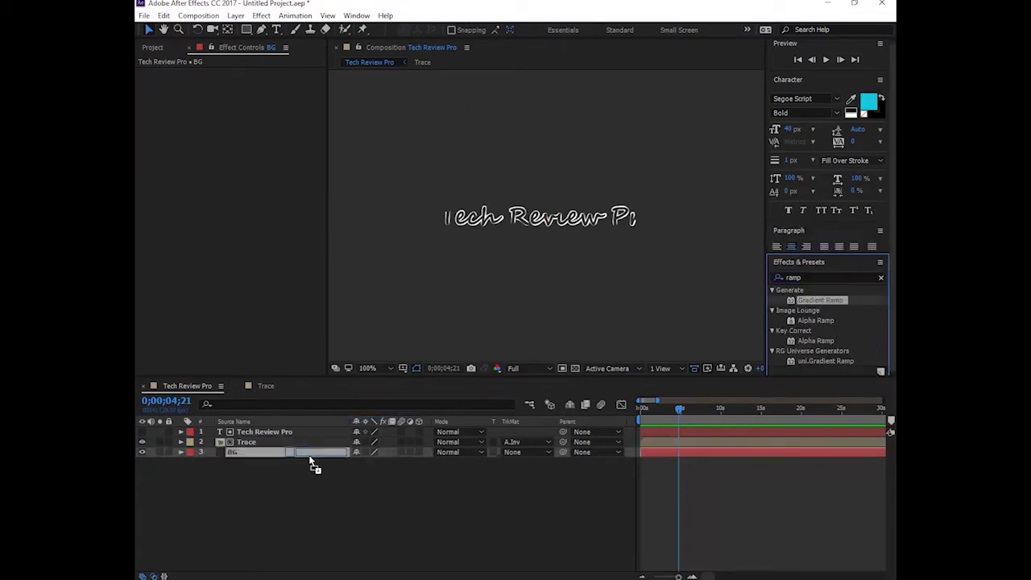
left_click_drag(806, 305, 313, 455)
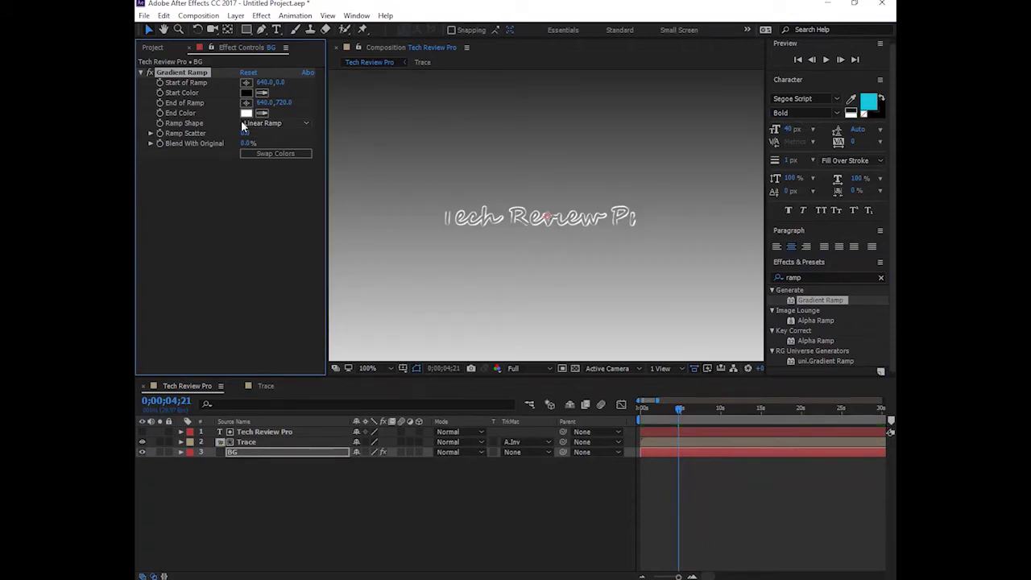
Step: Set the ramp's Start Color to green and End Color to blue
left_click(246, 93)
left_click_drag(511, 427, 543, 504)
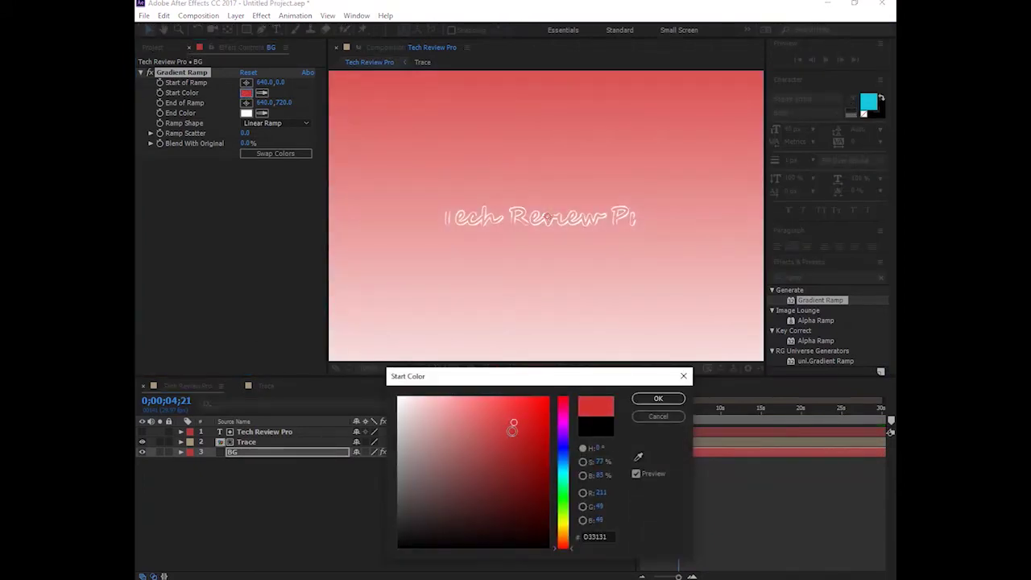
left_click(563, 483)
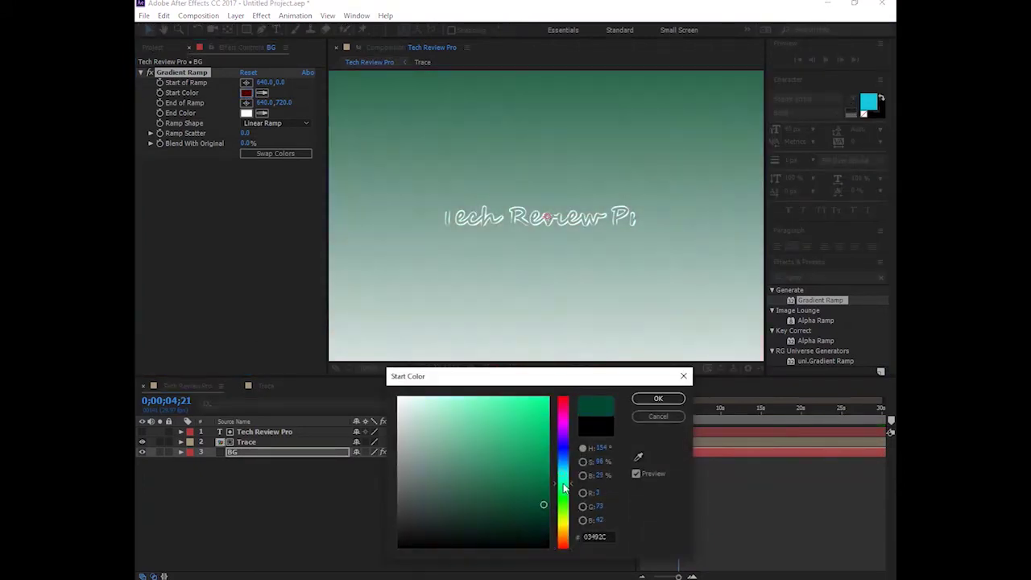
left_click(651, 400)
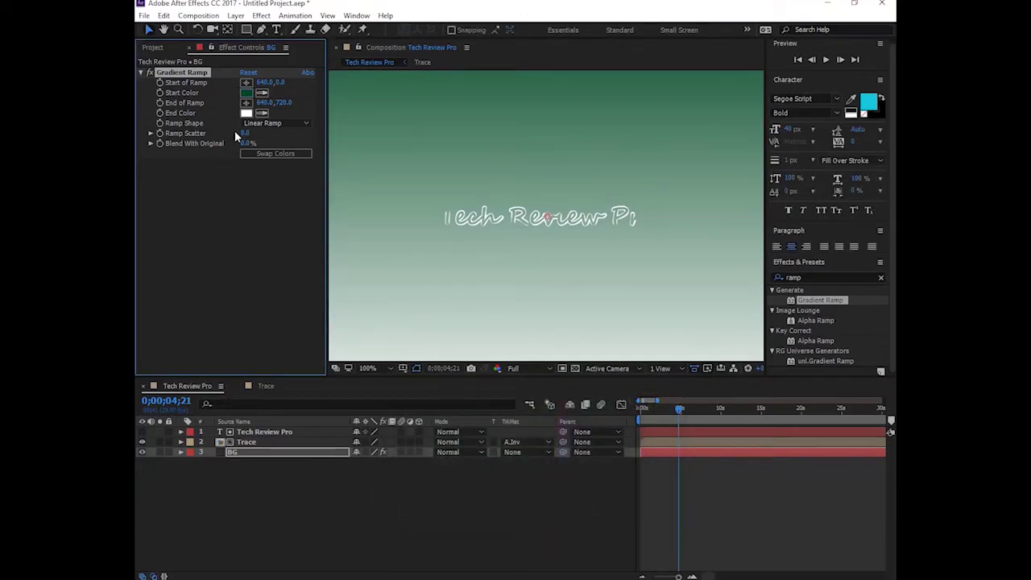
left_click(246, 113)
mouse_move(506, 481)
left_mouse_down()
mouse_move(511, 492)
mouse_move(519, 481)
left_mouse_up()
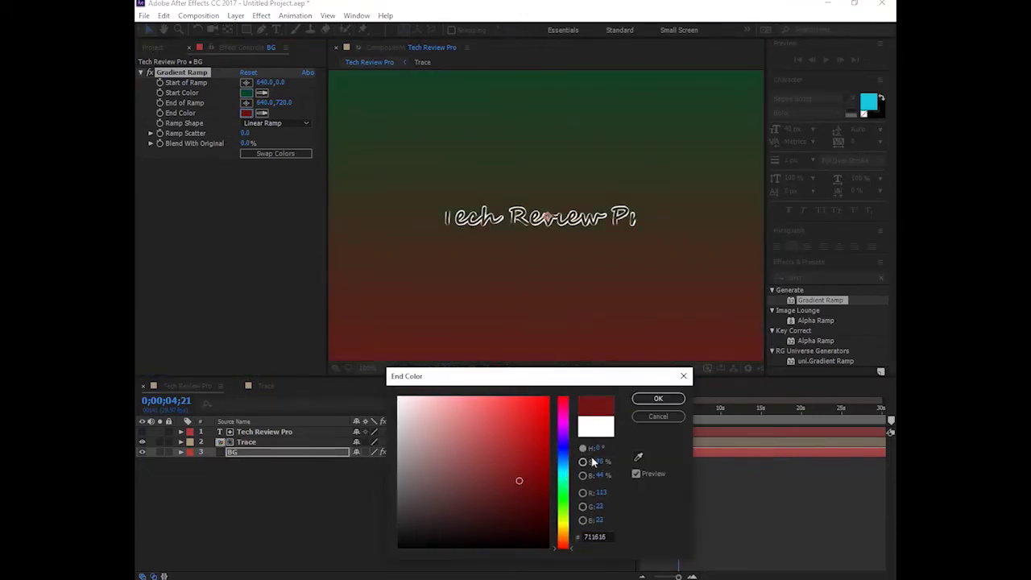
left_click_drag(566, 432, 566, 463)
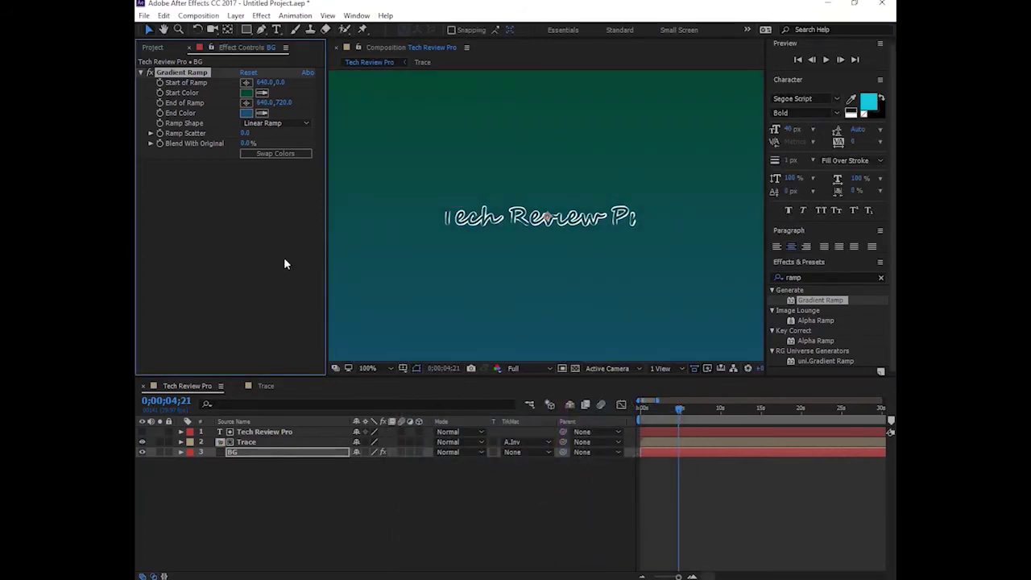
Step: Lighten the ramp's Start Color to light green and return to the start
left_click(246, 93)
left_click_drag(519, 433, 482, 403)
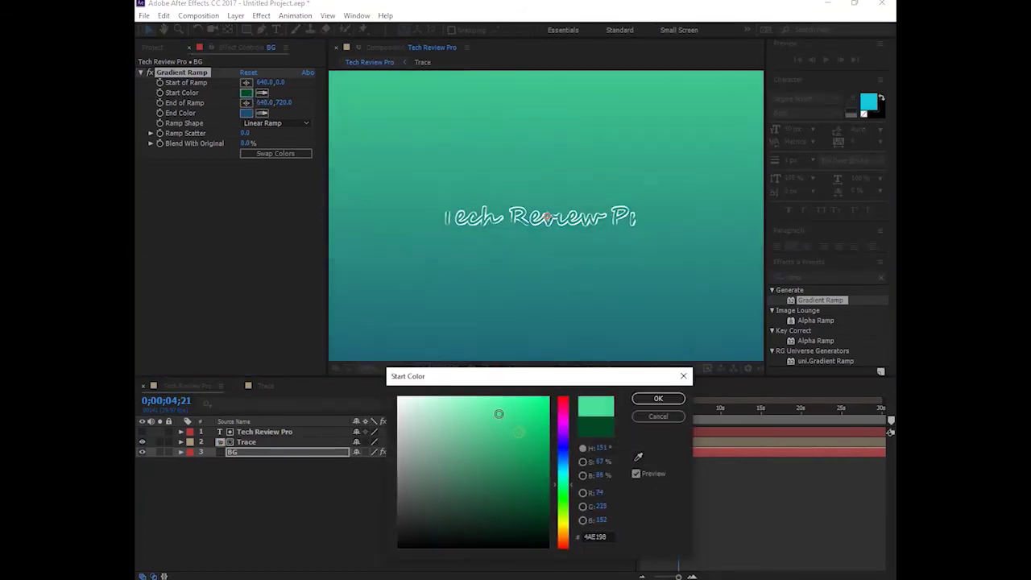
left_click(657, 399)
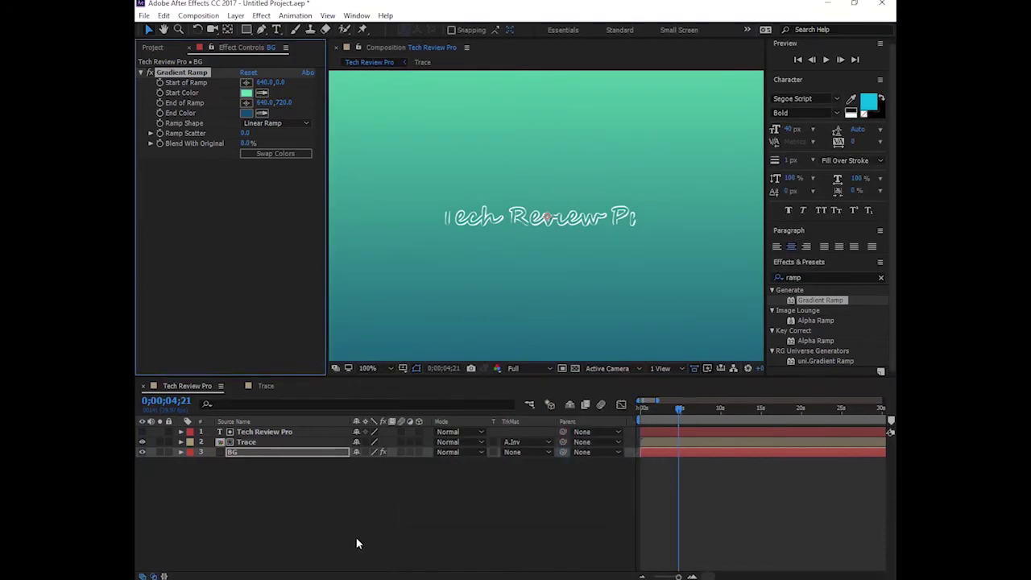
left_click(358, 531)
key("Home")
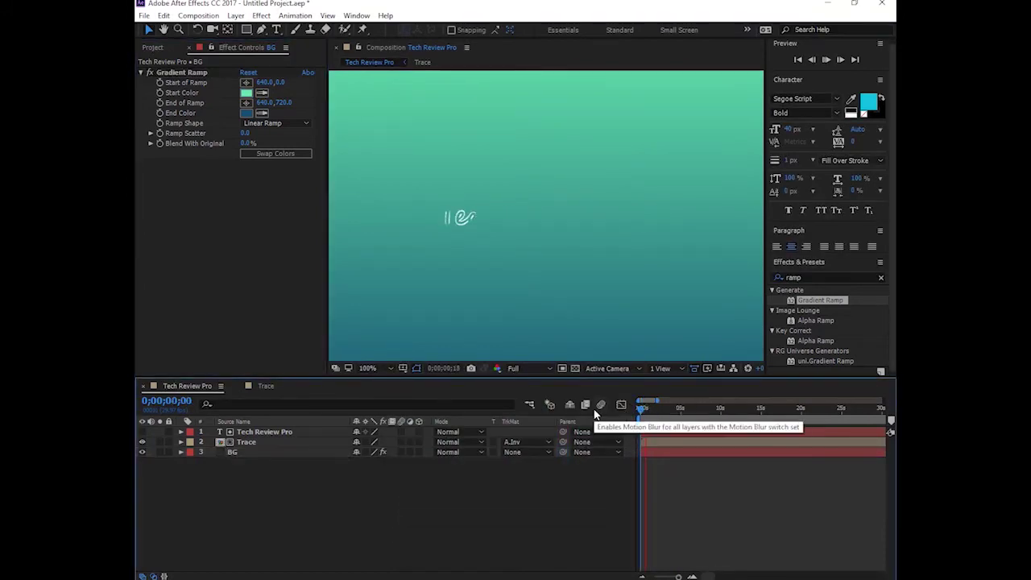